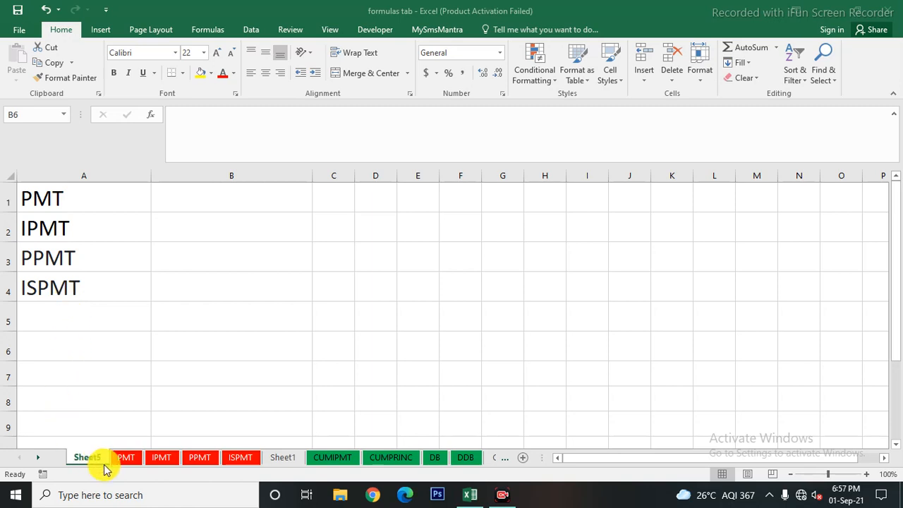
# On the PMT sheet, enter 10% in C5 as the interest rate
pyautogui.click(128, 460)
pyautogui.click(127, 460)
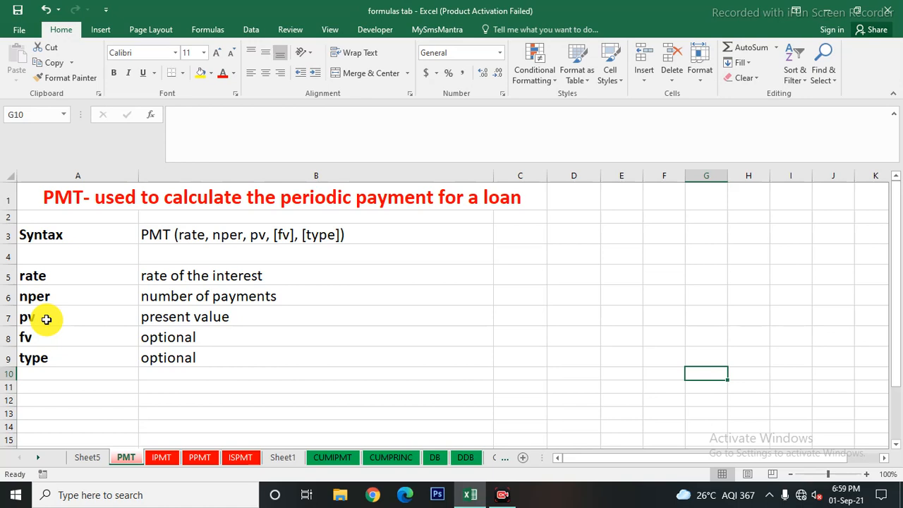
pyautogui.click(522, 279)
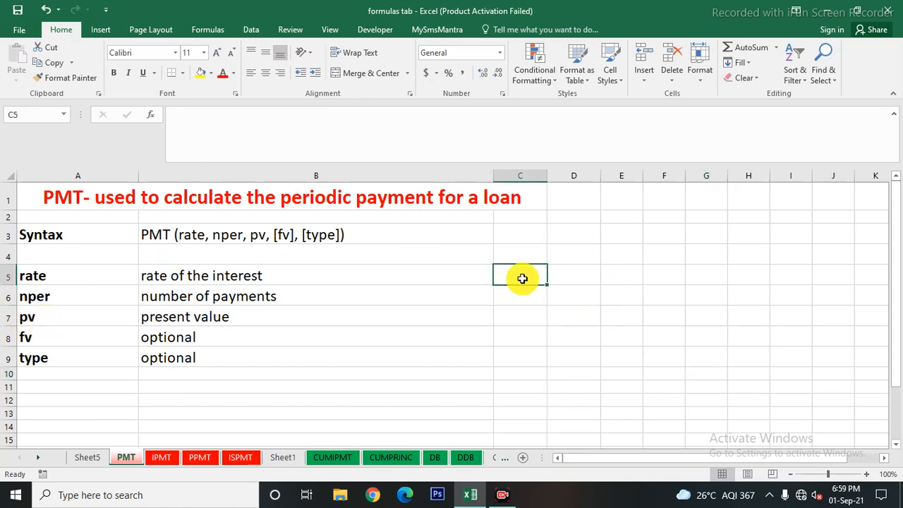
pyautogui.write('10')
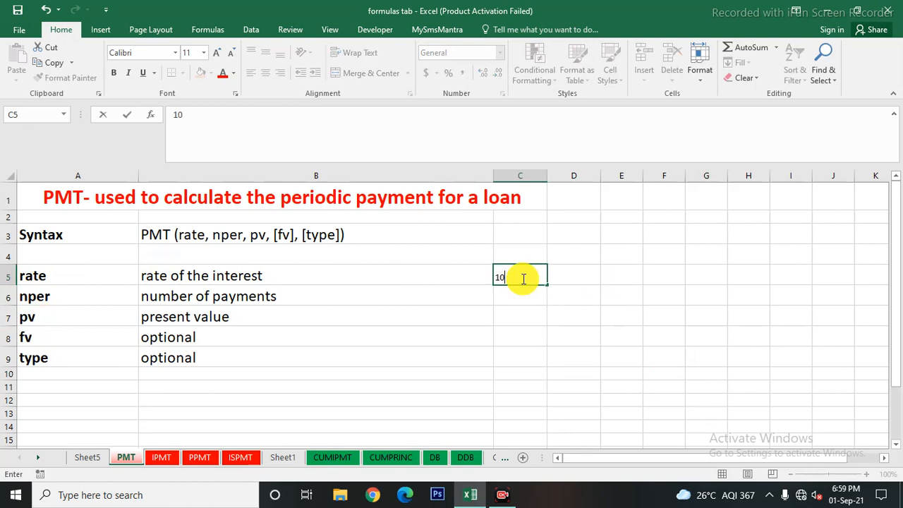
pyautogui.write('%')
pyautogui.press('Return')
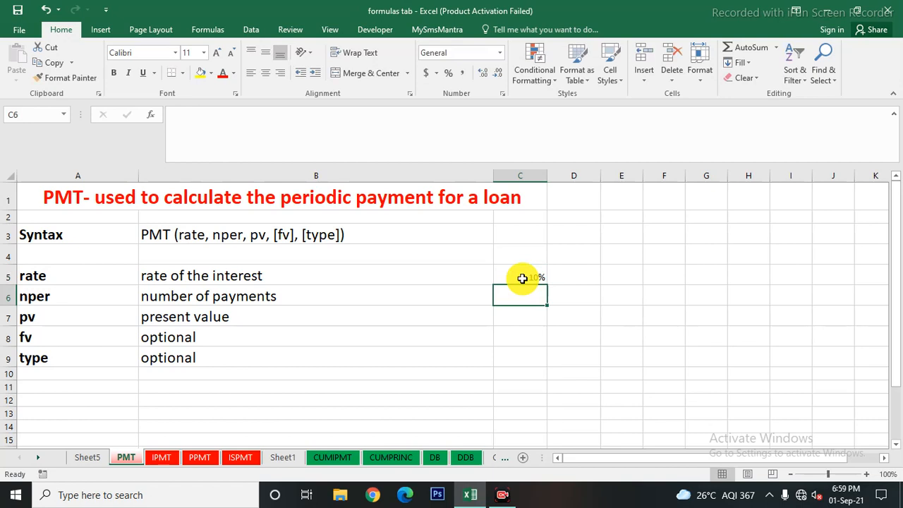
# Enter 12 in C6 as the number of payments, with the unit "months" in D6
pyautogui.write('12')
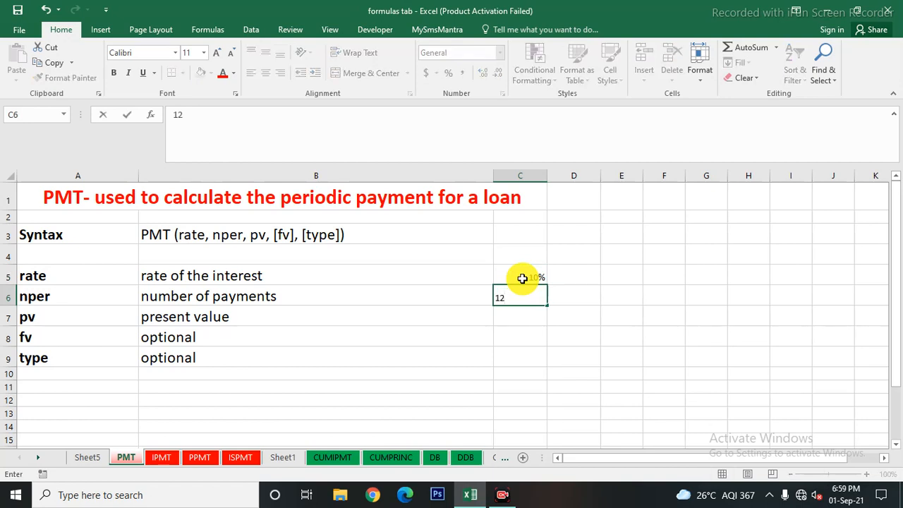
pyautogui.press('Tab')
pyautogui.write('months')
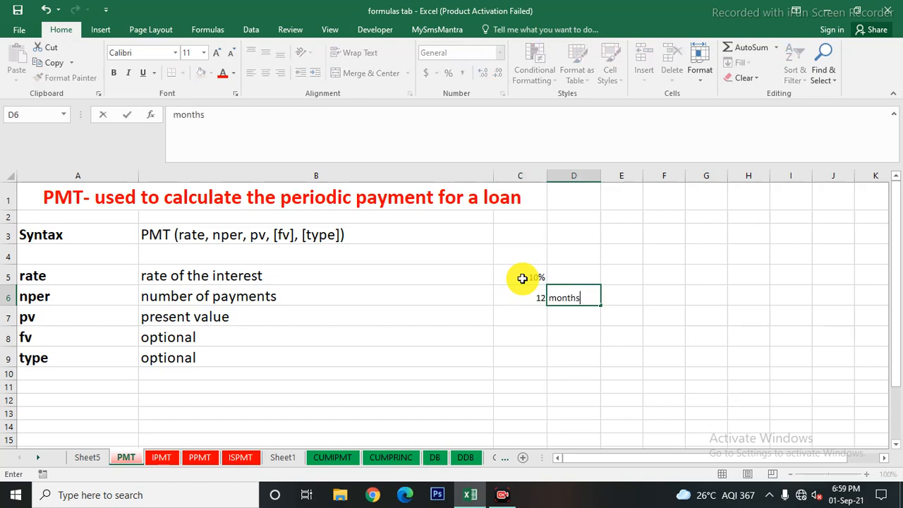
pyautogui.press('Return')
# Label the interest rate as "Yearly" in D5
pyautogui.press('Up')
pyautogui.press('Up')
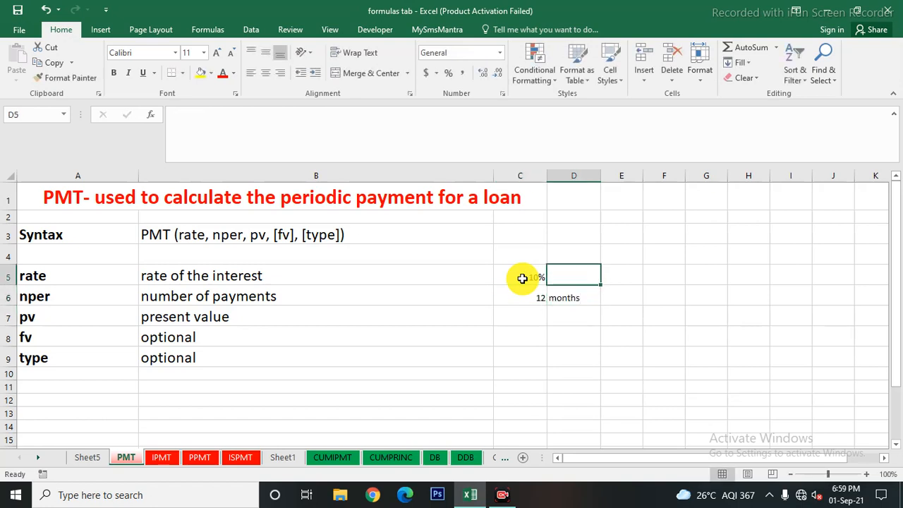
pyautogui.write('Yealr')
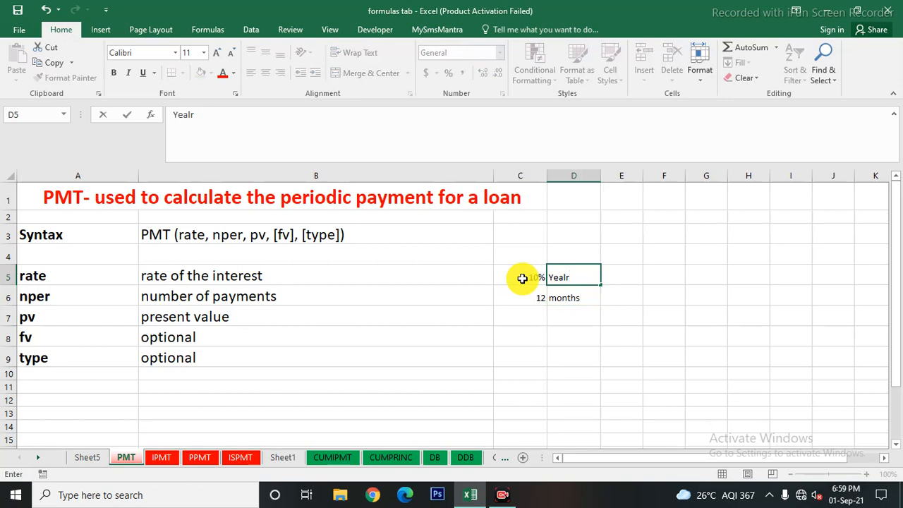
pyautogui.press('BackSpace')
pyautogui.press('BackSpace')
pyautogui.write('l')
pyautogui.press('BackSpace')
pyautogui.write('rly')
pyautogui.press('Return')
# Enter 10000 in C7 as the present value of the loan
pyautogui.press('Return')
pyautogui.press('Return')
pyautogui.press('Up')
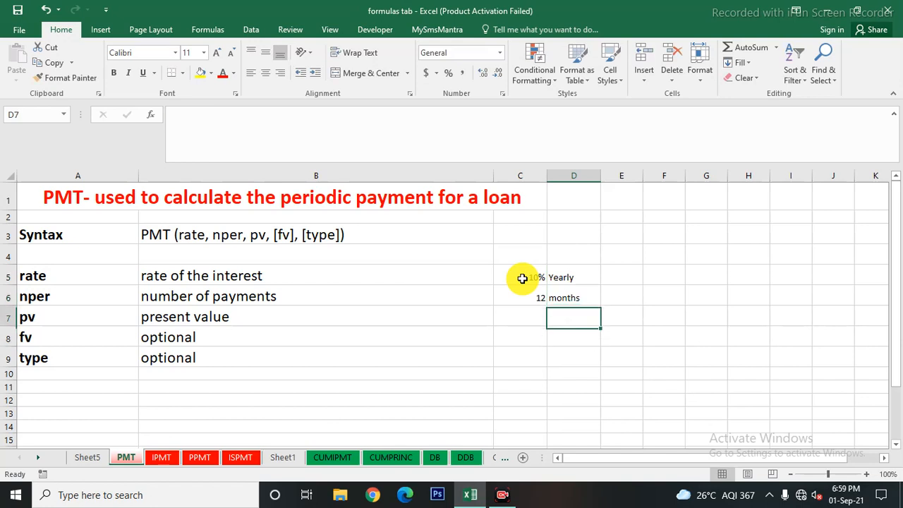
pyautogui.press('Left')
pyautogui.write('10000')
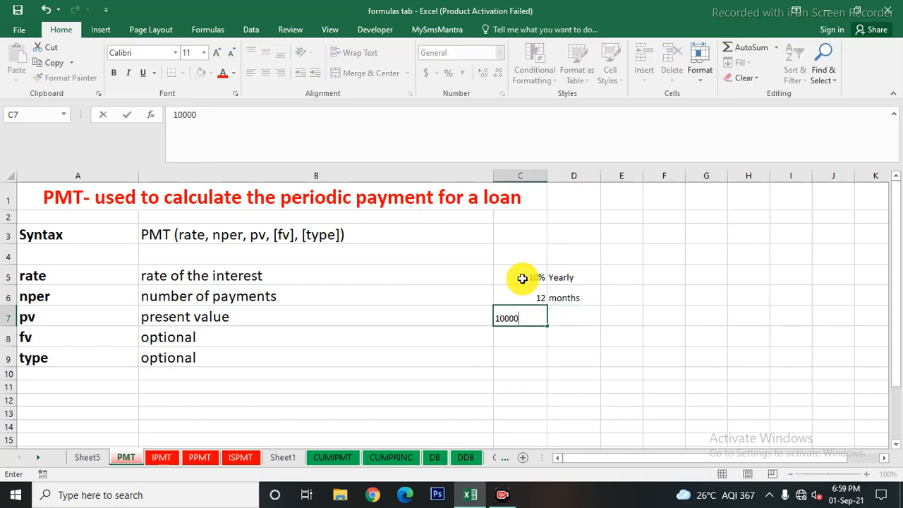
pyautogui.press('Return')
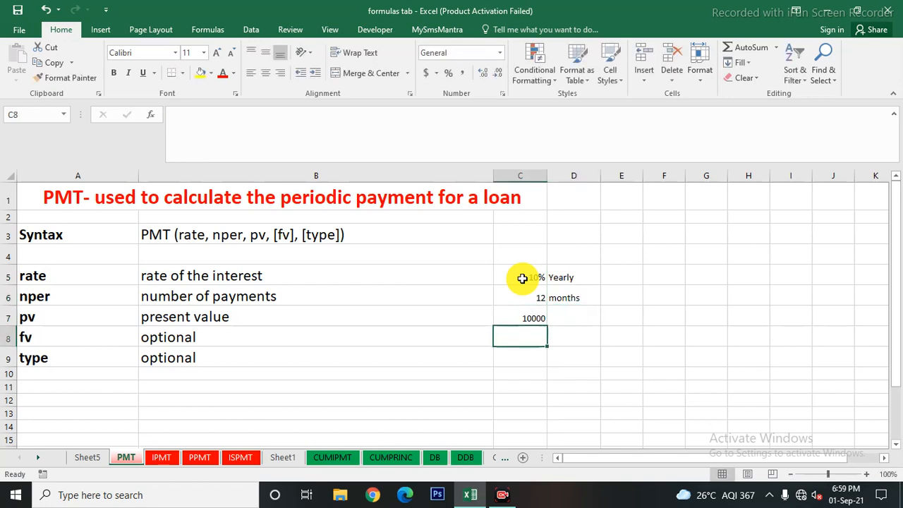
# Enlarge the font of the entered loan values and their unit labels, starting at C5, to size 20
pyautogui.moveTo(522, 278); pyautogui.dragTo(606, 338)
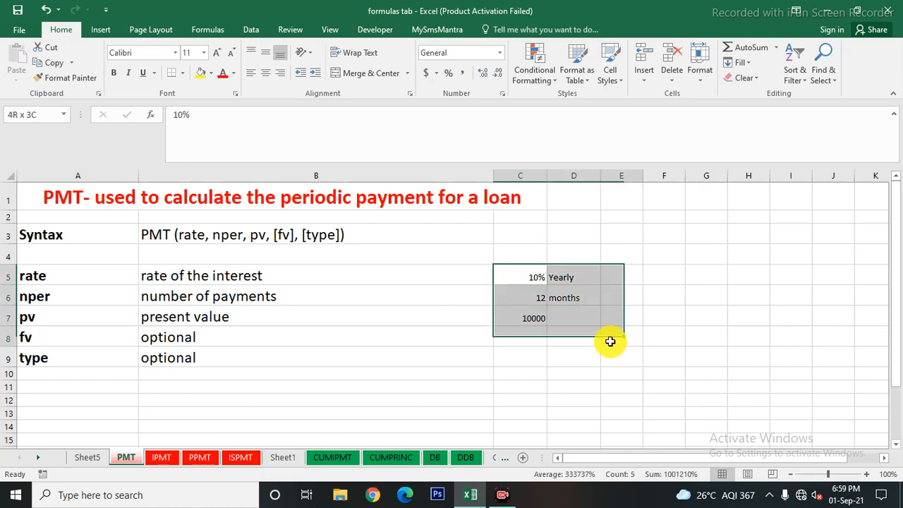
pyautogui.click(215, 54)
pyautogui.click(216, 53)
pyautogui.click(216, 54)
pyautogui.click(216, 54)
pyautogui.click(409, 360)
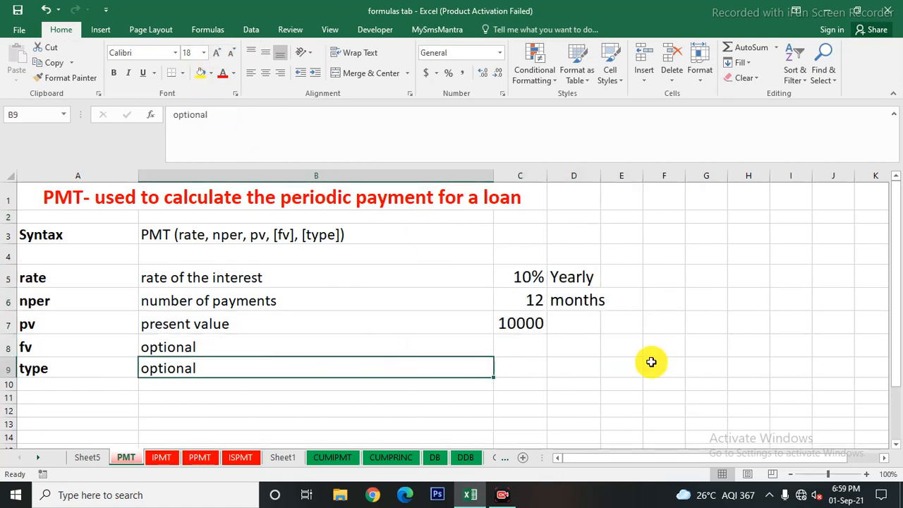
# Calculate the monthly loan payment in C10 with the formula =PMT(C5/12,C6,C7)
pyautogui.click(511, 385)
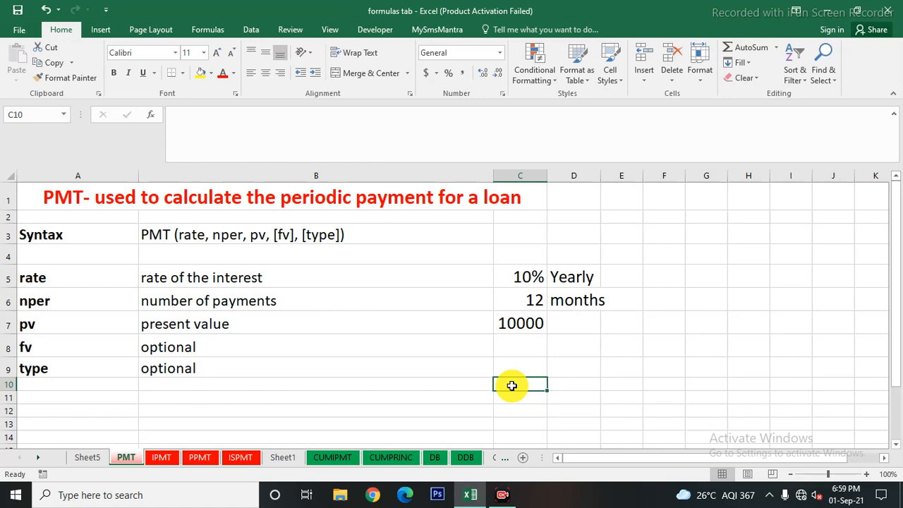
pyautogui.write('=')
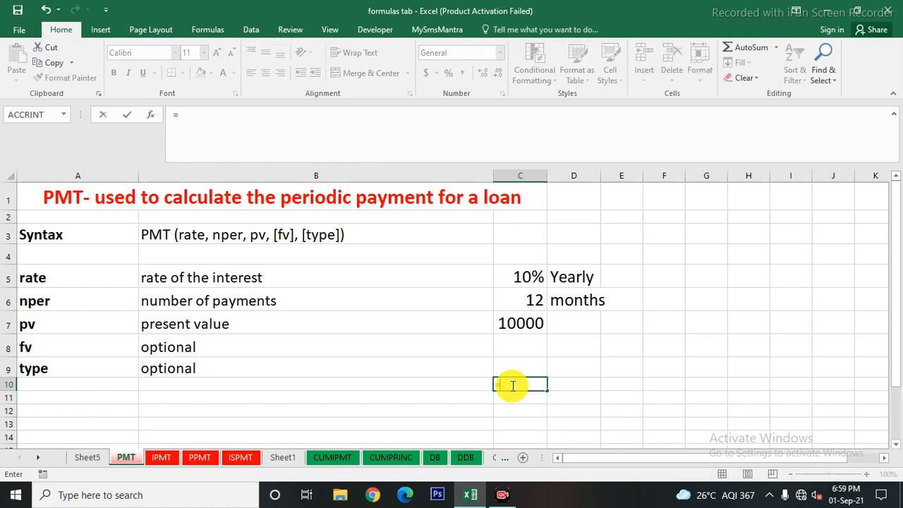
pyautogui.write('pmt')
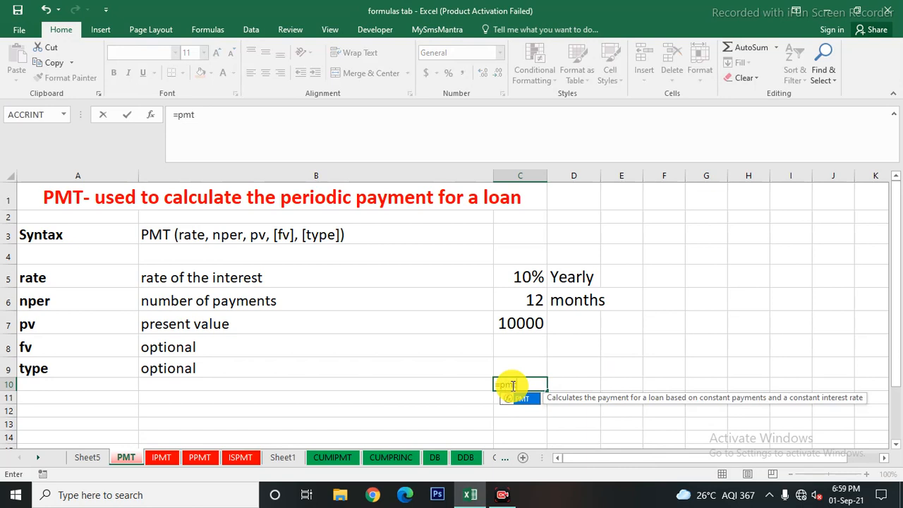
pyautogui.doubleClick(522, 398)
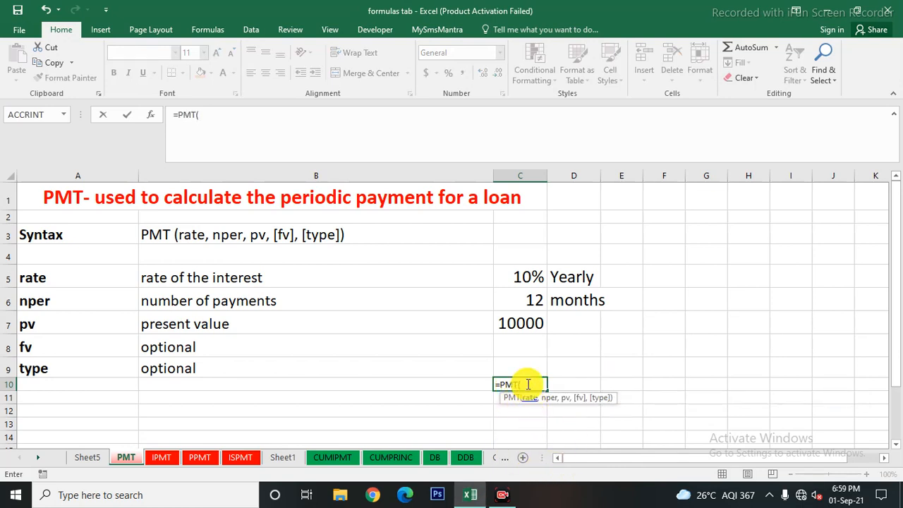
pyautogui.click(528, 279)
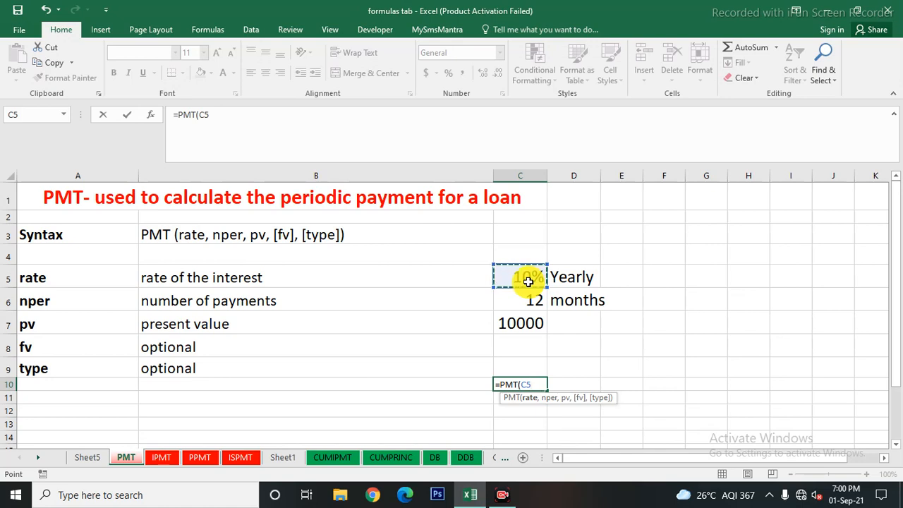
pyautogui.write('/12,')
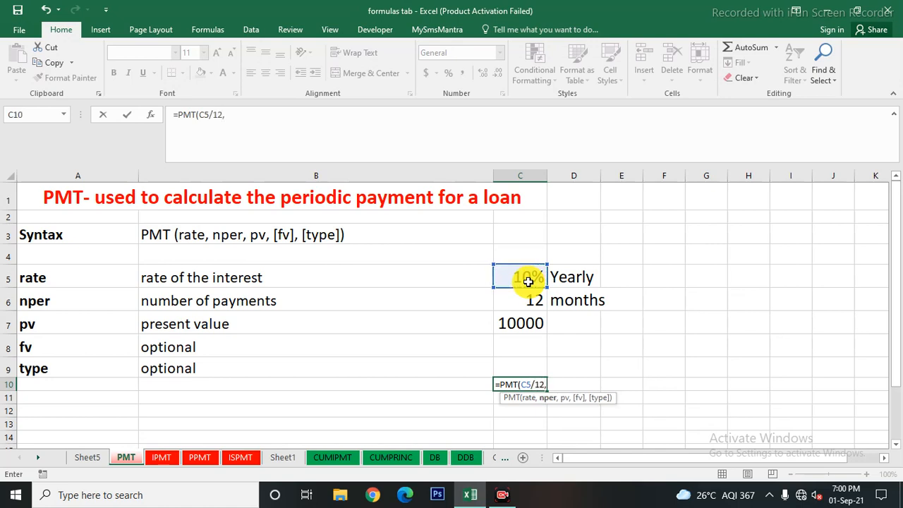
pyautogui.click(534, 300)
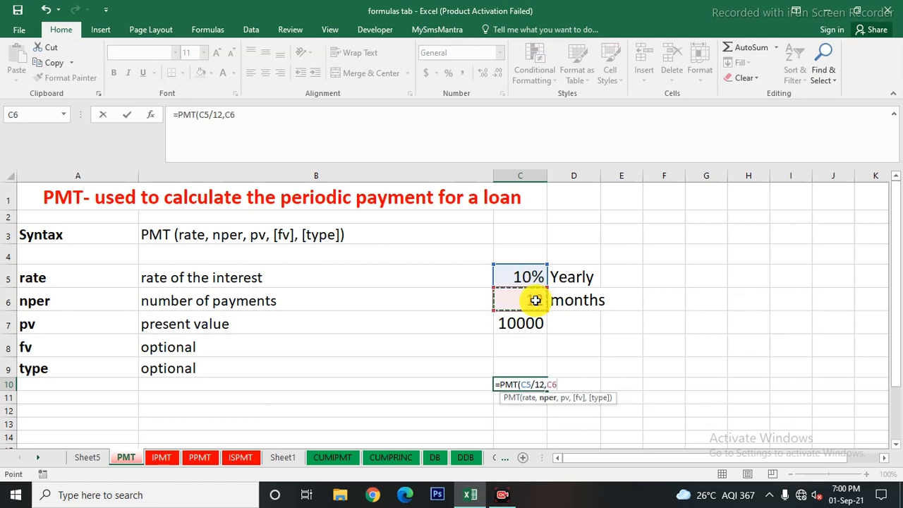
pyautogui.write(',')
pyautogui.click(530, 323)
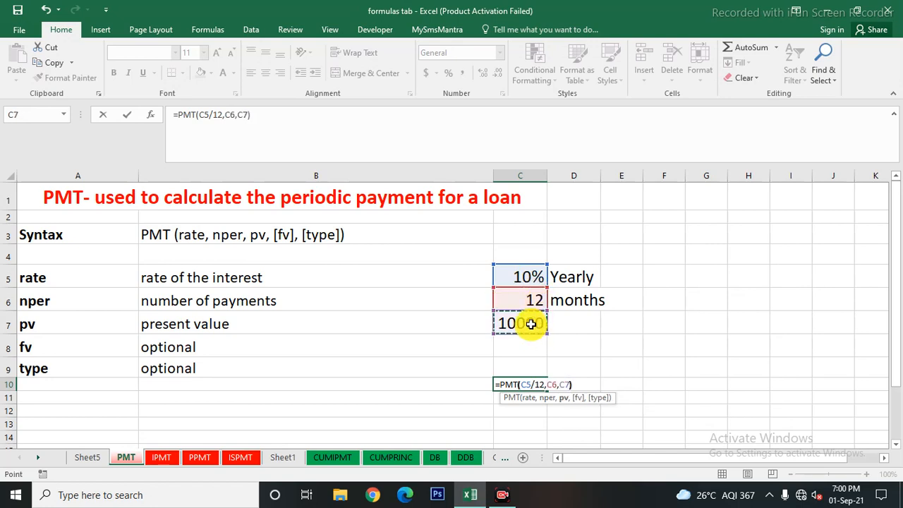
pyautogui.press('Return')
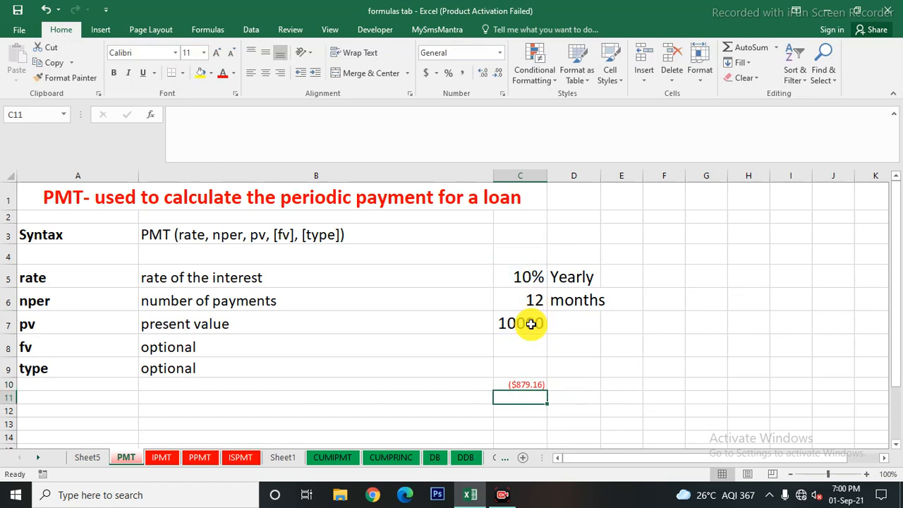
# Increase the font size of the PMT result in C10 to 16
pyautogui.click(529, 381)
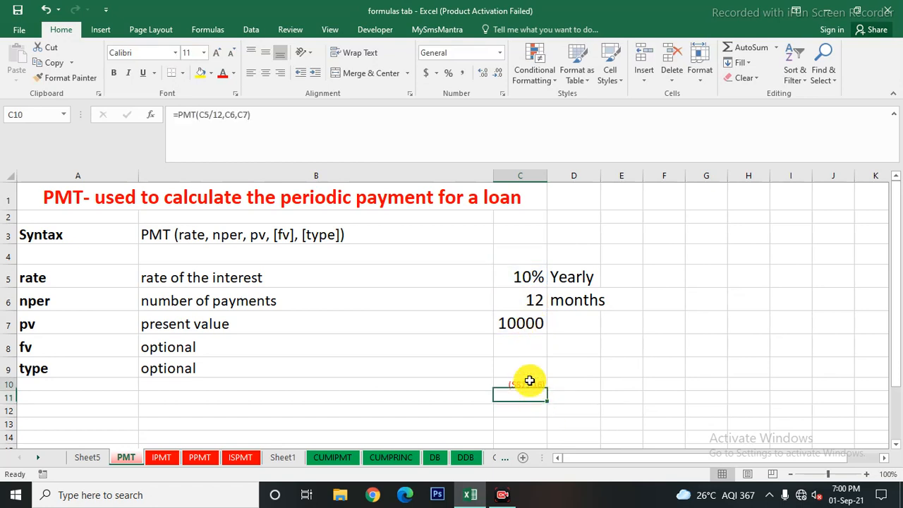
pyautogui.click(217, 54)
pyautogui.click(217, 54)
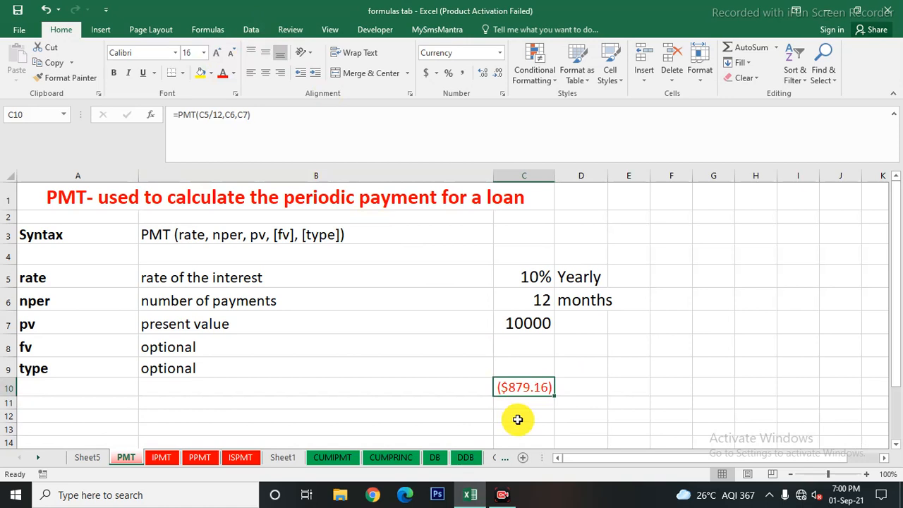
# Label the payment result with "per month installment" in B10 and set that label's font size to 18
pyautogui.click(363, 388)
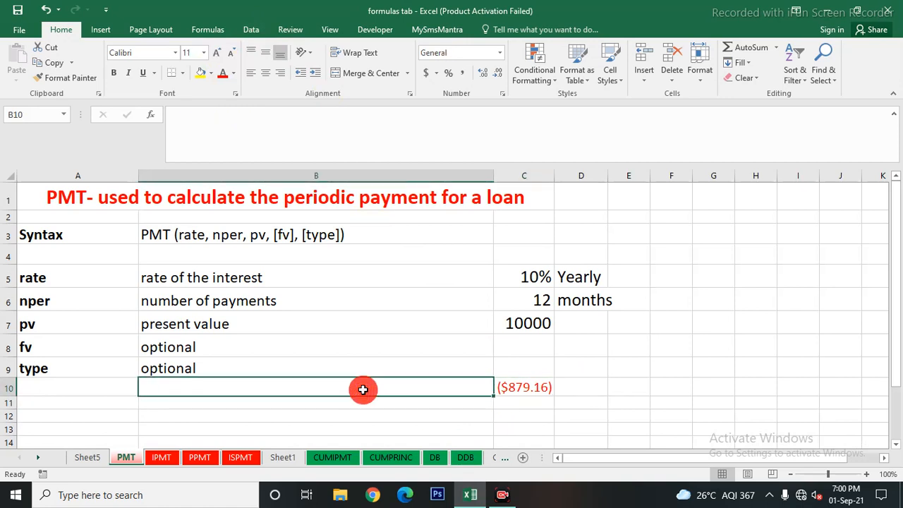
pyautogui.write('per onth')
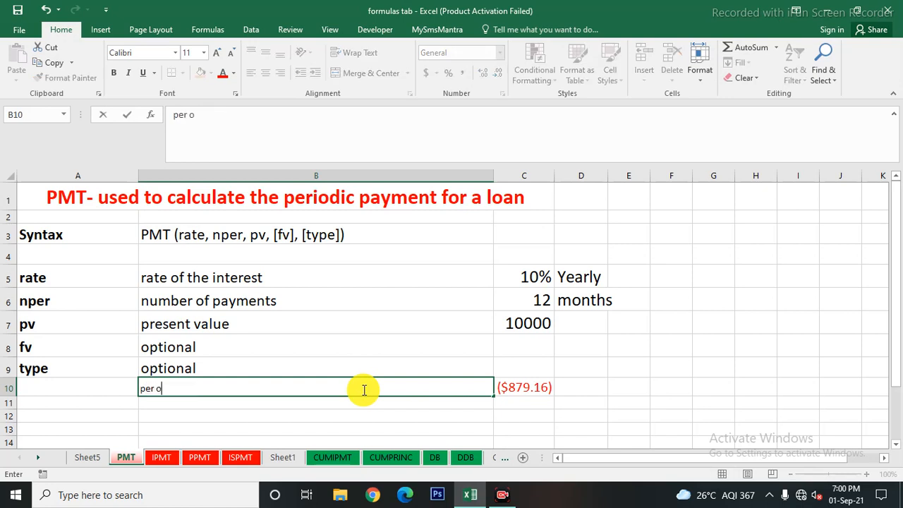
pyautogui.press('BackSpace')
pyautogui.press('BackSpace')
pyautogui.press('BackSpace')
pyautogui.press('BackSpace')
pyautogui.press('BackSpace')
pyautogui.write('month insa')
pyautogui.press('BackSpace')
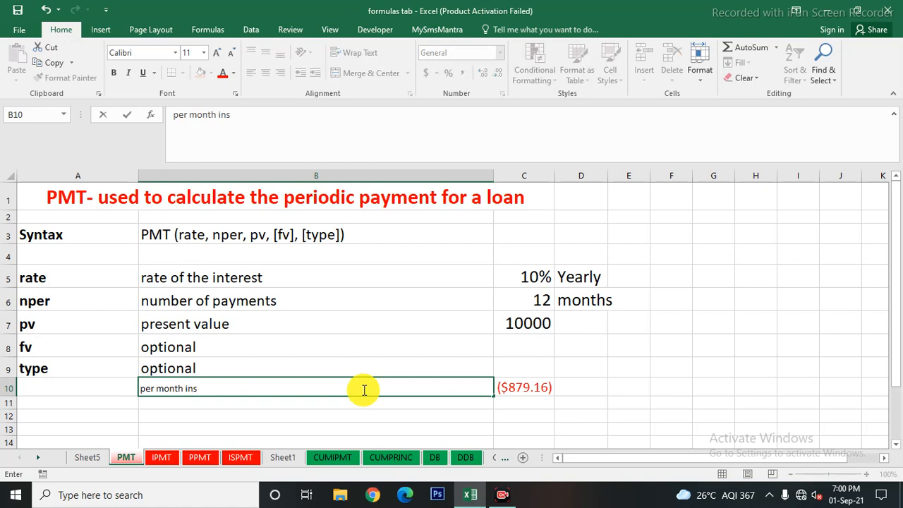
pyautogui.write('tallment')
pyautogui.press('Return')
pyautogui.click(362, 389)
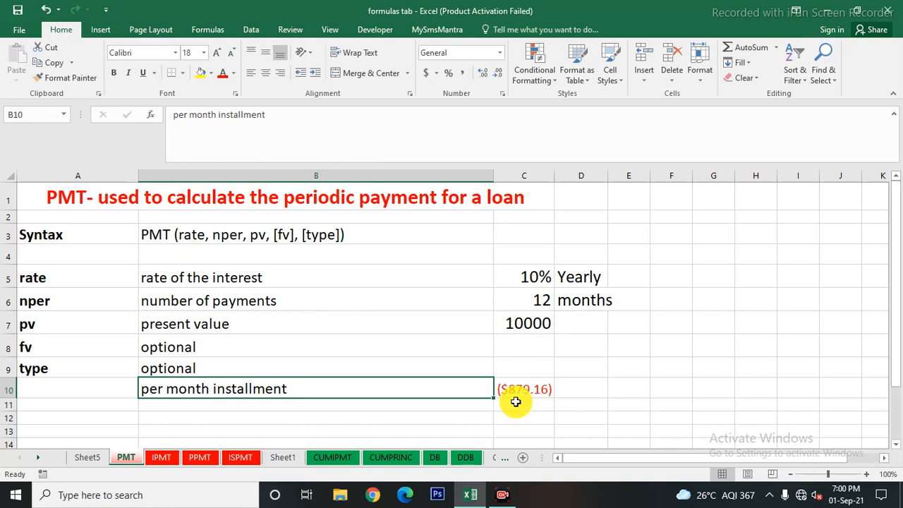
pyautogui.click(524, 405)
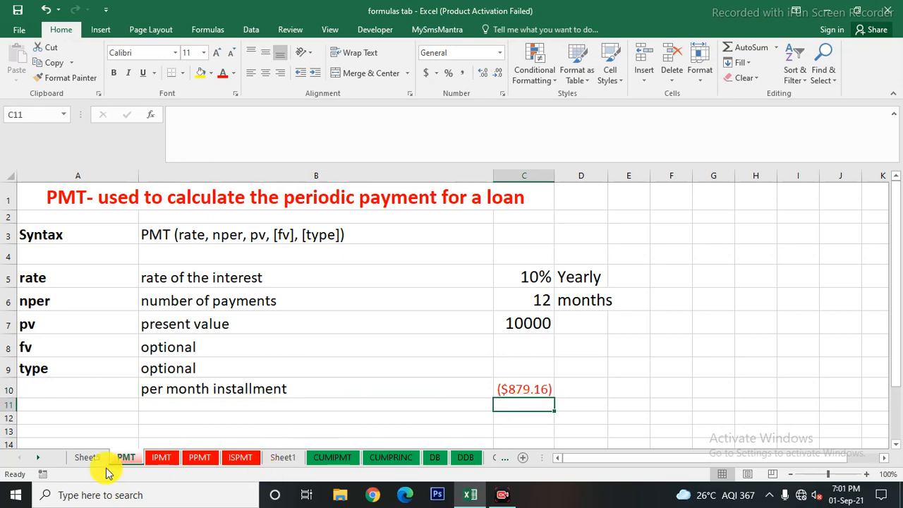
# Copy the loan values and unit labels in C5:D7 of the PMT sheet to the IPMT sheet, starting at C5
pyautogui.click(161, 457)
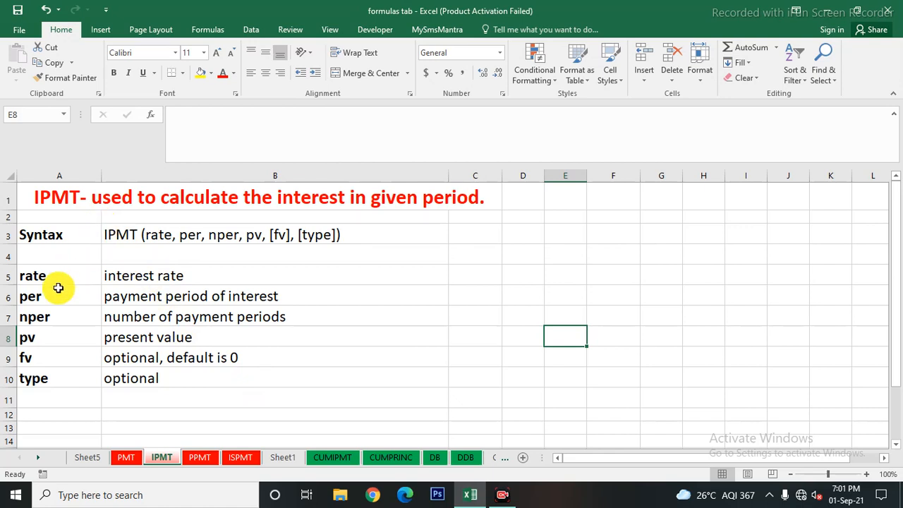
pyautogui.click(126, 458)
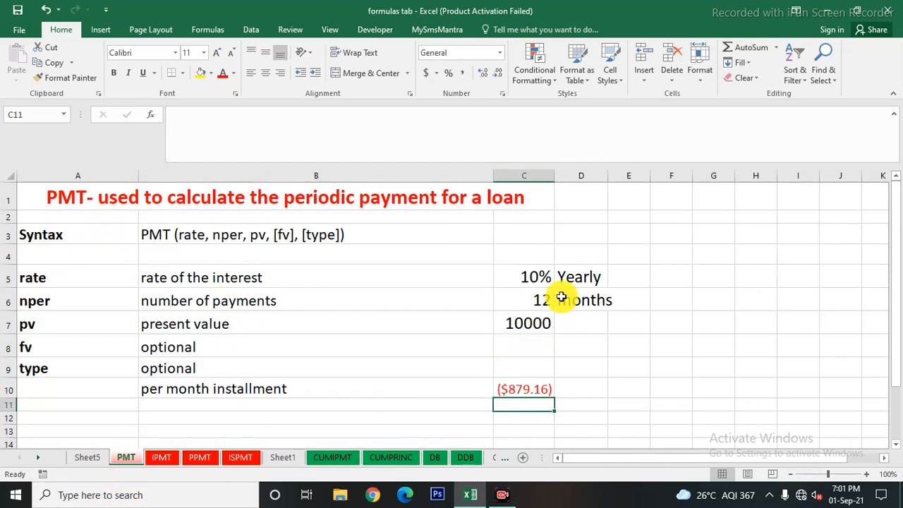
pyautogui.moveTo(530, 275); pyautogui.dragTo(571, 324)
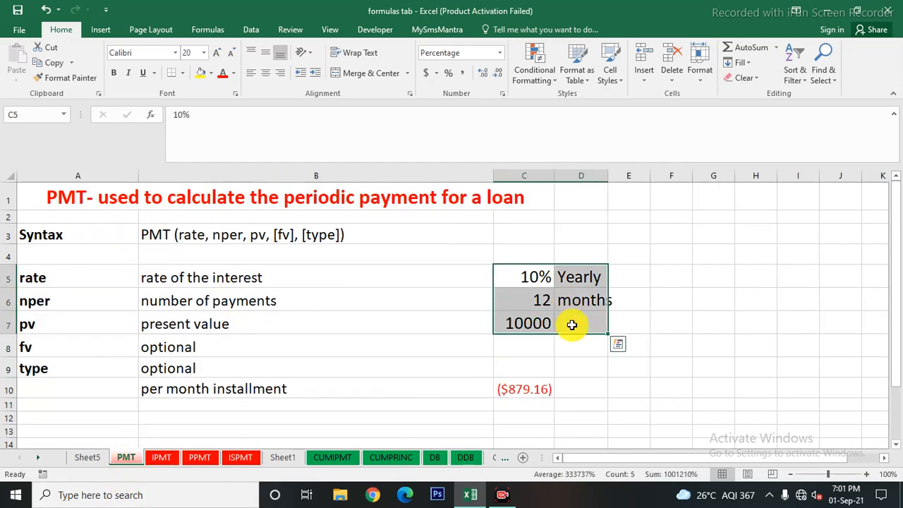
pyautogui.hotkey('ctrl', 'c')
pyautogui.click(160, 458)
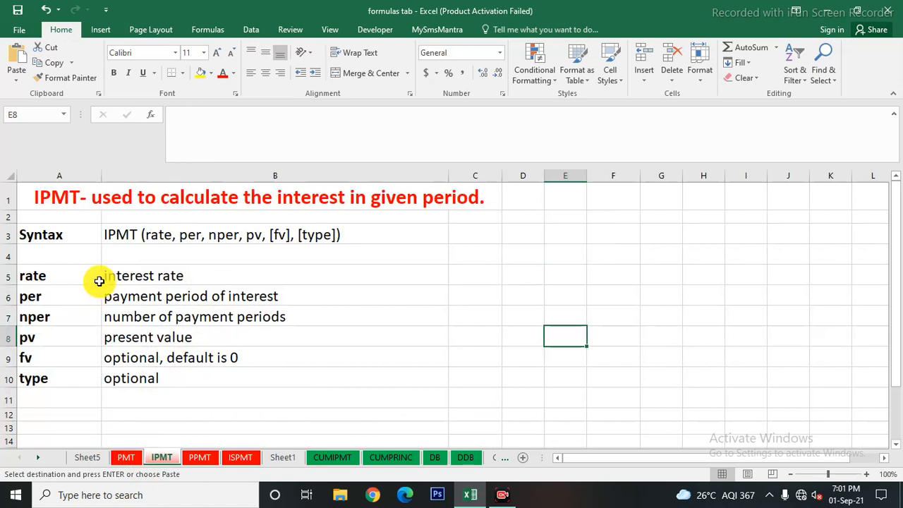
pyautogui.click(484, 275)
pyautogui.hotkey('ctrl', 'v')
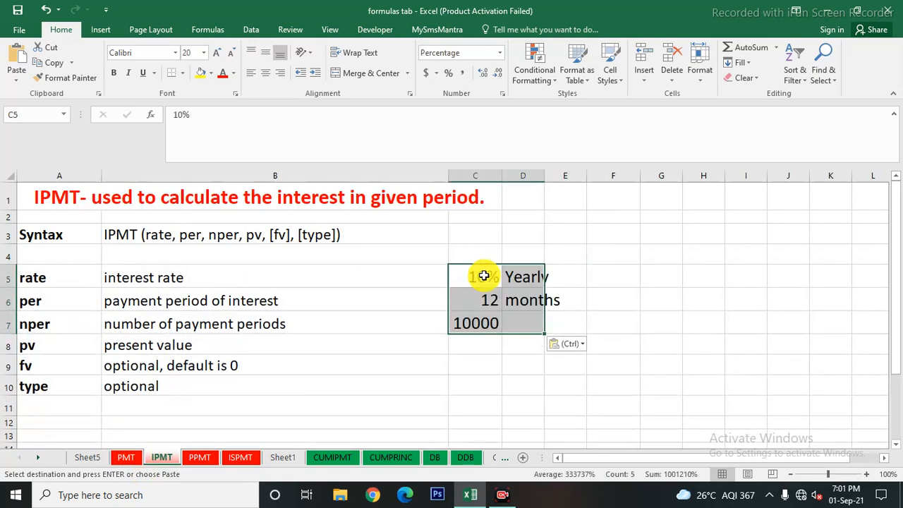
pyautogui.click(484, 402)
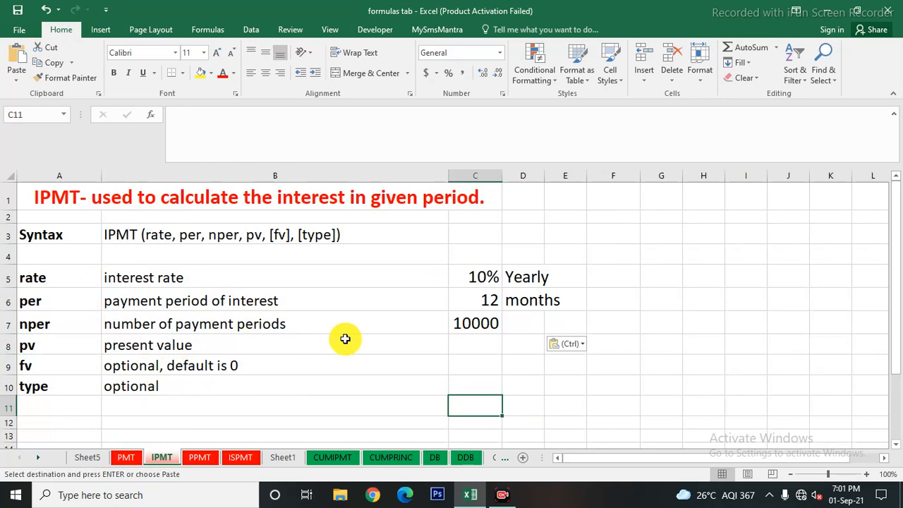
# Move the payment count, its unit label and the loan amount from C6:D7 down one row, starting at C7
pyautogui.click(32, 302)
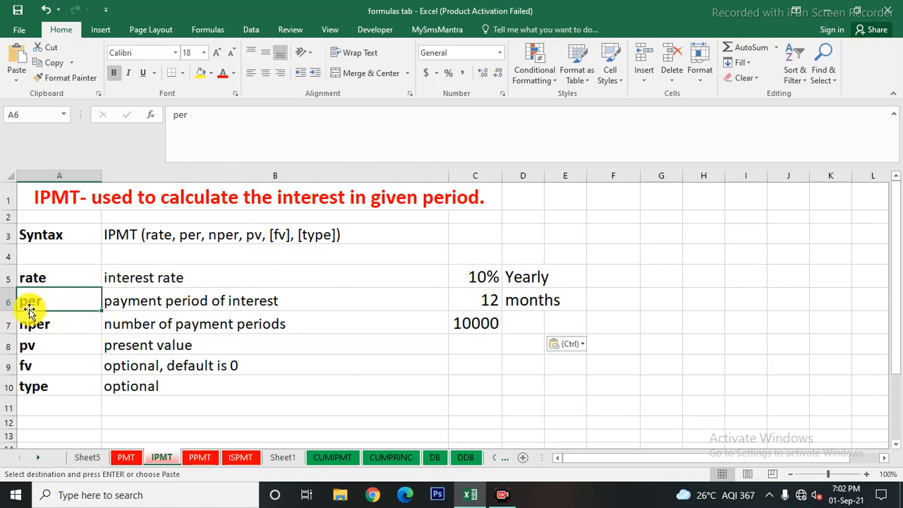
pyautogui.moveTo(469, 299); pyautogui.dragTo(531, 325)
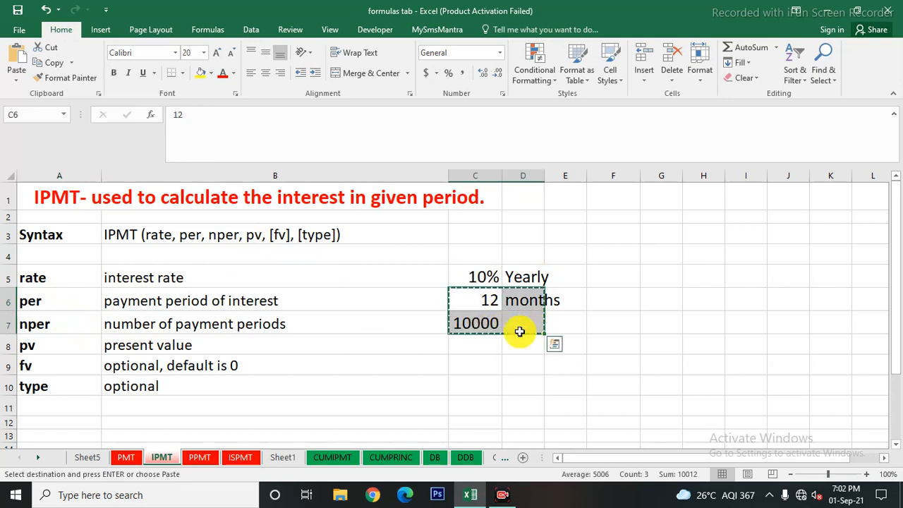
pyautogui.hotkey('ctrl', 'c')
pyautogui.click(476, 324)
pyautogui.press('Return')
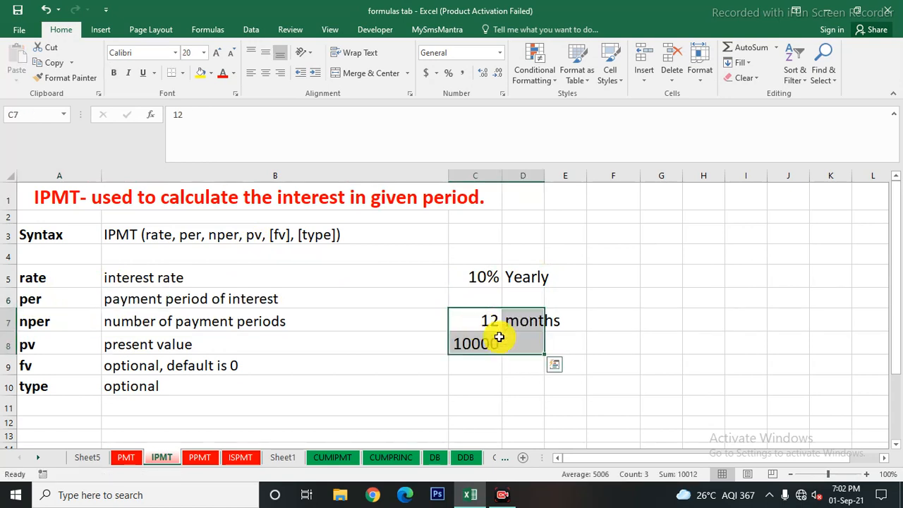
# Enter 1 as the payment period of interest in C6 of the IPMT sheet
pyautogui.click(478, 298)
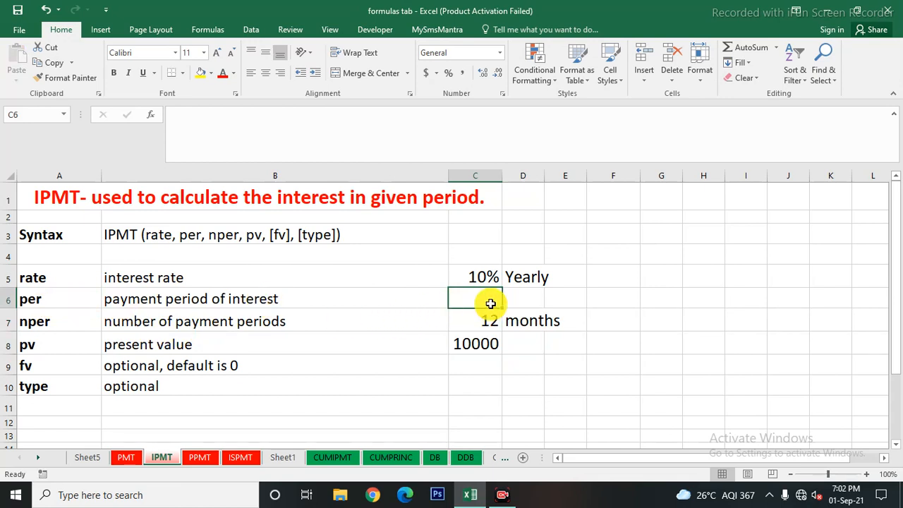
pyautogui.write('1')
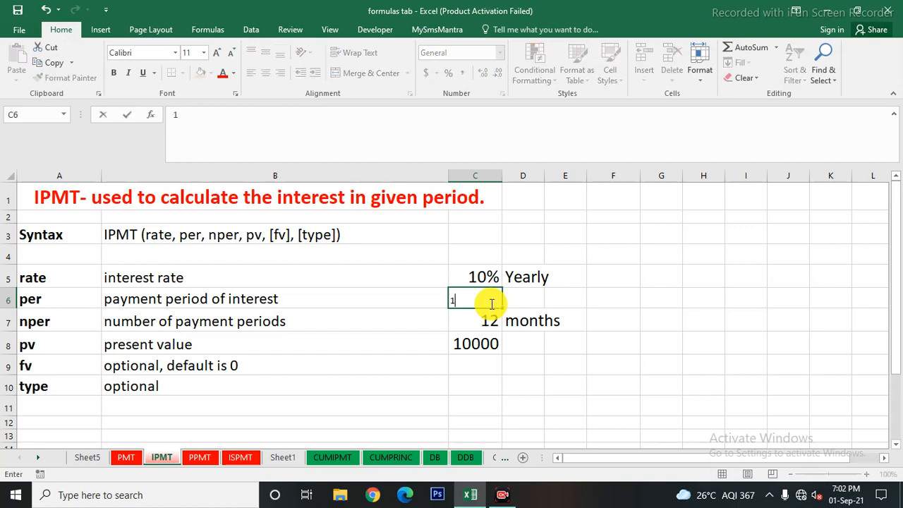
pyautogui.press('Return')
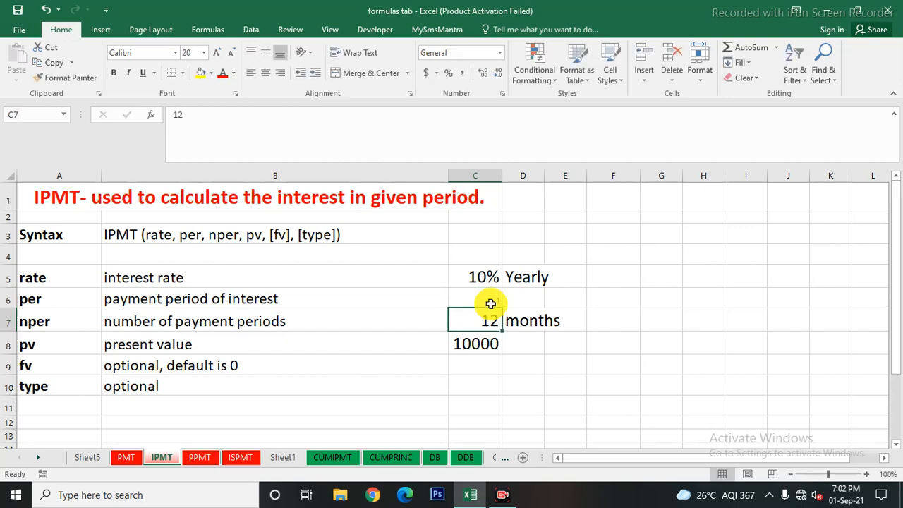
# Increase the font size of the payment period in C6 to 20
pyautogui.click(491, 303)
pyautogui.click(217, 53)
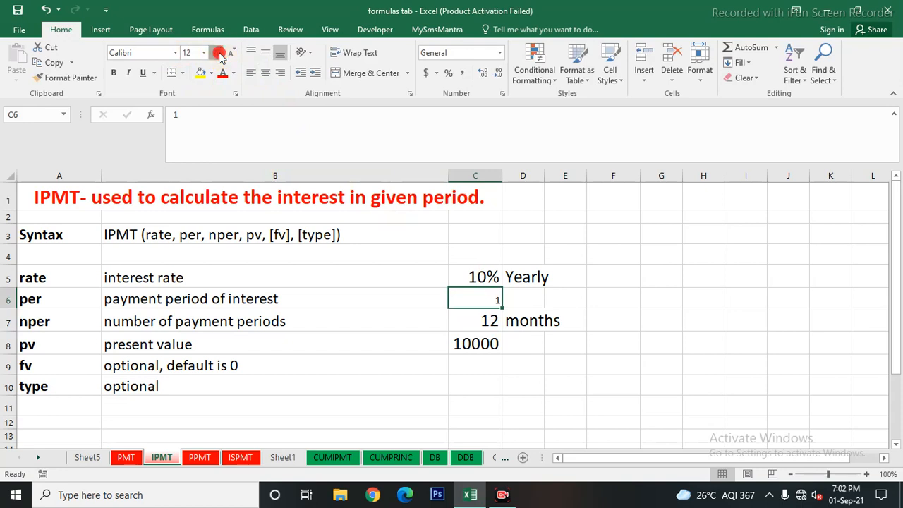
pyautogui.click(217, 53)
pyautogui.click(216, 52)
pyautogui.click(217, 52)
pyautogui.click(217, 52)
pyautogui.click(534, 388)
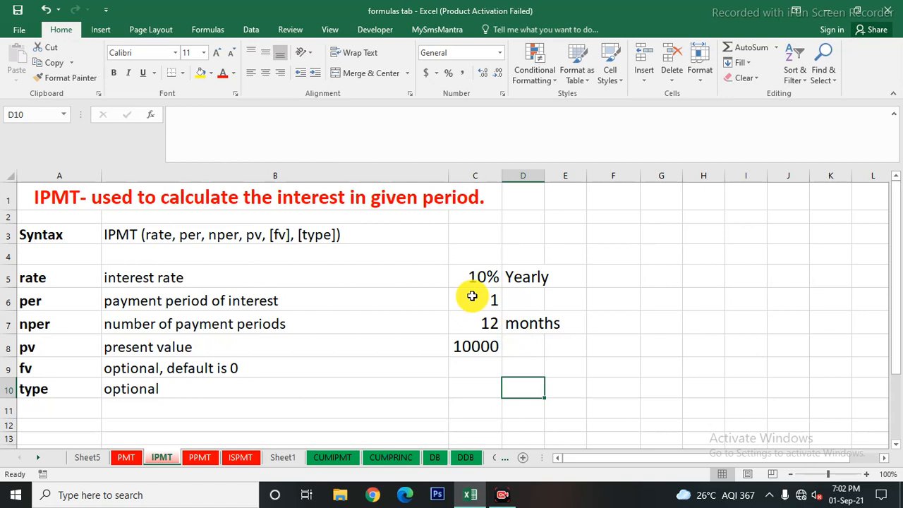
# Calculate the interest for the given period in C10 with the formula =IPMT(C5/12,C6,C7,C8)
pyautogui.click(479, 325)
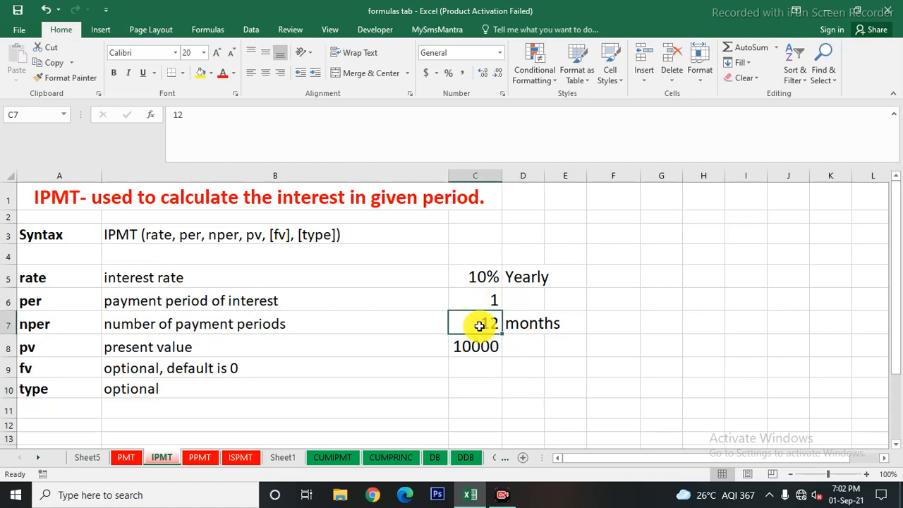
pyautogui.click(478, 346)
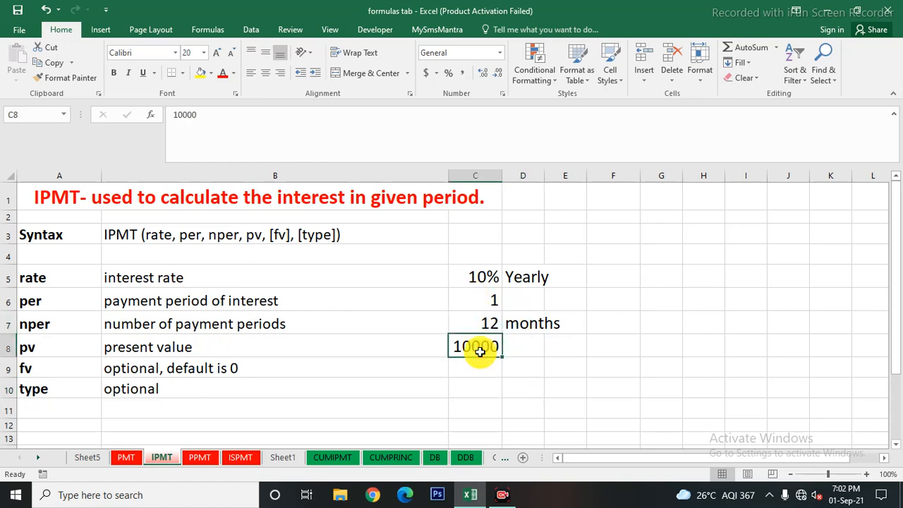
pyautogui.click(478, 388)
pyautogui.write('=')
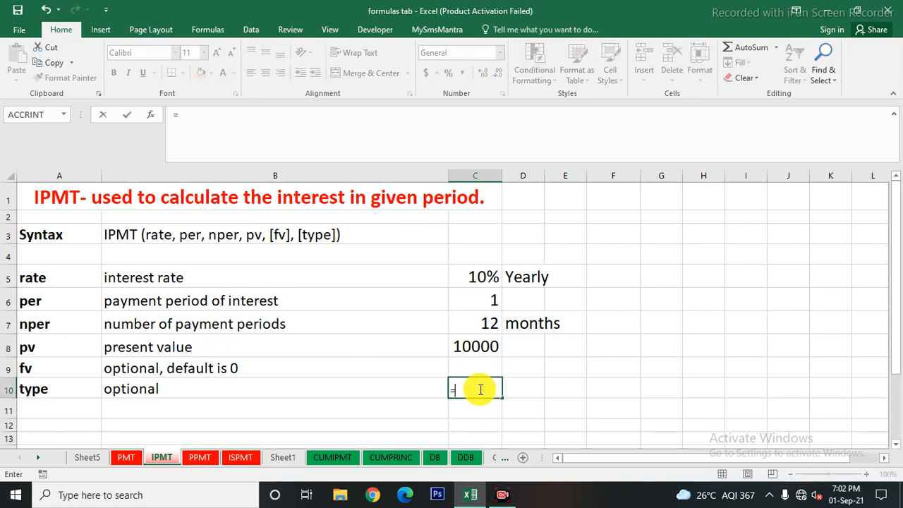
pyautogui.write('ipmt')
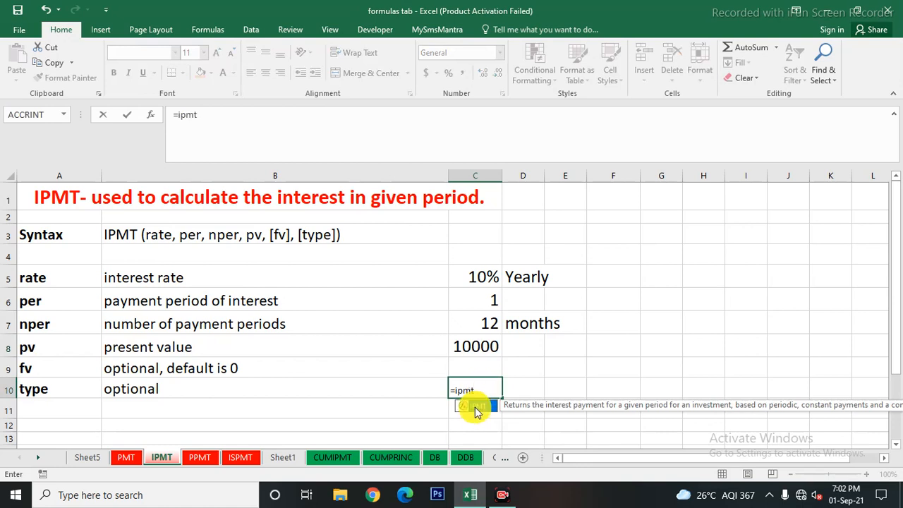
pyautogui.doubleClick(475, 407)
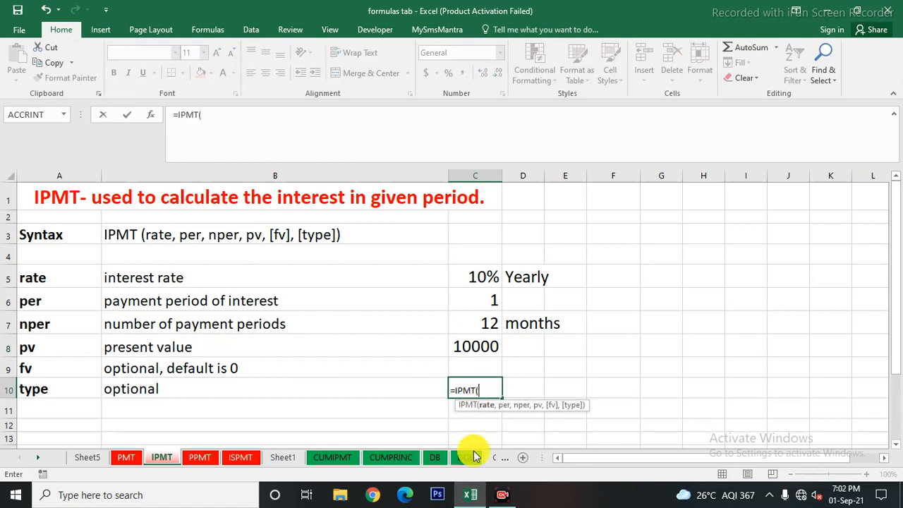
pyautogui.click(485, 279)
pyautogui.write('/')
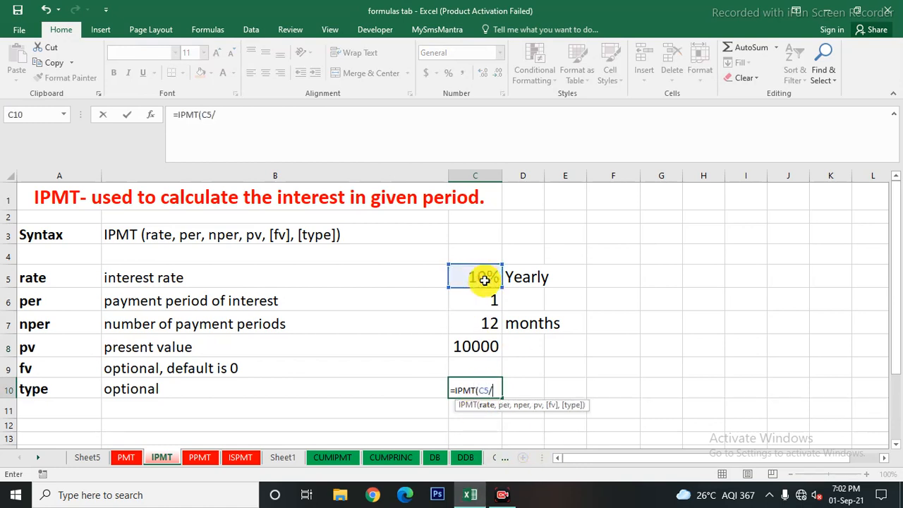
pyautogui.write('12,')
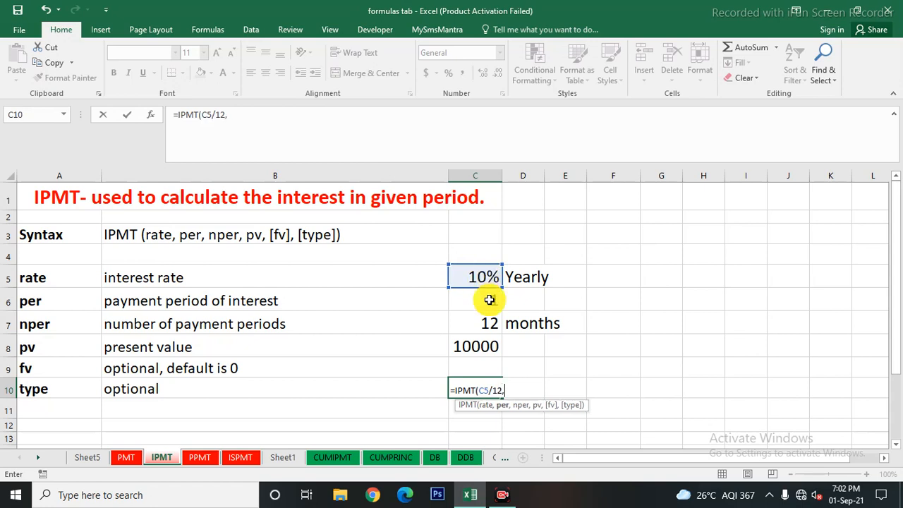
pyautogui.click(489, 300)
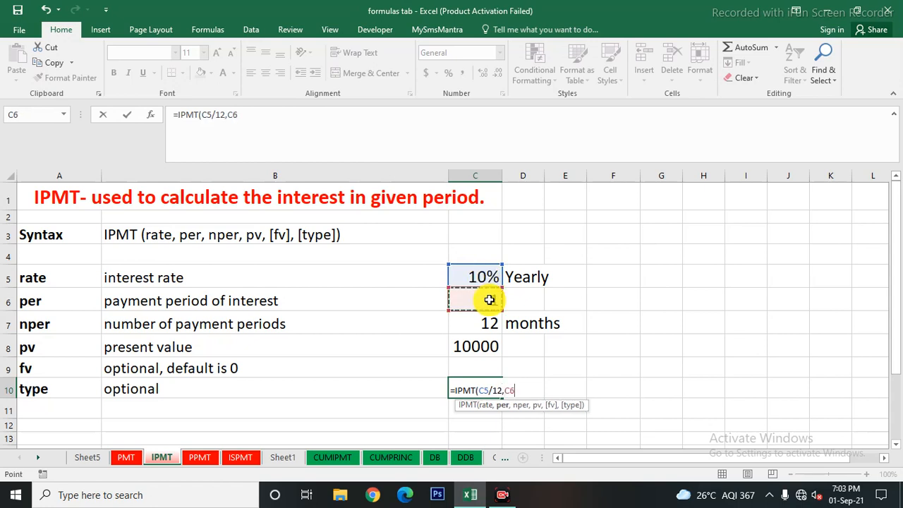
pyautogui.write(',')
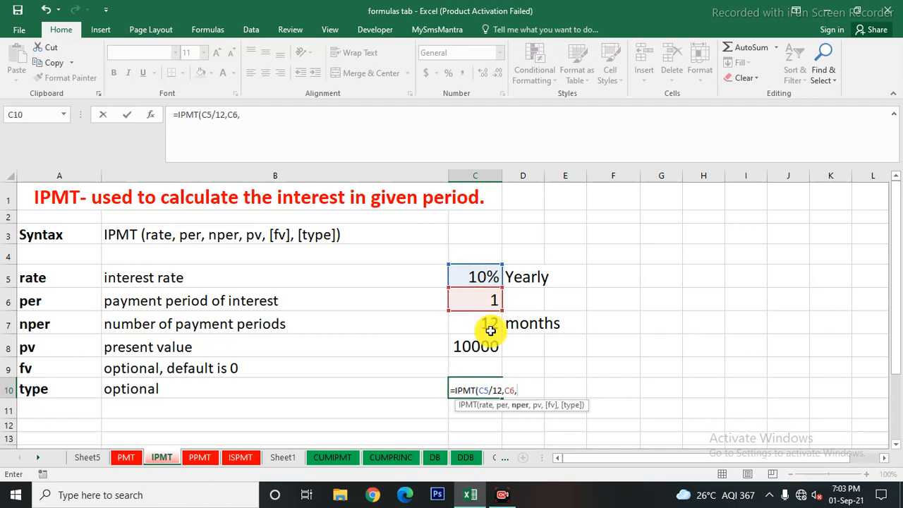
pyautogui.click(489, 324)
pyautogui.write(',')
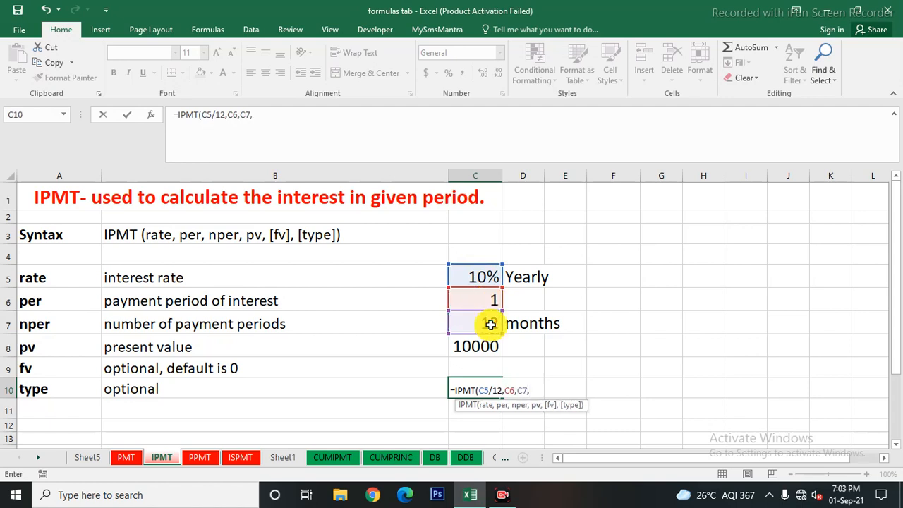
pyautogui.click(477, 346)
pyautogui.write(')')
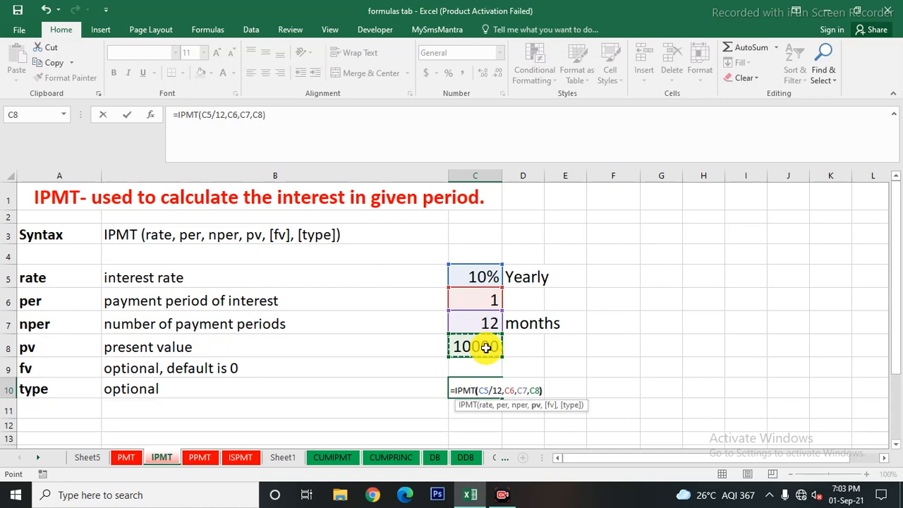
pyautogui.press('Return')
# Increase the font size of the IPMT result in C10
pyautogui.click(462, 388)
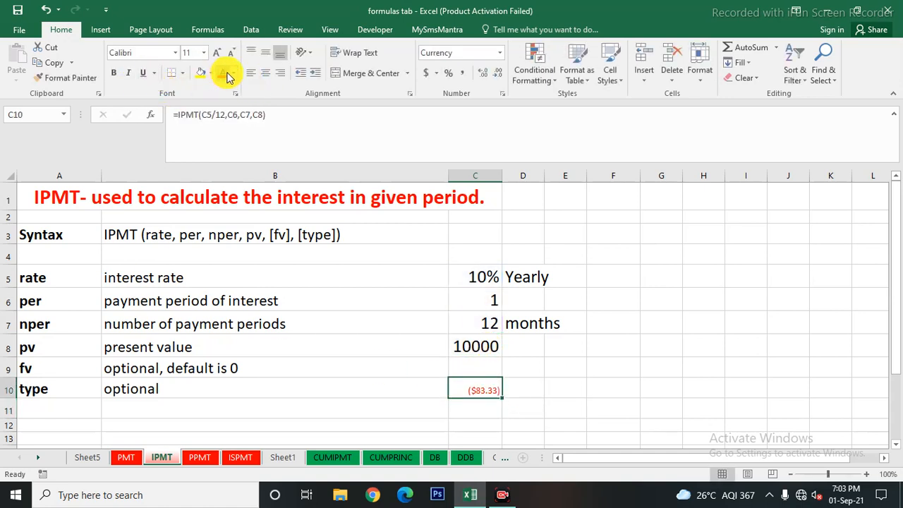
pyautogui.click(217, 52)
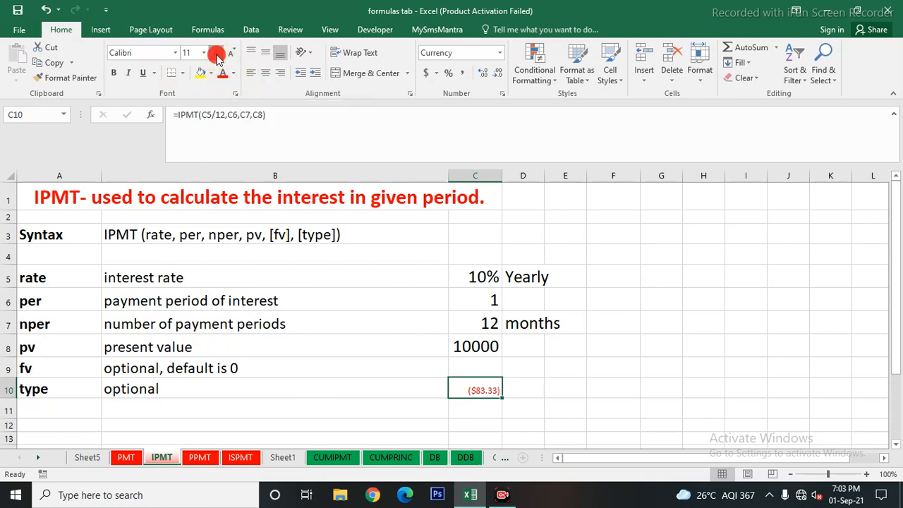
pyautogui.click(216, 52)
pyautogui.click(216, 52)
pyautogui.click(217, 52)
pyautogui.click(585, 409)
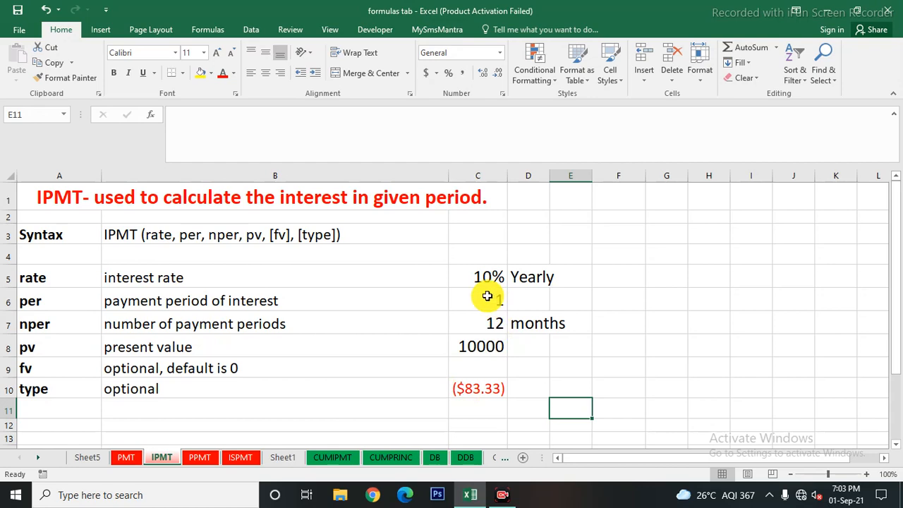
# Examine the monthly installment in C10 of the PMT sheet and return to the IPMT sheet
pyautogui.click(127, 457)
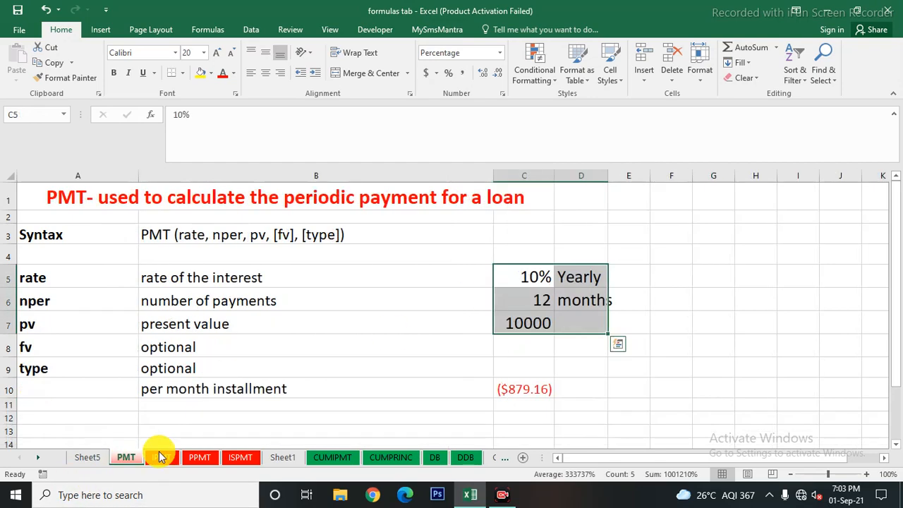
pyautogui.click(503, 389)
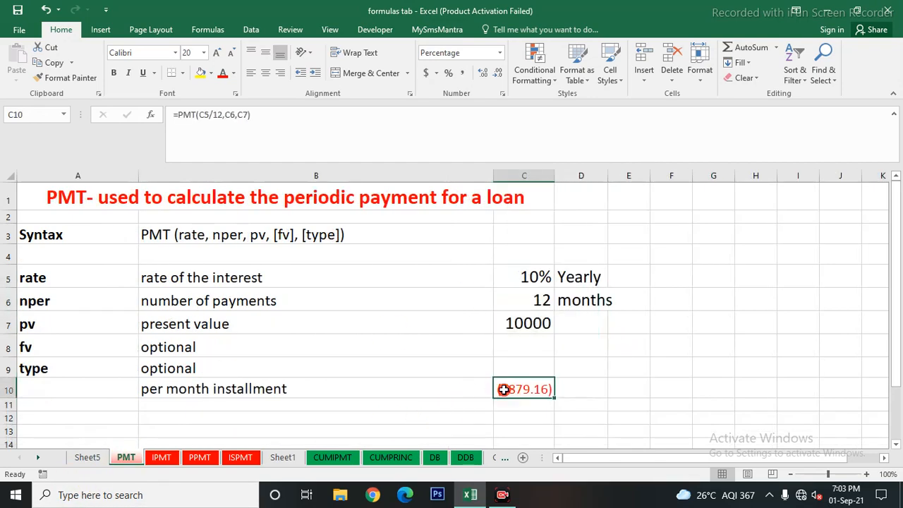
pyautogui.click(154, 460)
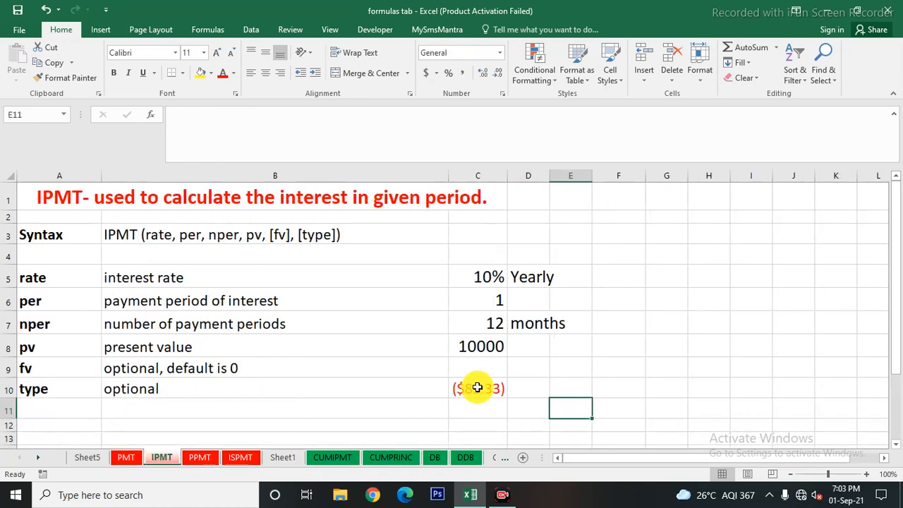
# Try payment periods 2, 3 and 12 in C6 to compare the interest, and restore the period to 1
pyautogui.click(486, 300)
pyautogui.write('2')
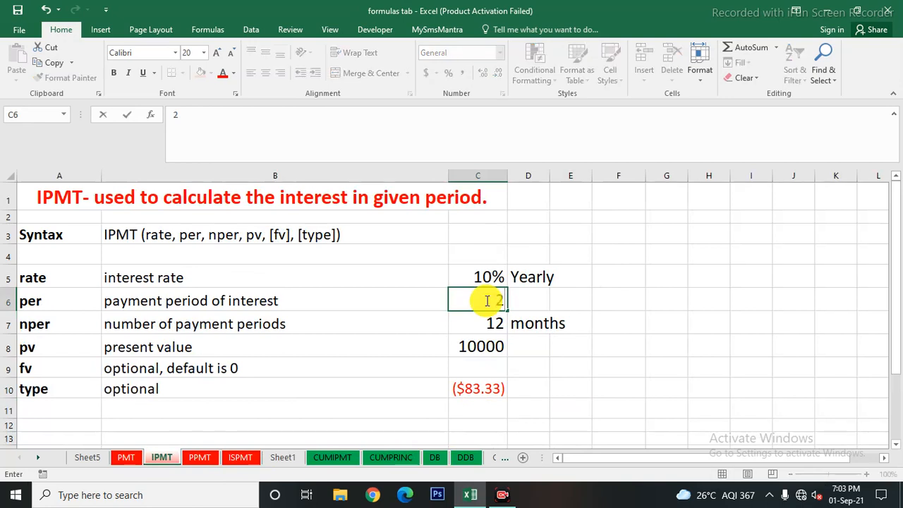
pyautogui.press('Return')
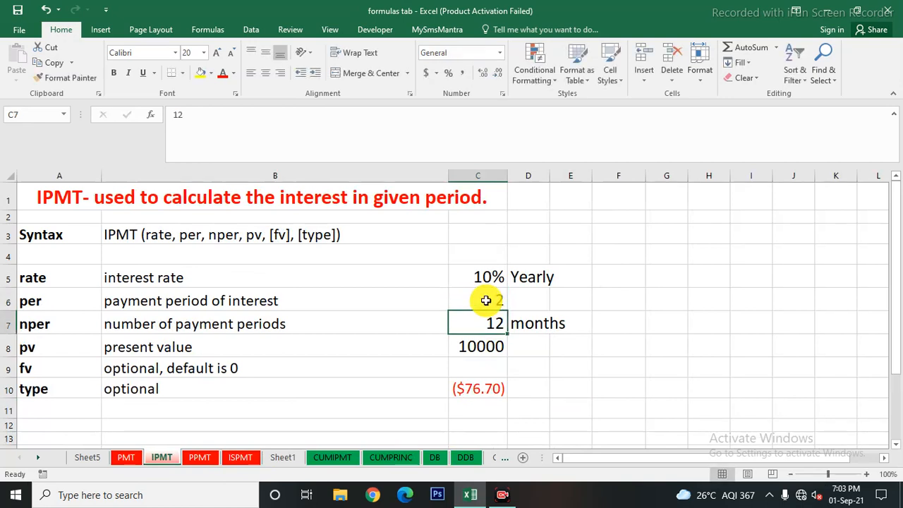
pyautogui.click(486, 300)
pyautogui.write('3')
pyautogui.press('Return')
pyautogui.click(486, 300)
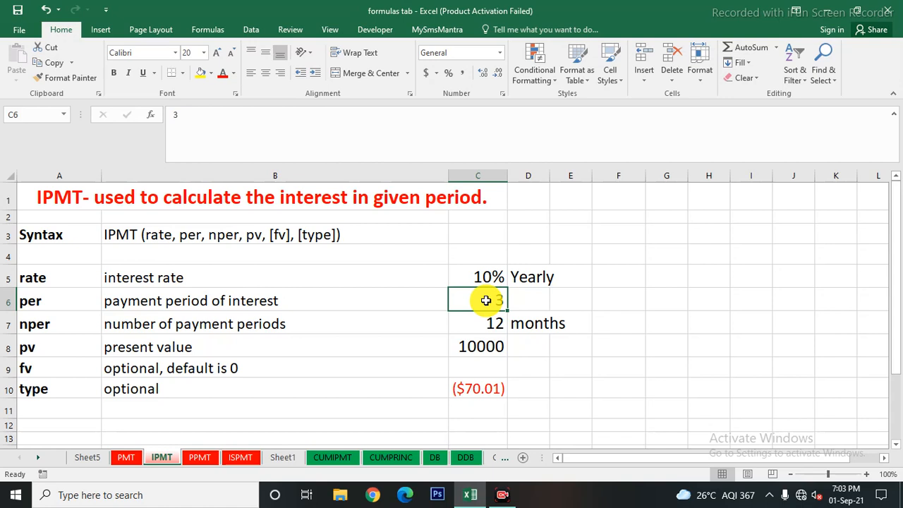
pyautogui.write('12')
pyautogui.press('Return')
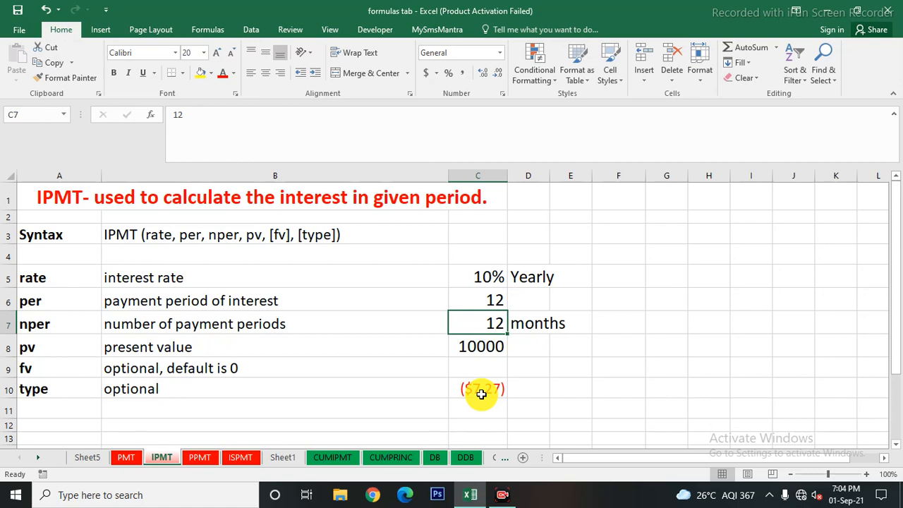
pyautogui.click(484, 302)
pyautogui.write('1')
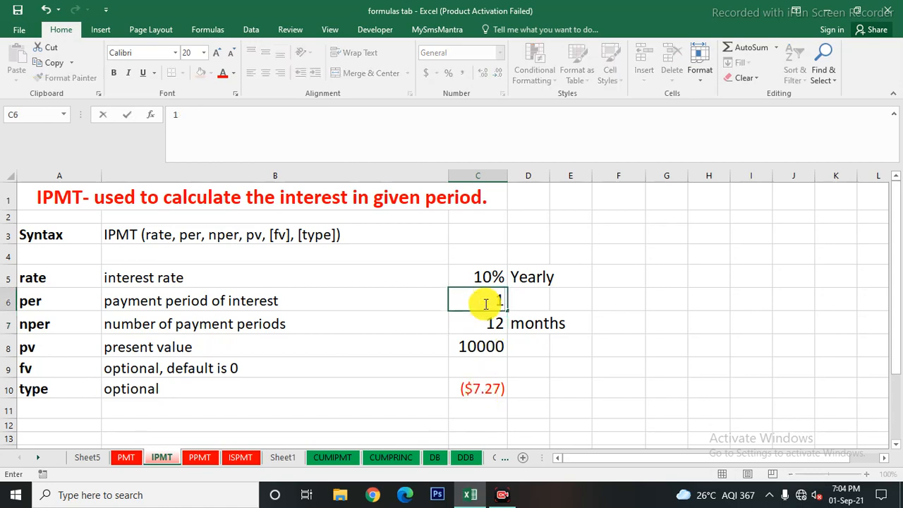
pyautogui.press('Return')
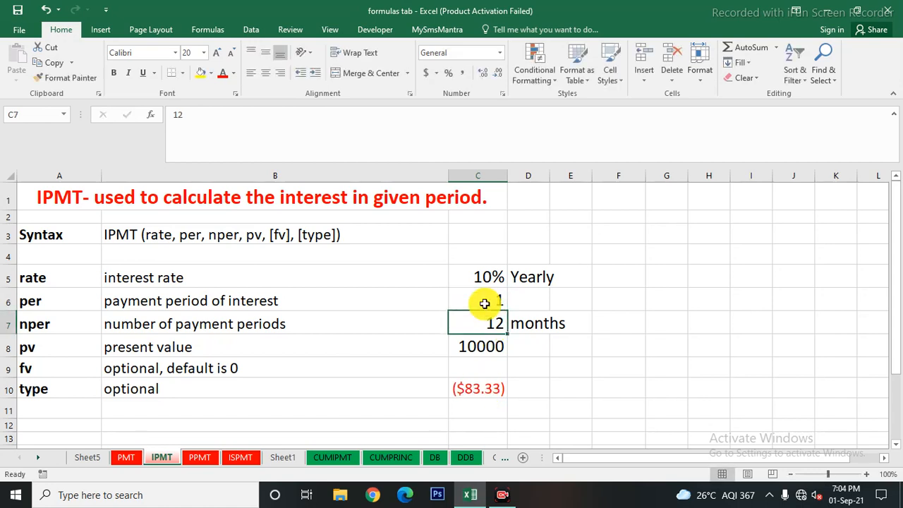
# Copy the loan values and unit labels in C5:E8 of the IPMT sheet to the PPMT sheet, starting at C5
pyautogui.click(191, 459)
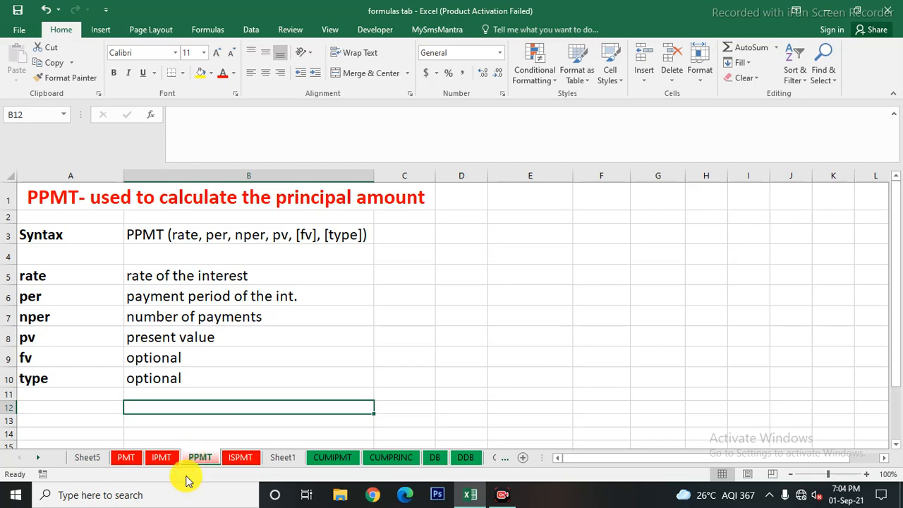
pyautogui.click(161, 458)
pyautogui.moveTo(463, 269); pyautogui.dragTo(560, 350)
pyautogui.hotkey('ctrl', 'c')
pyautogui.click(201, 459)
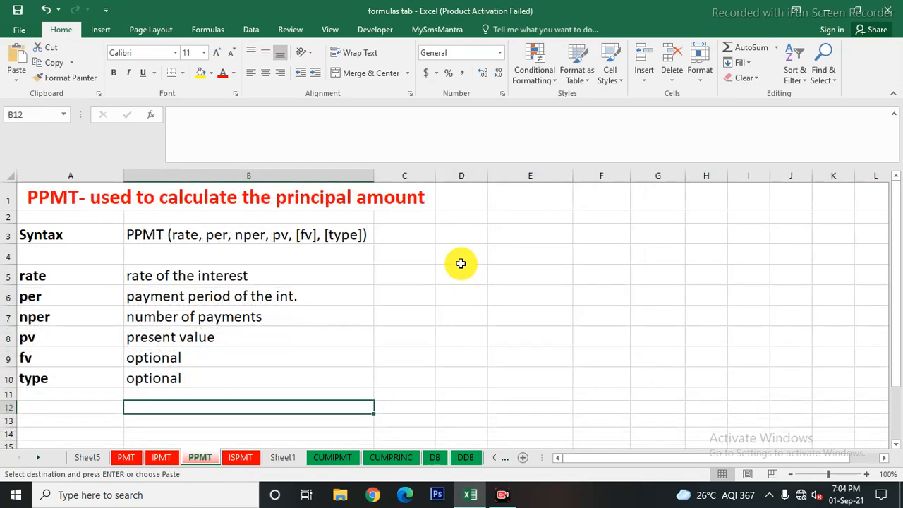
pyautogui.click(397, 280)
pyautogui.hotkey('ctrl', 'v')
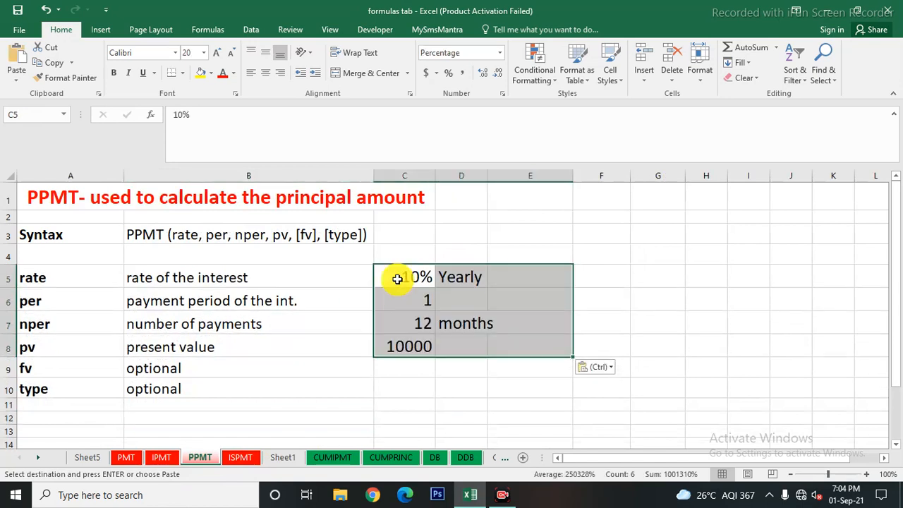
pyautogui.click(433, 383)
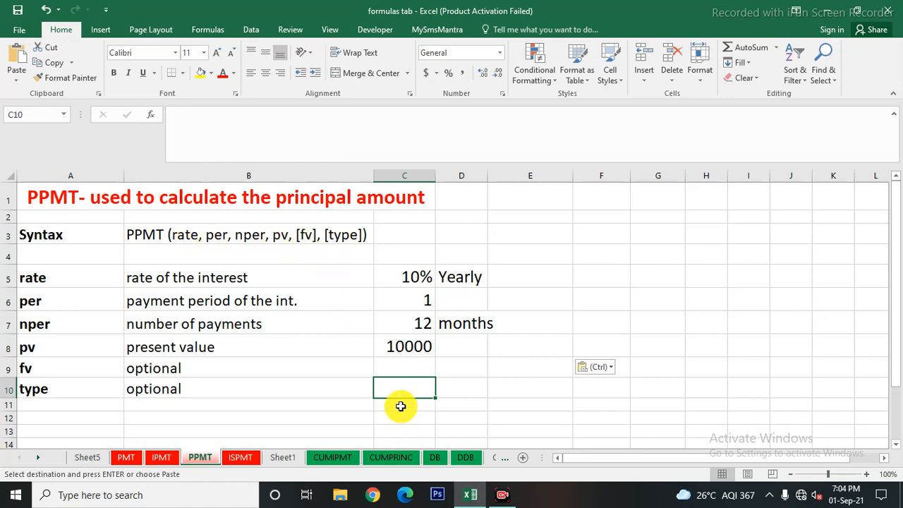
# Enter the formula =PPMT(C5/12,C6,C7,C8) in C10 of the PPMT sheet to calculate the principal portion
pyautogui.write('=p')
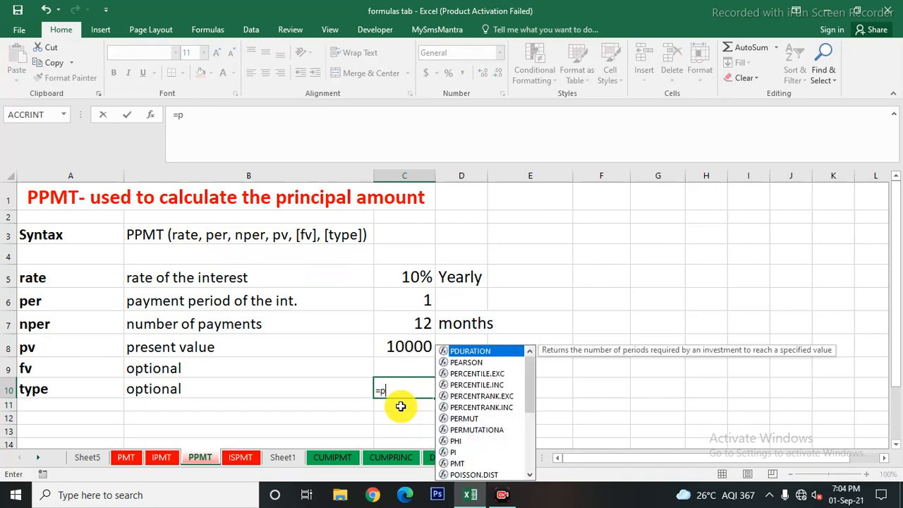
pyautogui.write('pmt')
pyautogui.doubleClick(400, 406)
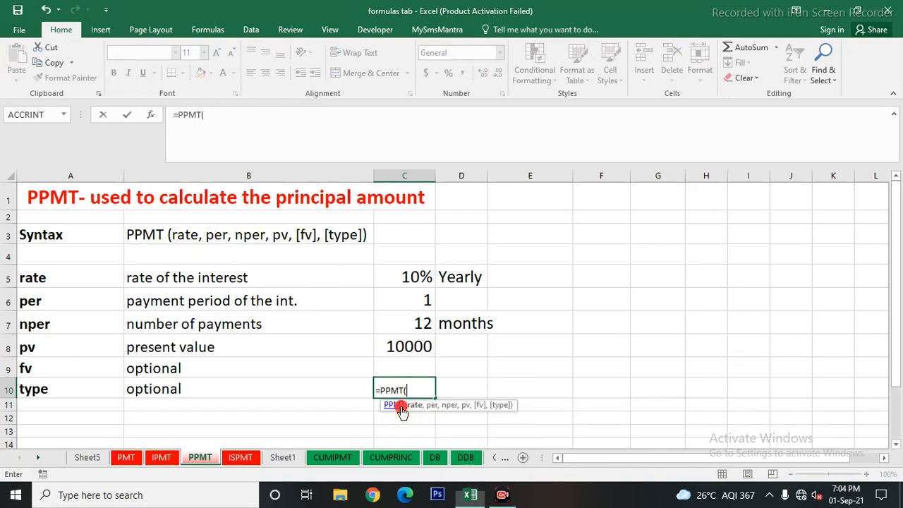
pyautogui.click(409, 281)
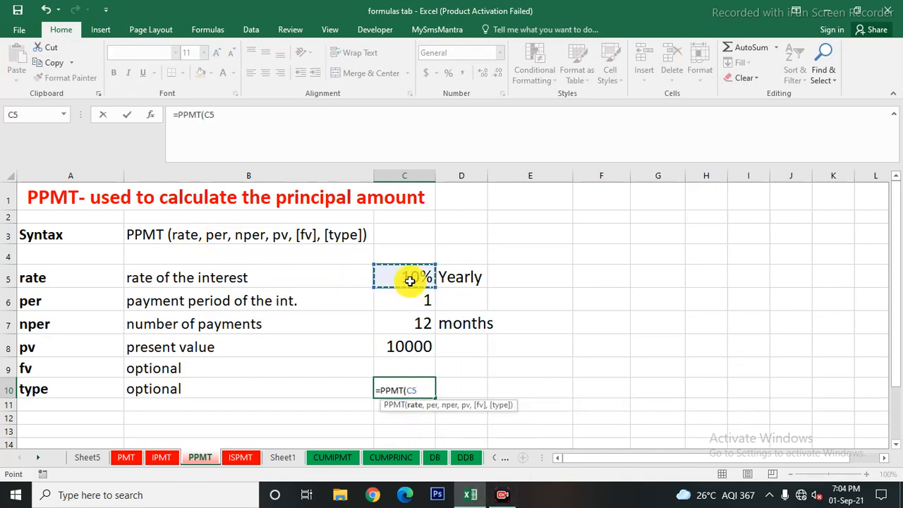
pyautogui.write('/12,')
pyautogui.click(420, 300)
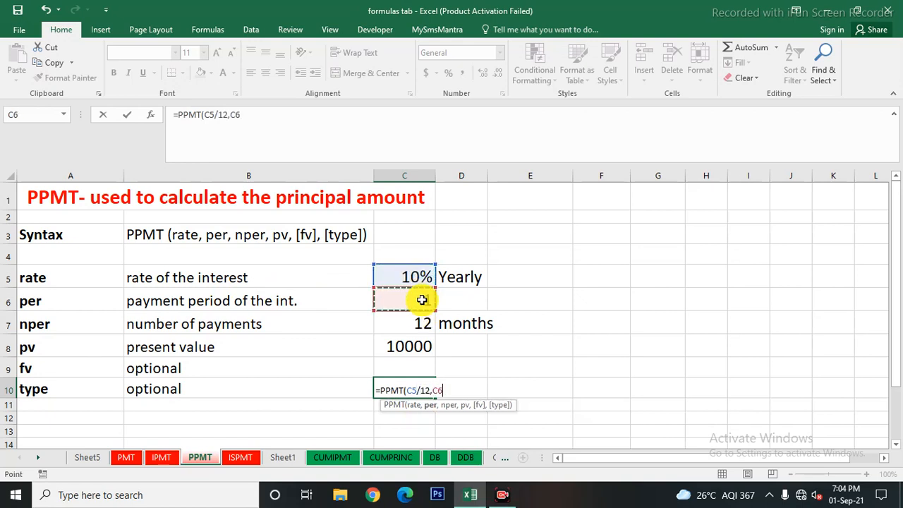
pyautogui.write(',')
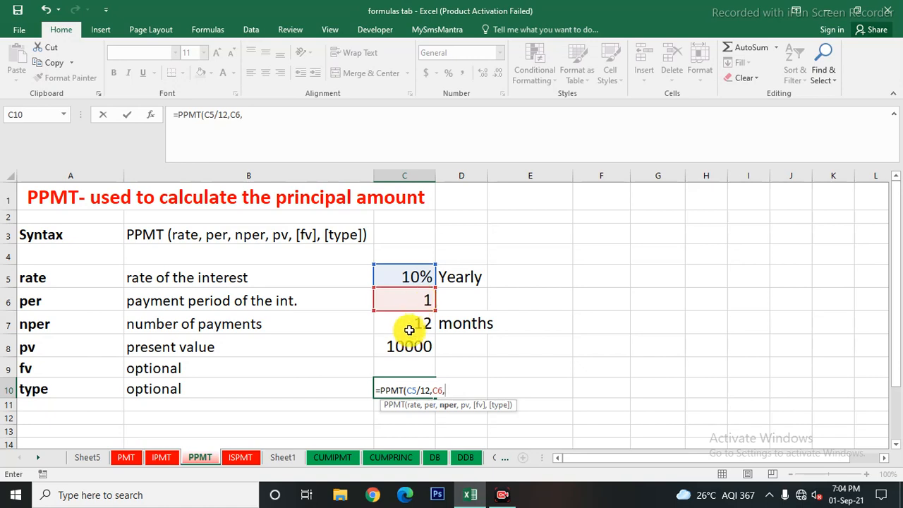
pyautogui.click(410, 326)
pyautogui.write(',')
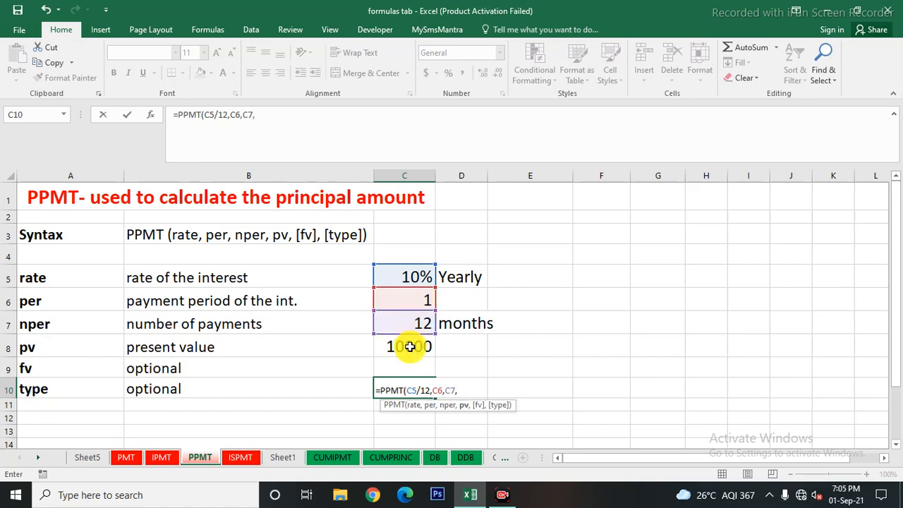
pyautogui.click(410, 346)
pyautogui.press('Return')
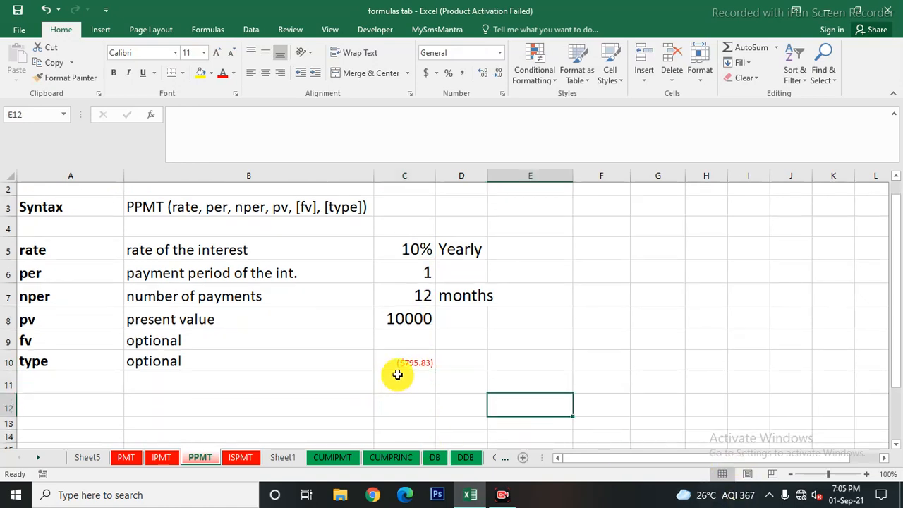
# Increase the font size of the PPMT result in C10 by several increments
pyautogui.click(385, 362)
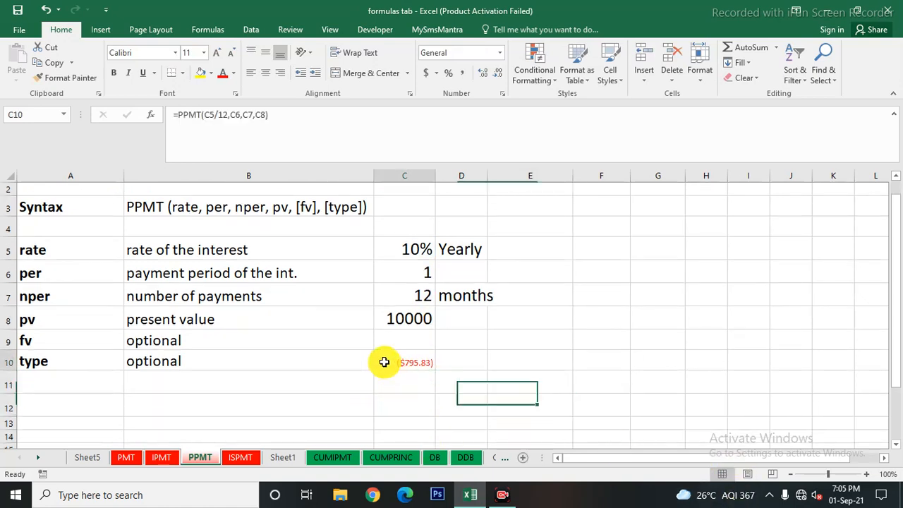
pyautogui.click(215, 55)
pyautogui.click(215, 55)
pyautogui.click(216, 55)
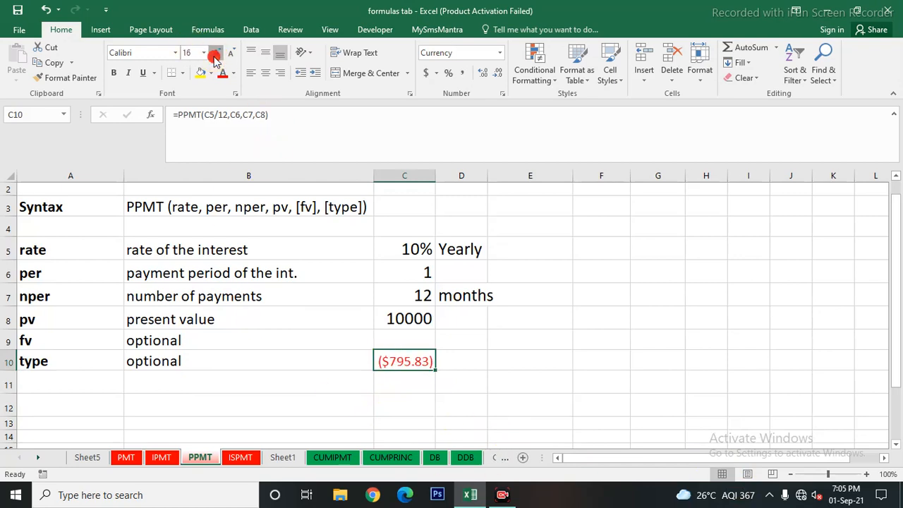
pyautogui.click(216, 55)
pyautogui.click(471, 389)
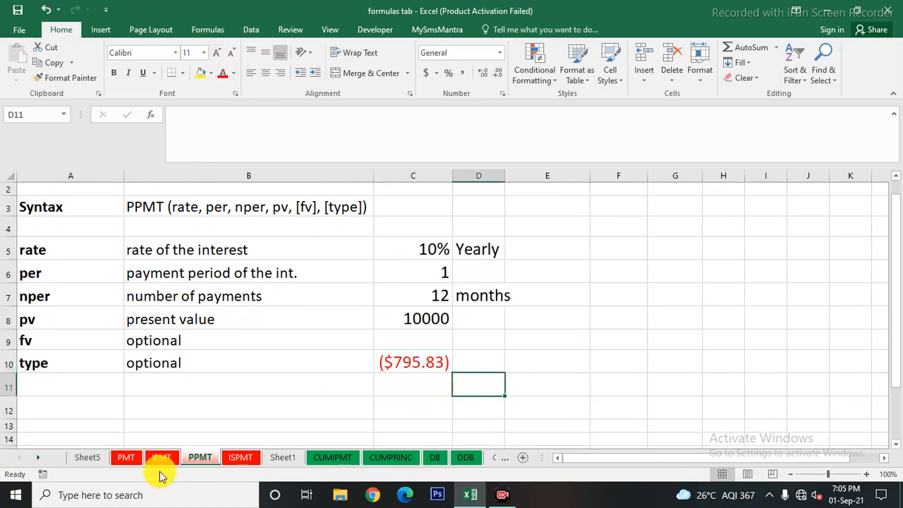
# Enlarge the font of the interest result in C10 of the IPMT sheet by one increment
pyautogui.click(159, 458)
pyautogui.click(460, 392)
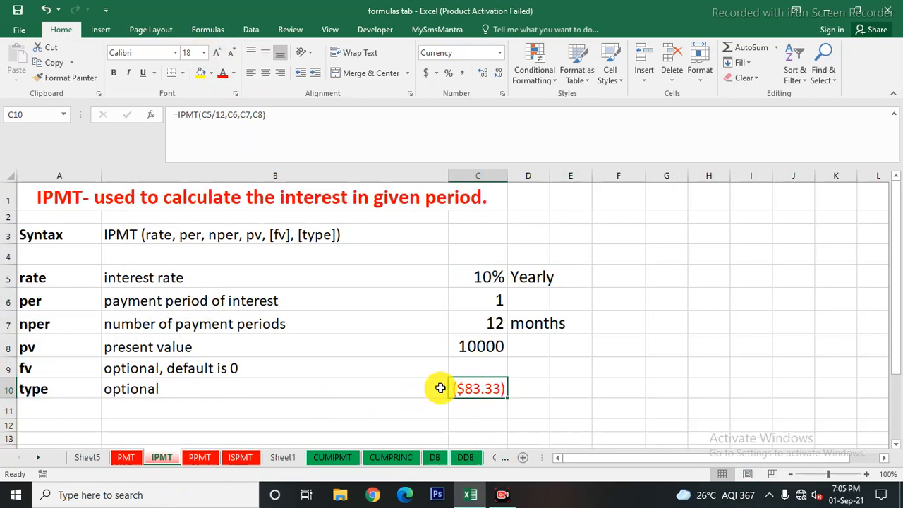
pyautogui.click(215, 53)
pyautogui.click(586, 413)
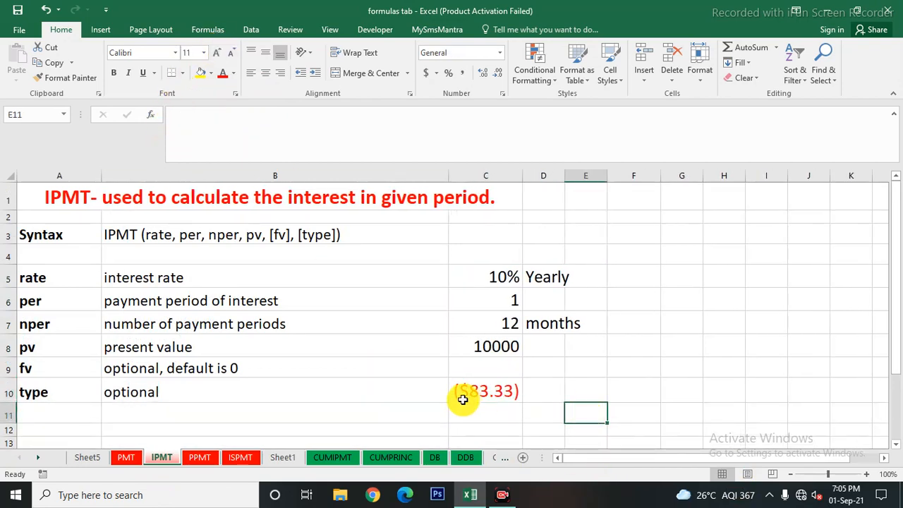
# Compare the principal, interest and monthly installment results on the PPMT, IPMT and PMT sheets, and return to the PPMT sheet
pyautogui.click(206, 459)
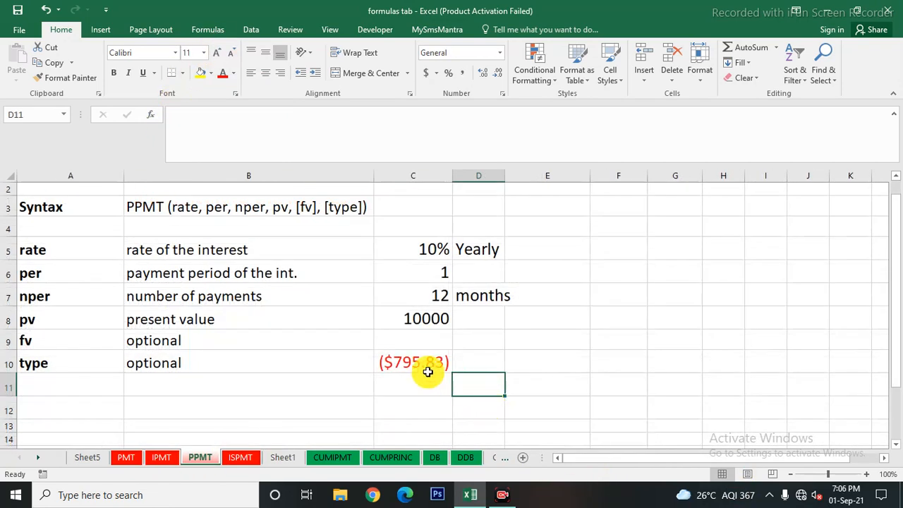
pyautogui.click(160, 459)
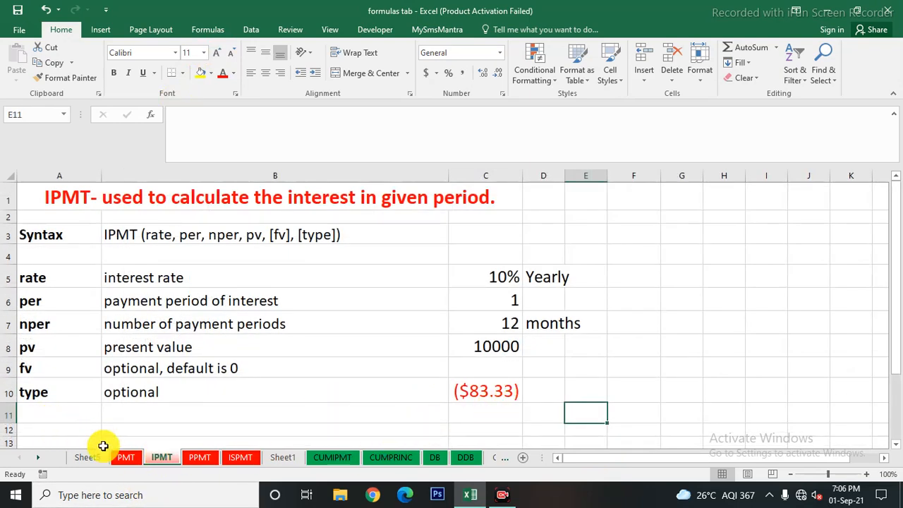
pyautogui.click(124, 458)
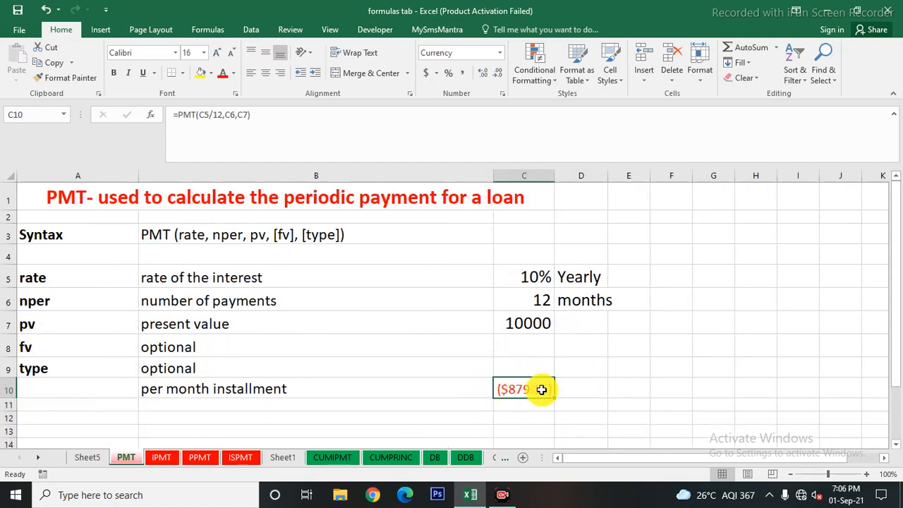
pyautogui.click(198, 458)
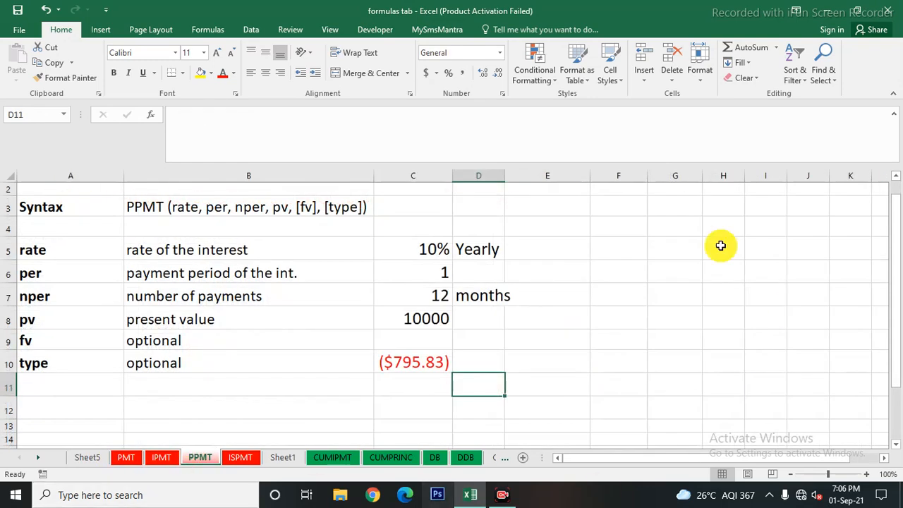
pyautogui.click(159, 458)
pyautogui.click(513, 301)
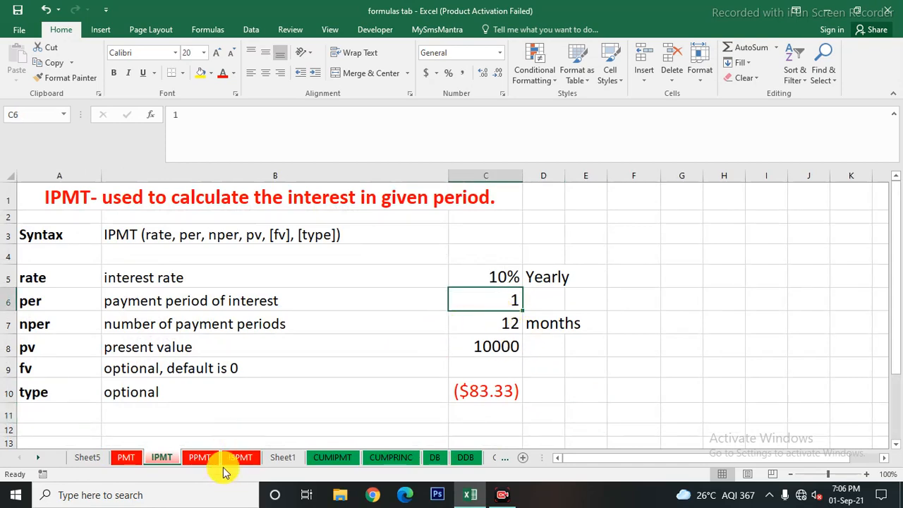
pyautogui.click(197, 459)
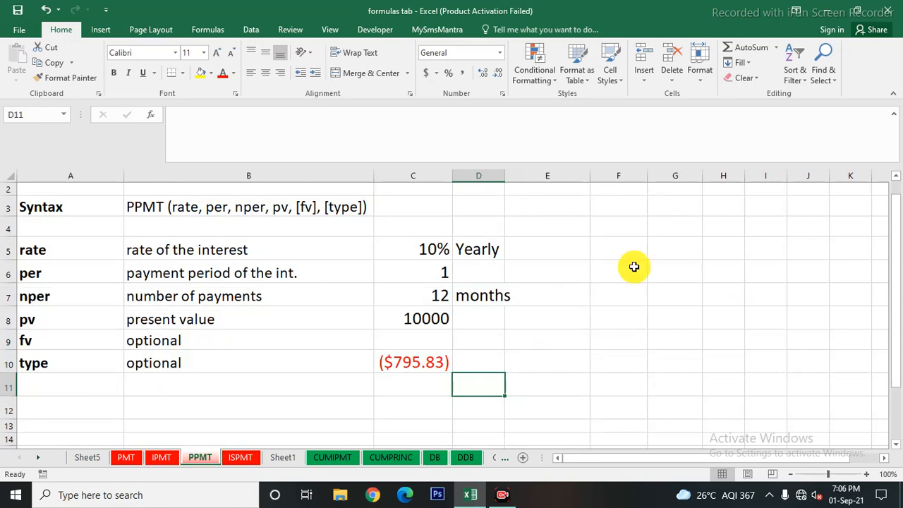
# Try payment periods 2, 3, 4 and 12 in C6 of the PPMT sheet to compare the principal, and restore the period to 1
pyautogui.click(408, 279)
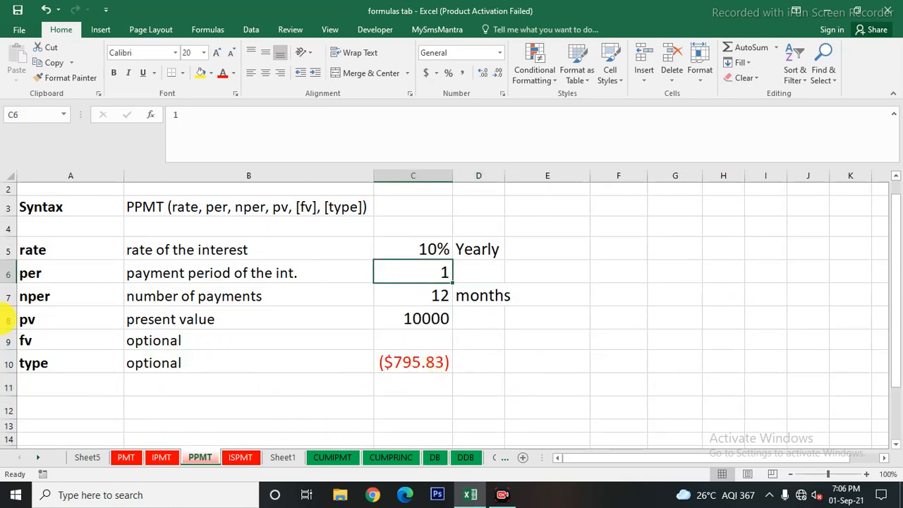
pyautogui.press('Delete')
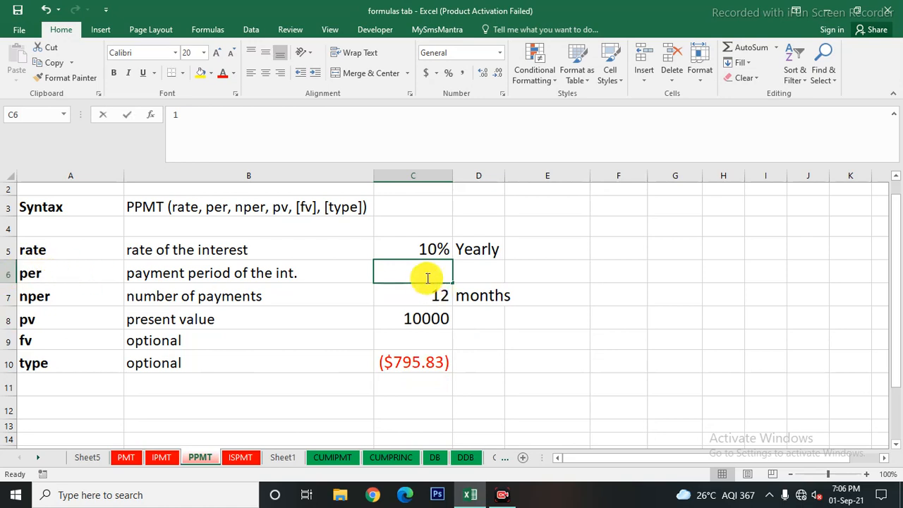
pyautogui.write('2')
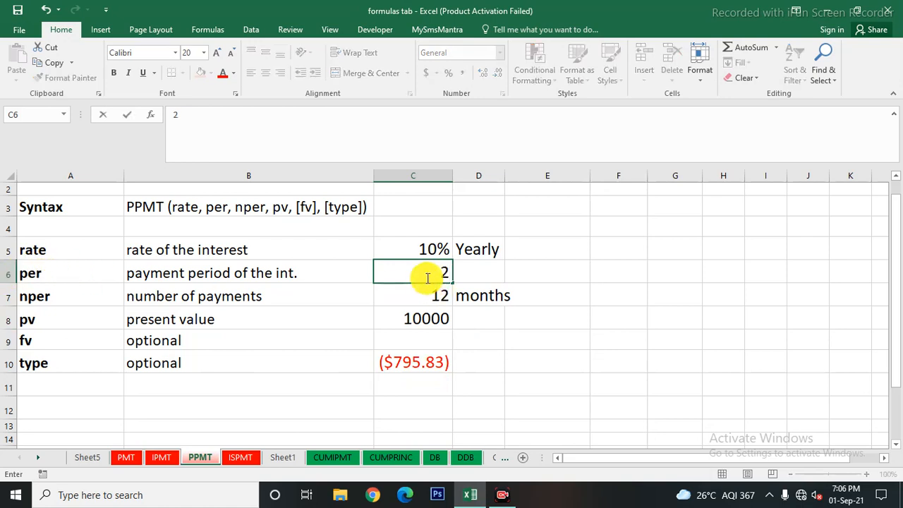
pyautogui.press('Return')
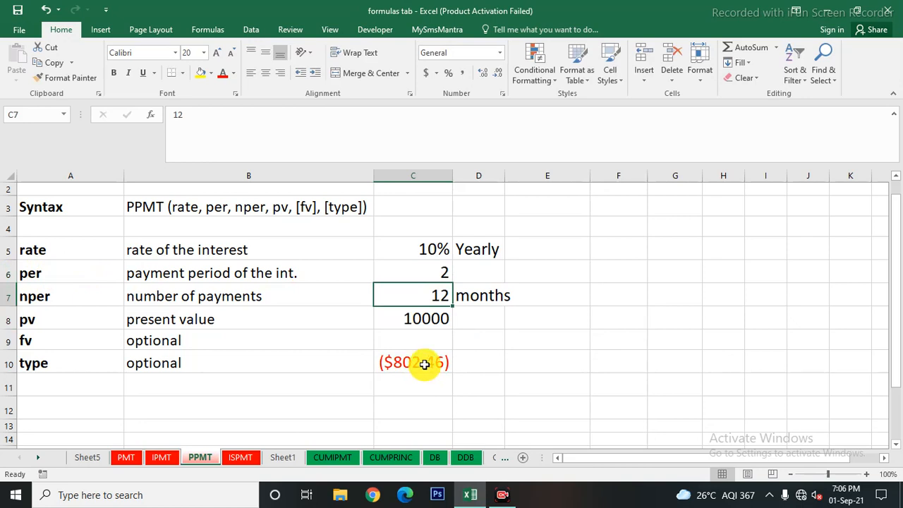
pyautogui.click(441, 270)
pyautogui.write('3')
pyautogui.press('Return')
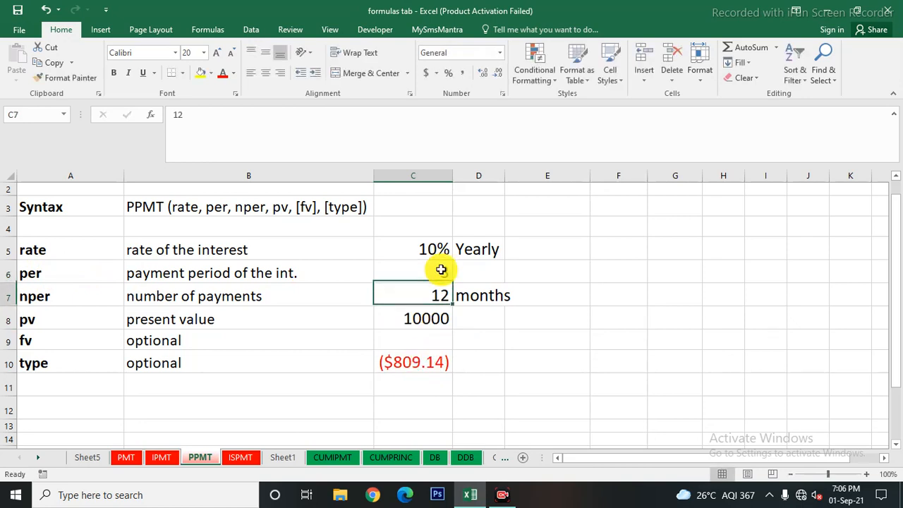
pyautogui.click(441, 269)
pyautogui.write('4')
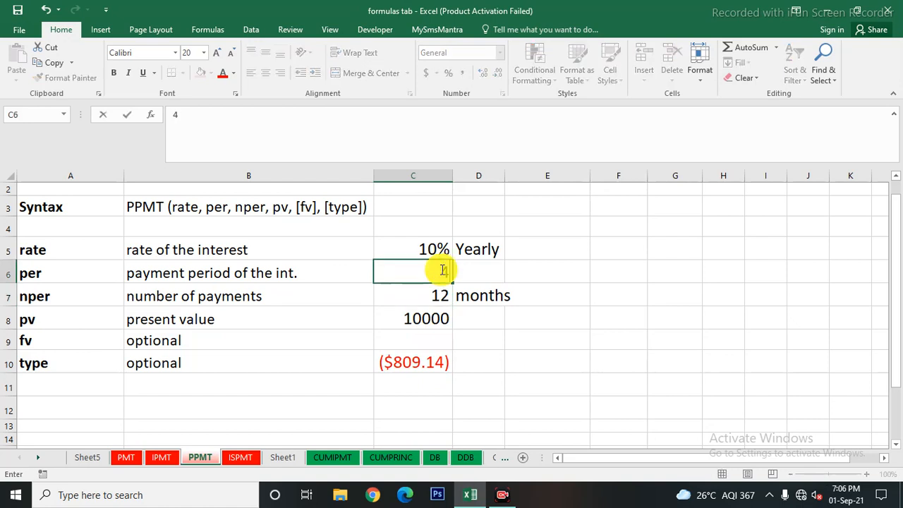
pyautogui.press('Return')
pyautogui.click(441, 270)
pyautogui.write('12')
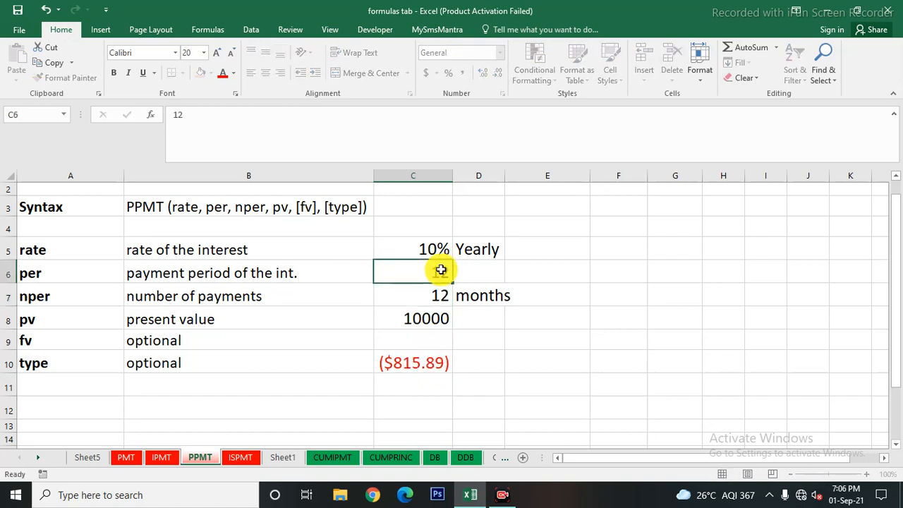
pyautogui.press('Return')
pyautogui.click(441, 270)
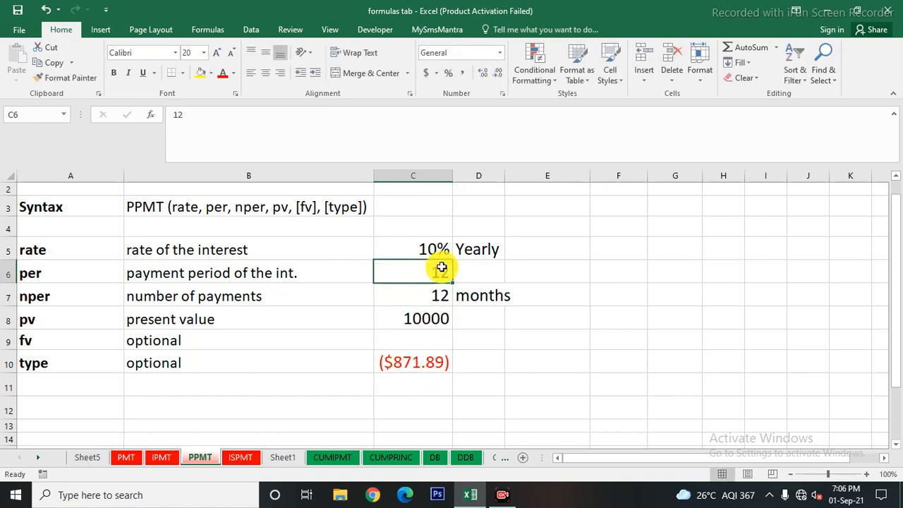
pyautogui.write('1')
pyautogui.click(492, 364)
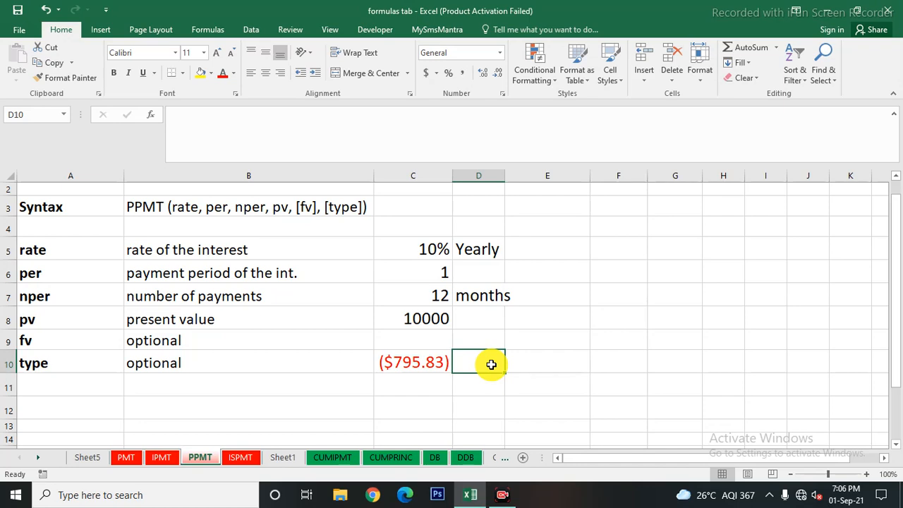
# Examine the ISPMT description and syntax against the IPMT and PPMT sheets, and return to the ISPMT sheet
pyautogui.scroll(1, 506, 393)
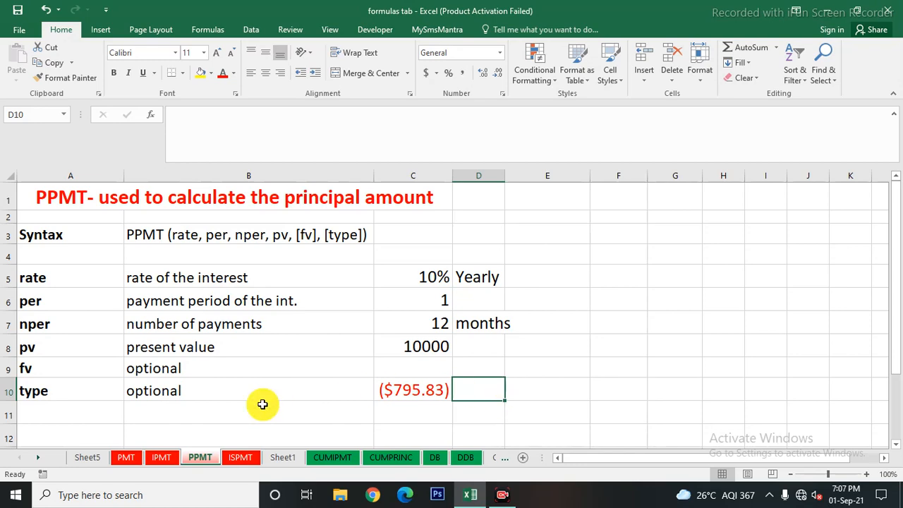
pyautogui.click(240, 457)
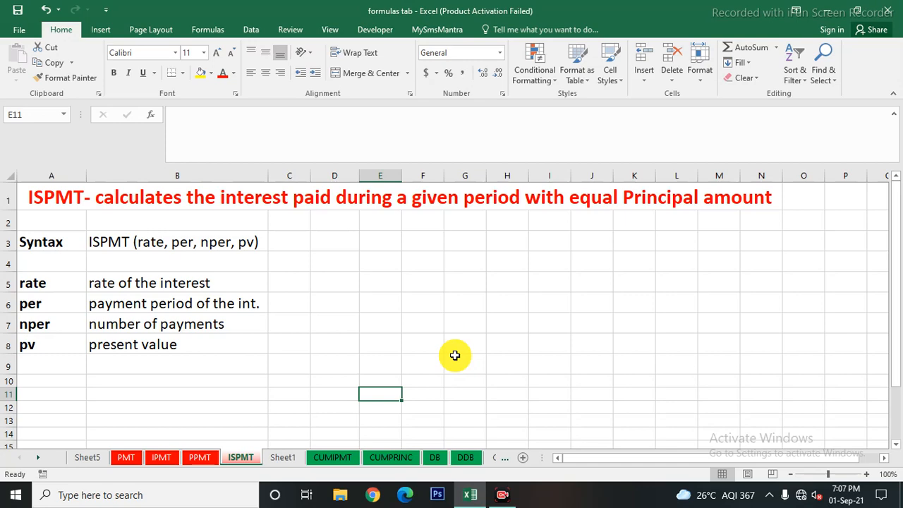
pyautogui.click(161, 457)
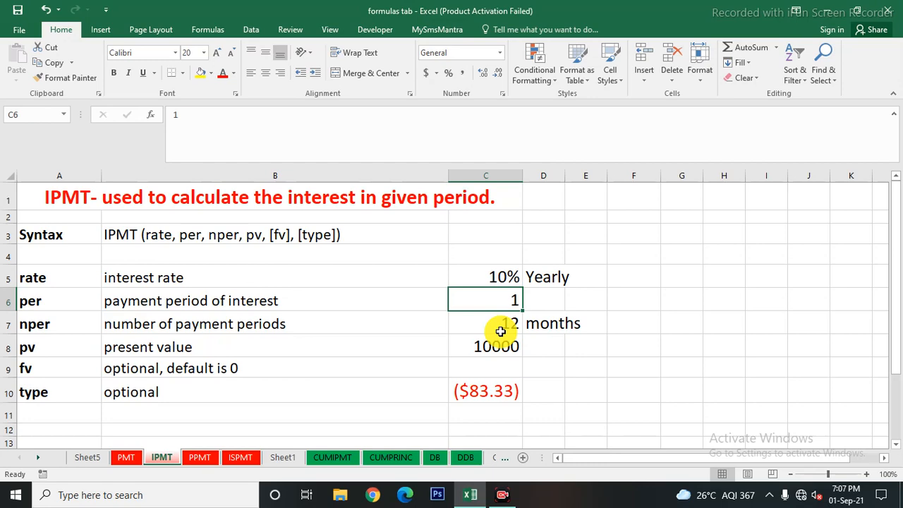
pyautogui.click(200, 457)
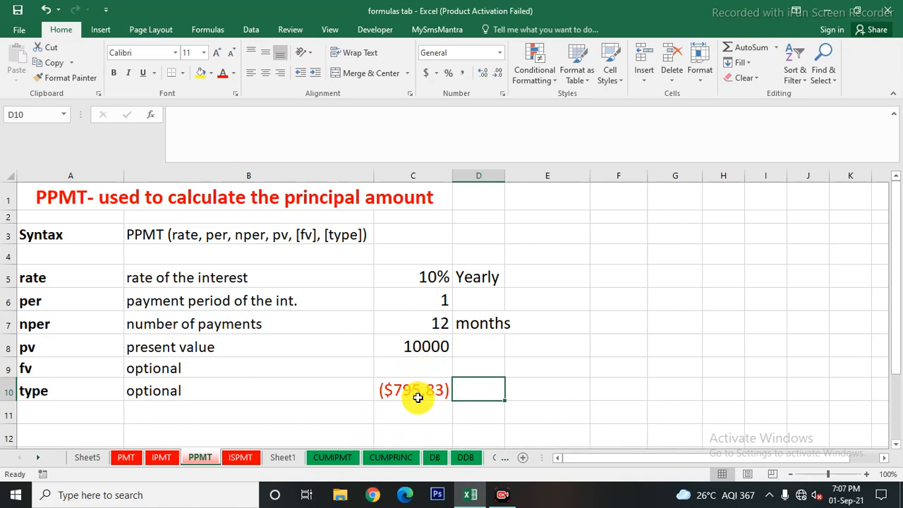
pyautogui.click(240, 458)
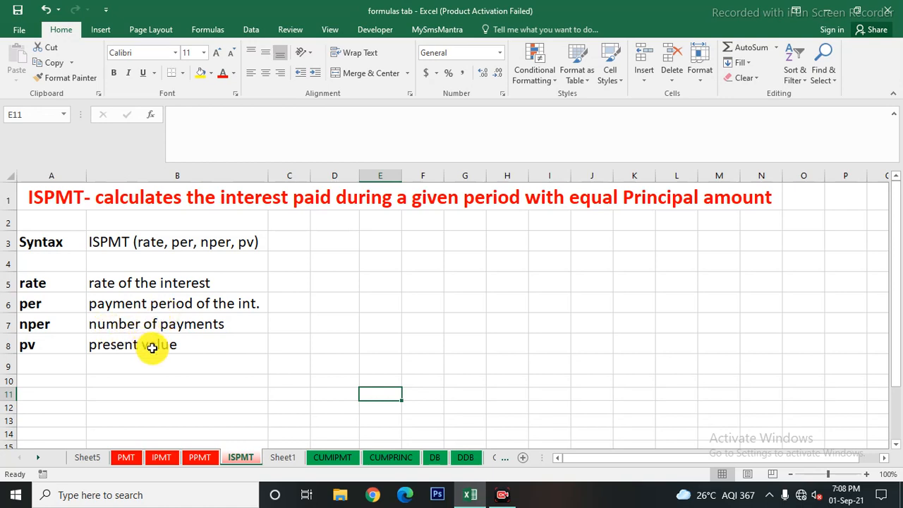
# Enter an interest rate of 10% in D5 of the ISPMT sheet
pyautogui.click(326, 280)
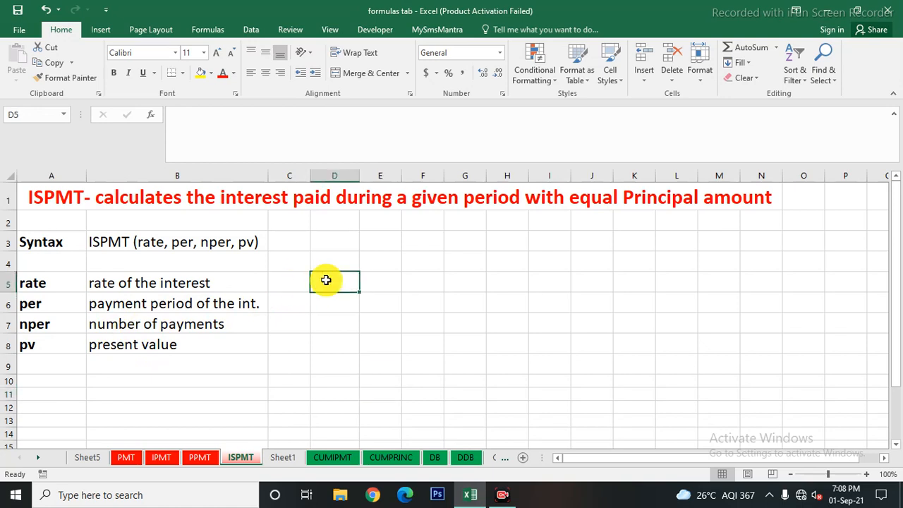
pyautogui.write('10')
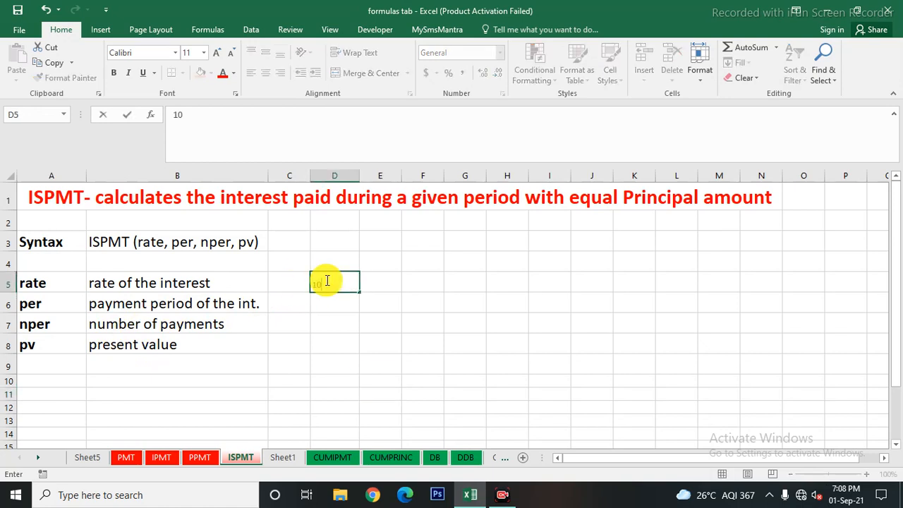
pyautogui.write('%')
pyautogui.press('Return')
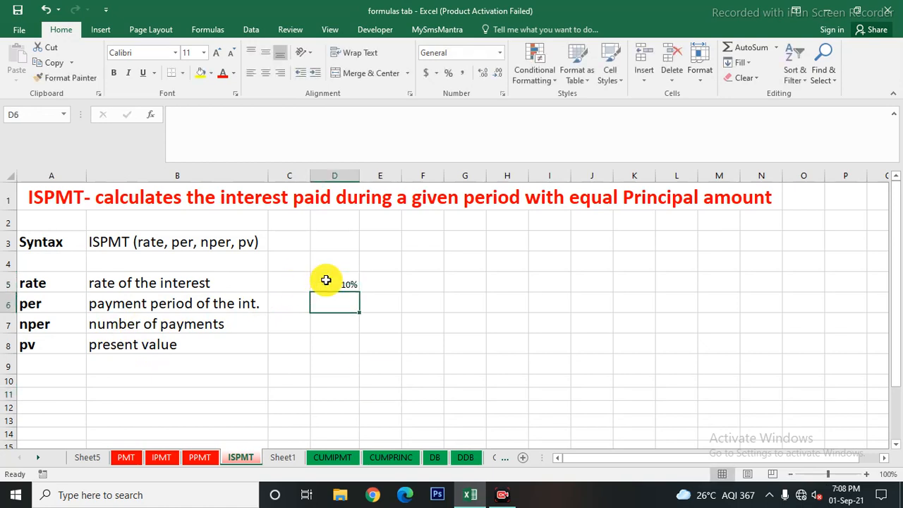
# Enter payment period 1 in D6 and 6 as the number of payments in D7
pyautogui.write('1')
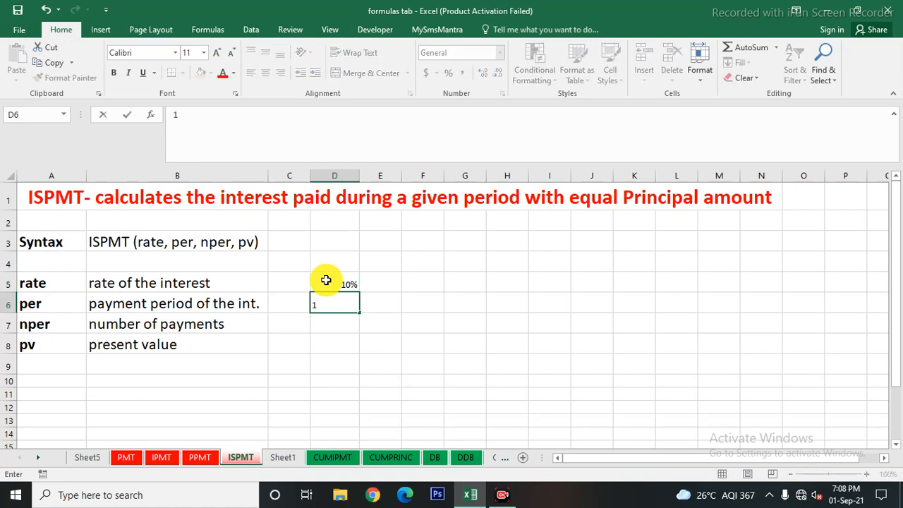
pyautogui.press('Return')
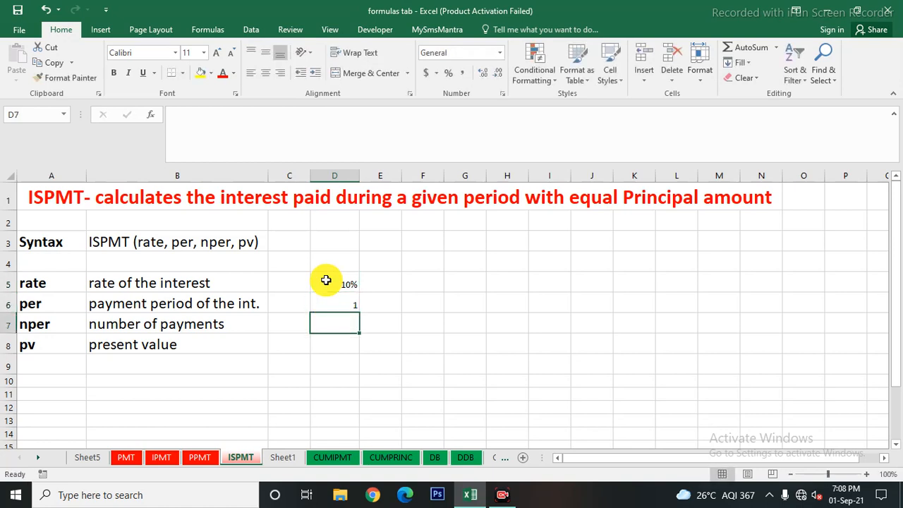
pyautogui.write('6')
pyautogui.press('Return')
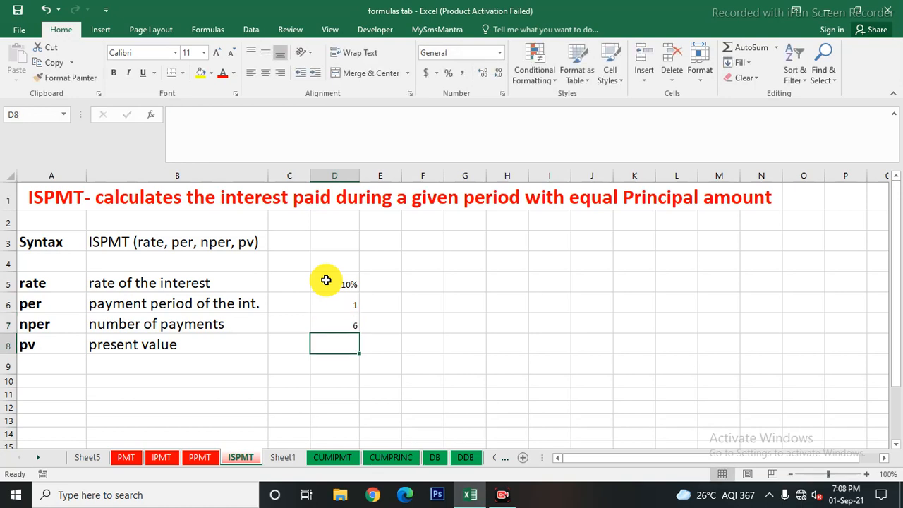
# Label the number of payments in E7 and the interest rate in E5 as Yearly
pyautogui.press('Up')
pyautogui.press('Right')
pyautogui.write('Ye')
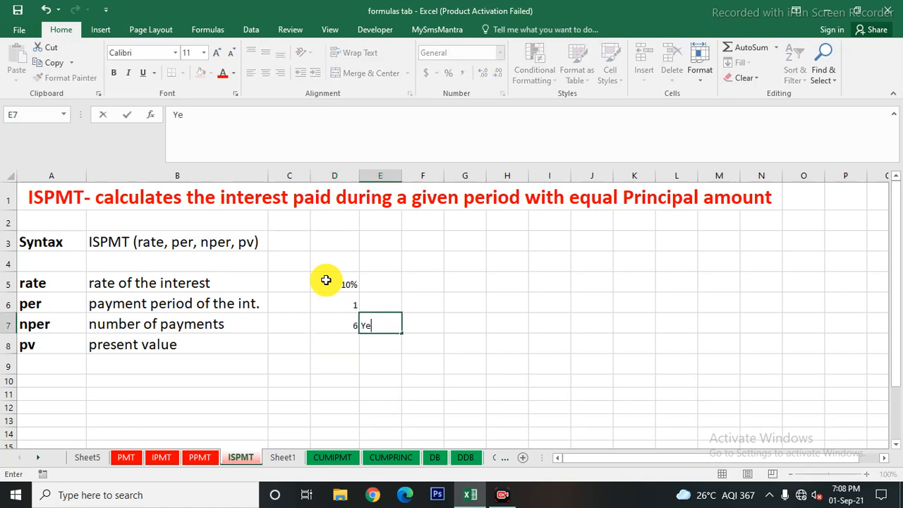
pyautogui.write('arly')
pyautogui.press('Return')
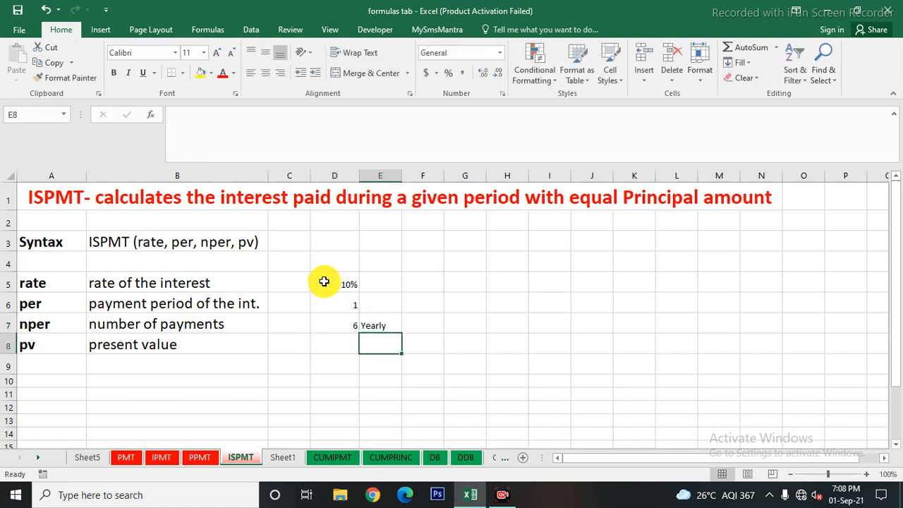
pyautogui.click(372, 280)
pyautogui.write('Yeal')
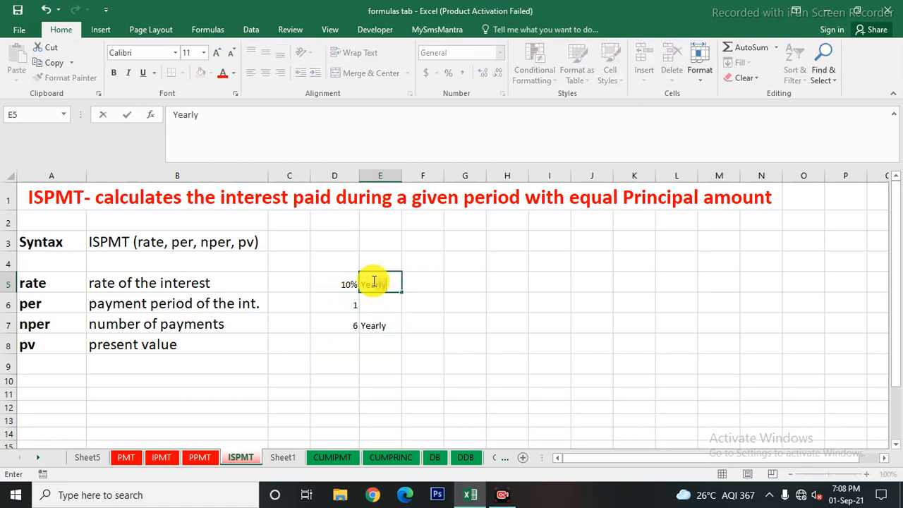
pyautogui.write('lylr')
pyautogui.press('Return')
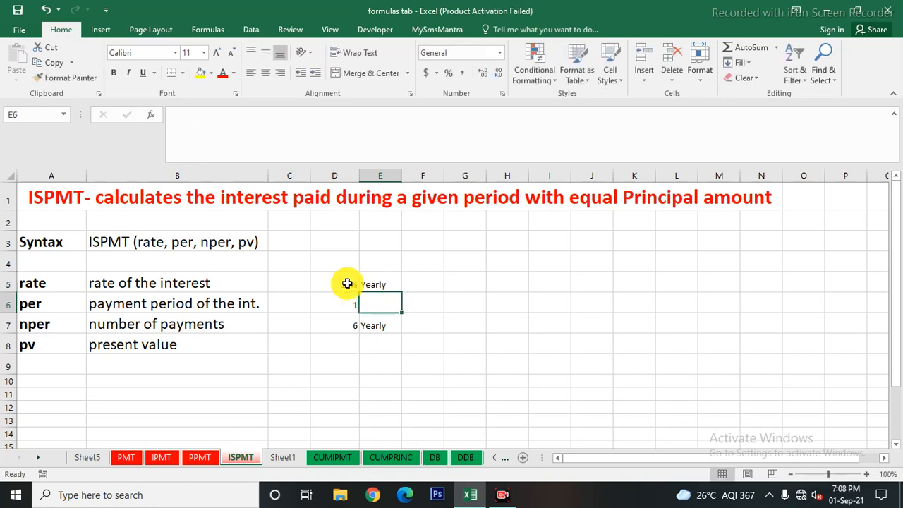
# Enter a present value of 6000 in D8
pyautogui.click(339, 344)
pyautogui.write('60000')
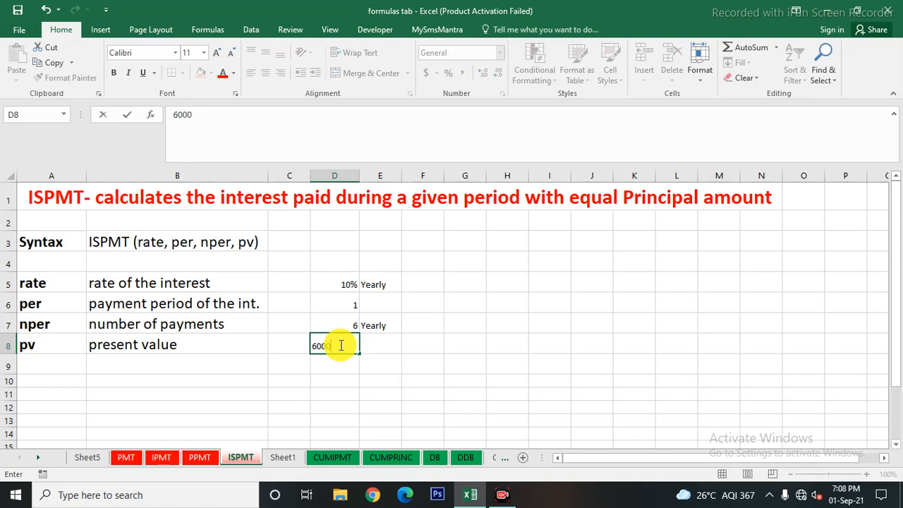
pyautogui.press('Return')
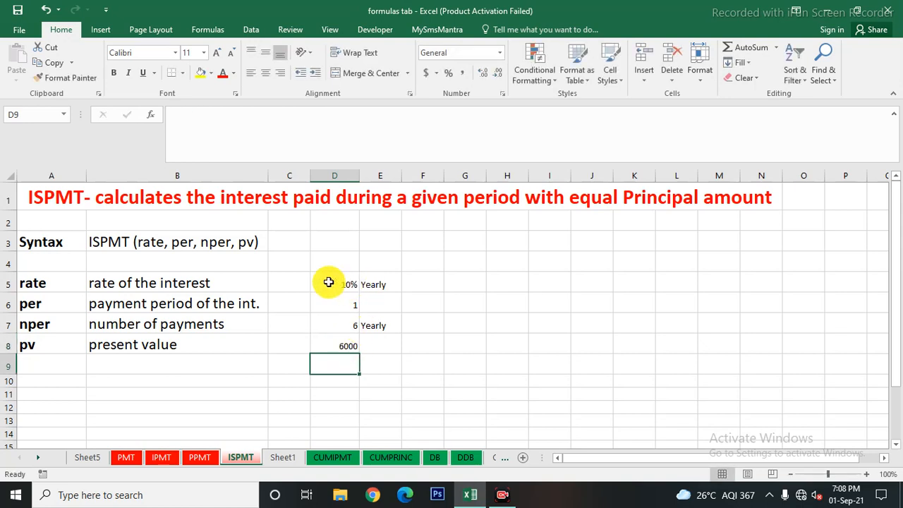
# Enlarge the font of the loan values and their labels in D5:E9
pyautogui.moveTo(326, 280); pyautogui.dragTo(391, 369)
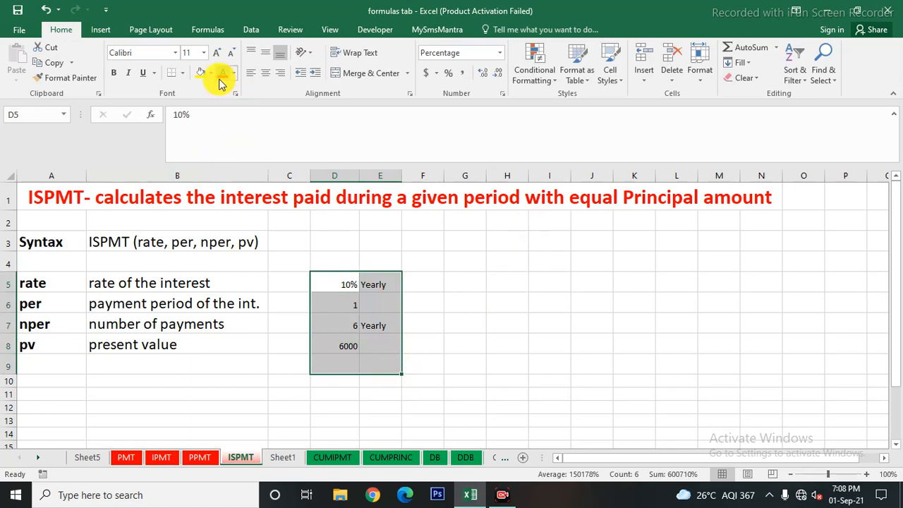
pyautogui.click(216, 53)
pyautogui.click(216, 53)
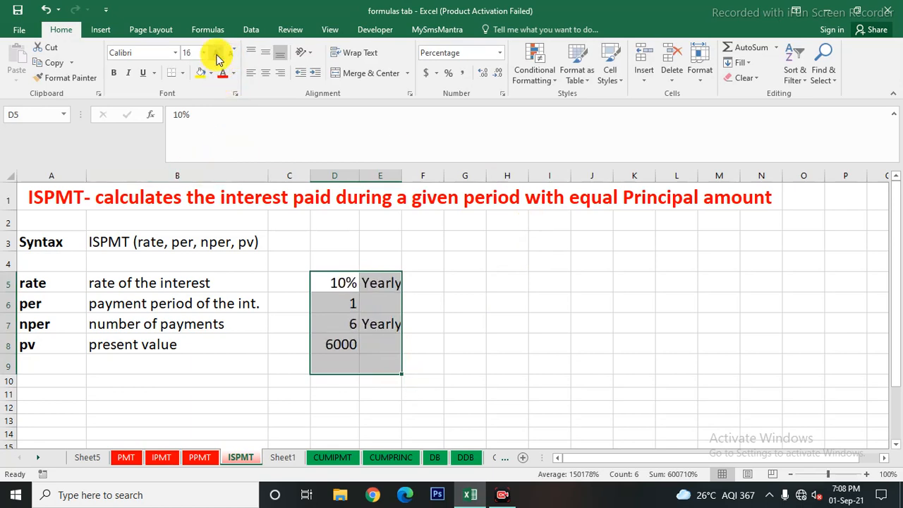
pyautogui.click(216, 52)
pyautogui.click(498, 301)
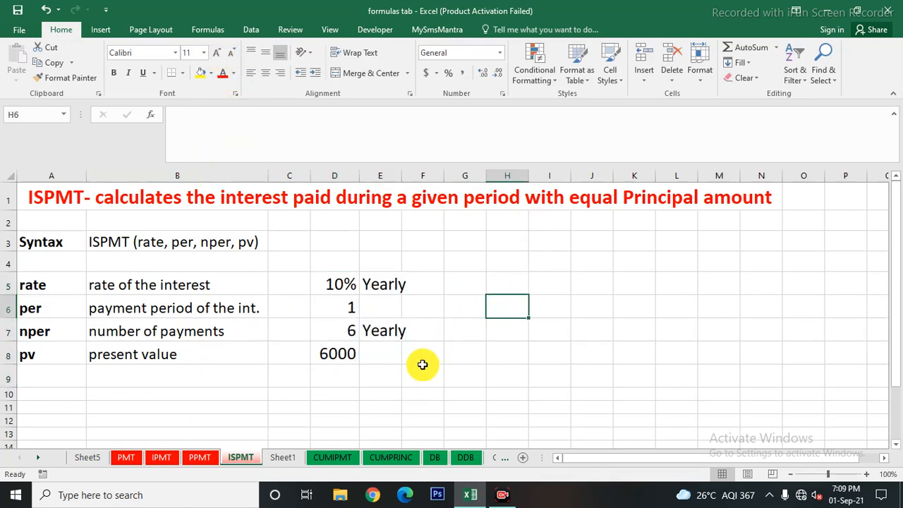
# Start a schedule table in row 10 with the headings Year in A10 and Principal in B10
pyautogui.scroll(-1, 422, 364)
pyautogui.click(58, 325)
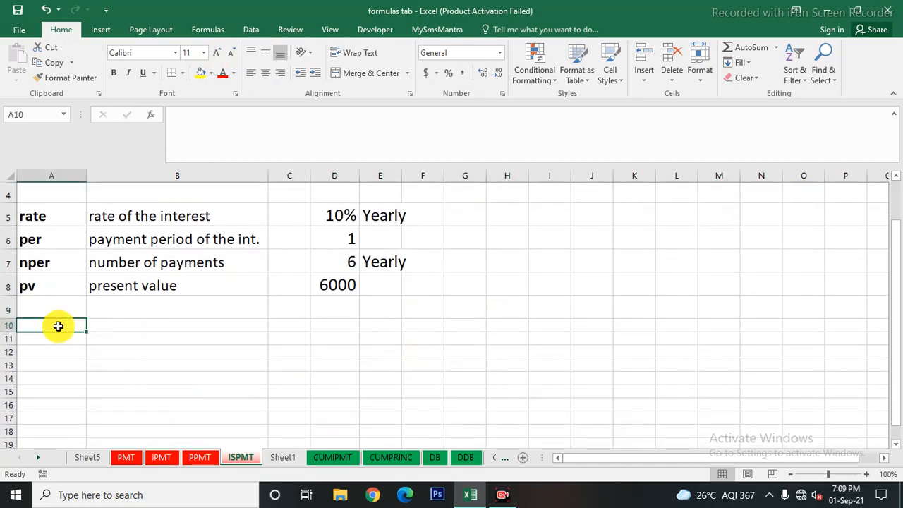
pyautogui.write('Year')
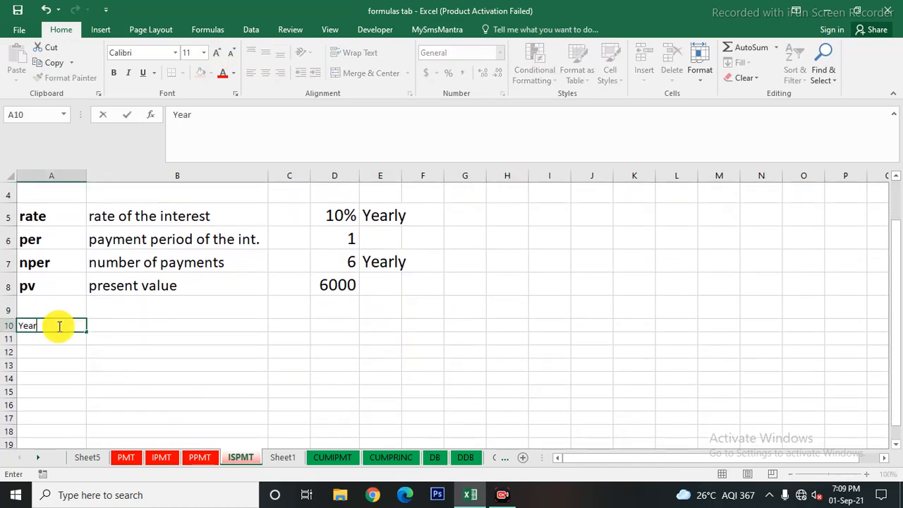
pyautogui.press('Return')
pyautogui.click(58, 326)
pyautogui.press('Tab')
pyautogui.write('P')
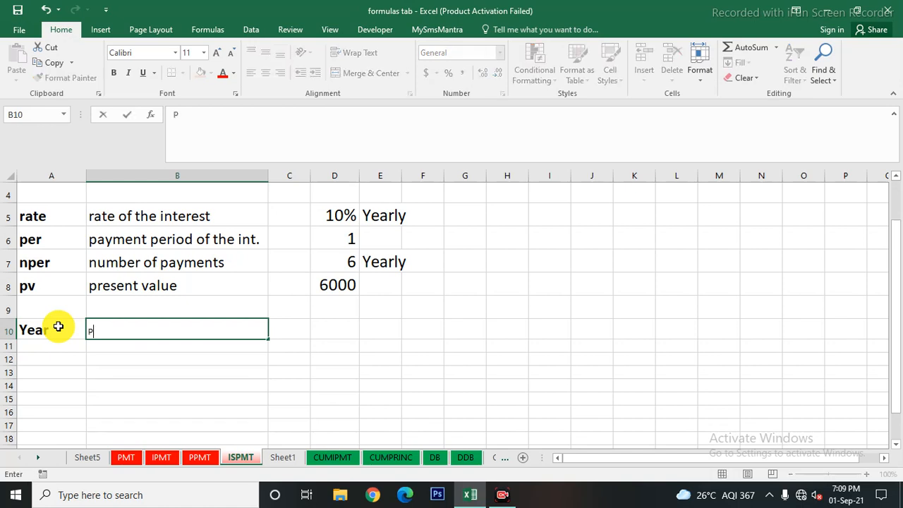
pyautogui.write('rincipal')
pyautogui.press('Return')
pyautogui.press('Up')
# Add the heading Interest in C10
pyautogui.press('Right')
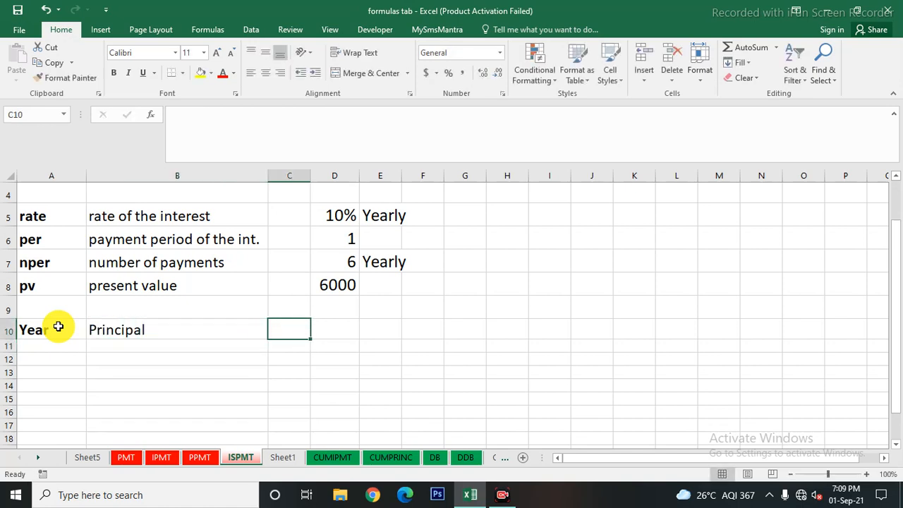
pyautogui.write('Inter')
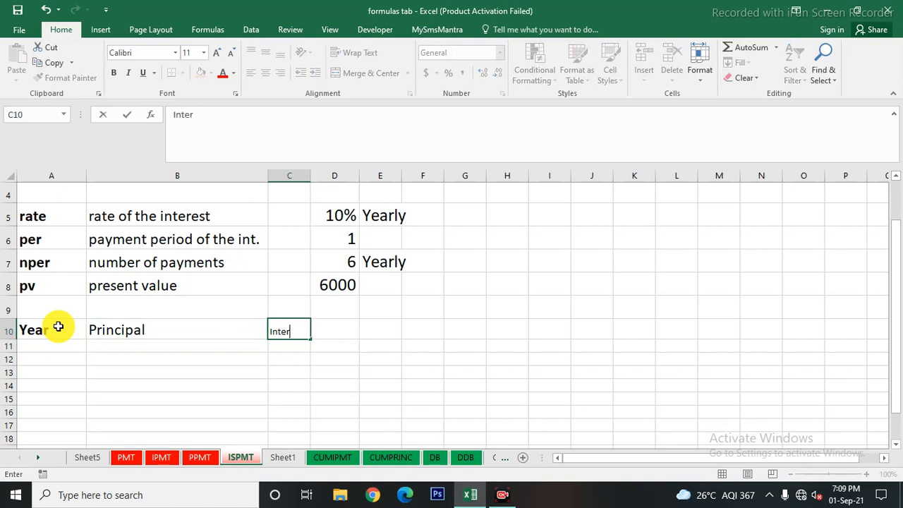
pyautogui.write('est')
pyautogui.press('Return')
pyautogui.press('Up')
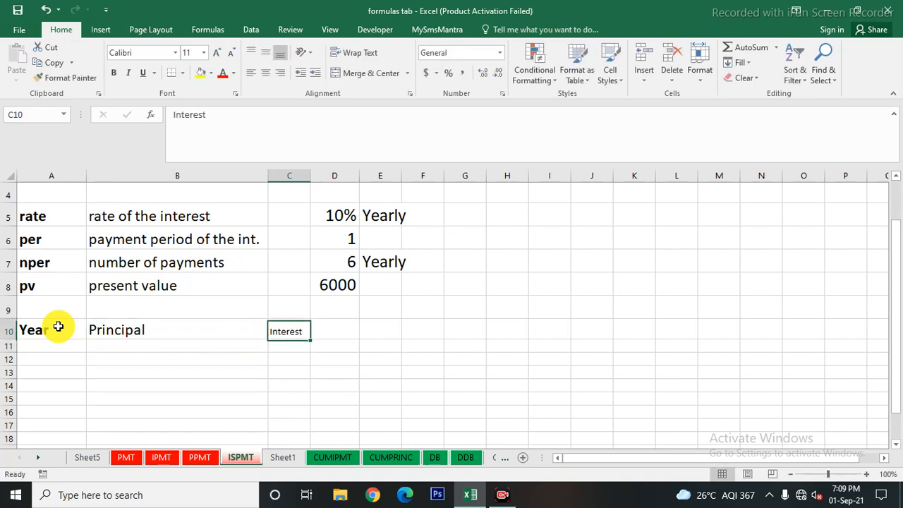
# Add the headings Total amount in D10 and Balnce in E10
pyautogui.press('Right')
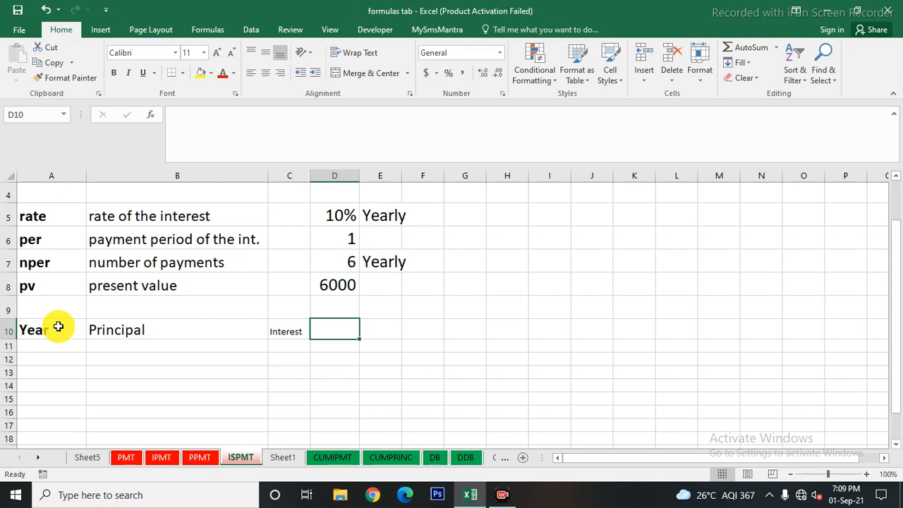
pyautogui.write('Toatk')
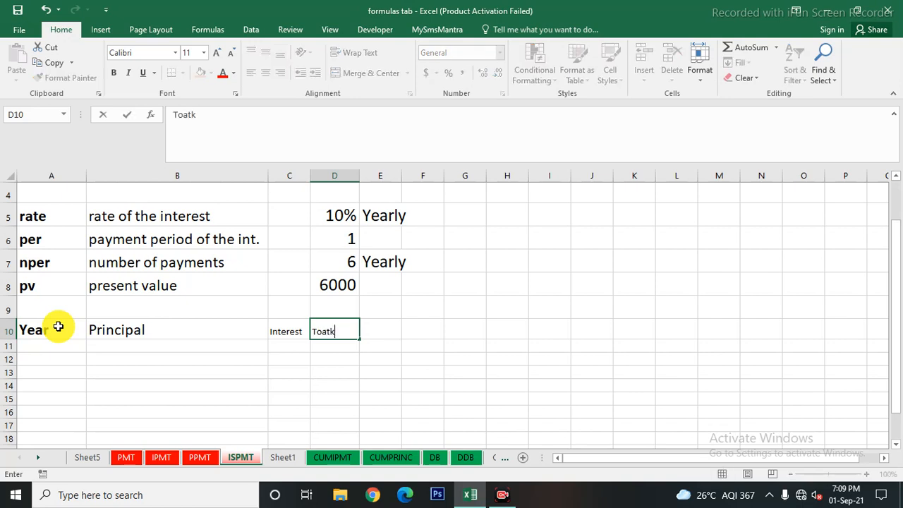
pyautogui.press('BackSpace')
pyautogui.press('BackSpace')
pyautogui.press('BackSpace')
pyautogui.press('BackSpace')
pyautogui.write('otal amount')
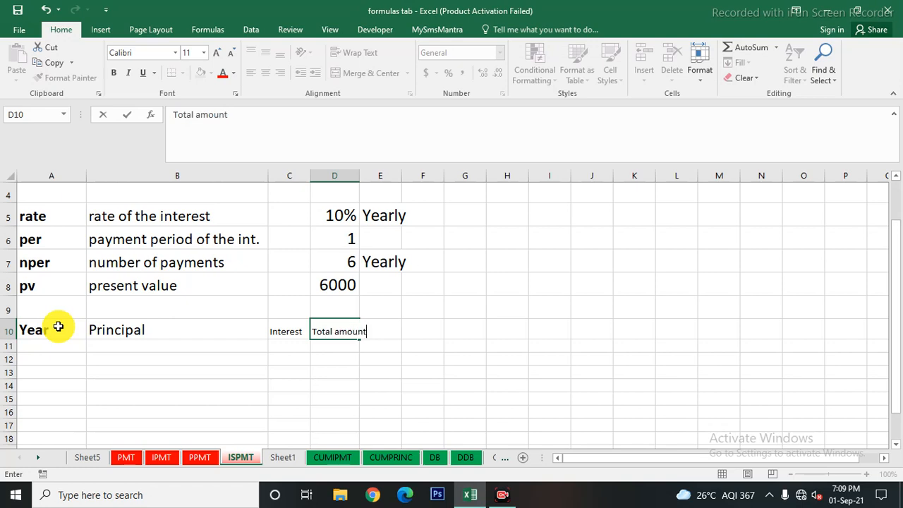
pyautogui.press('Return')
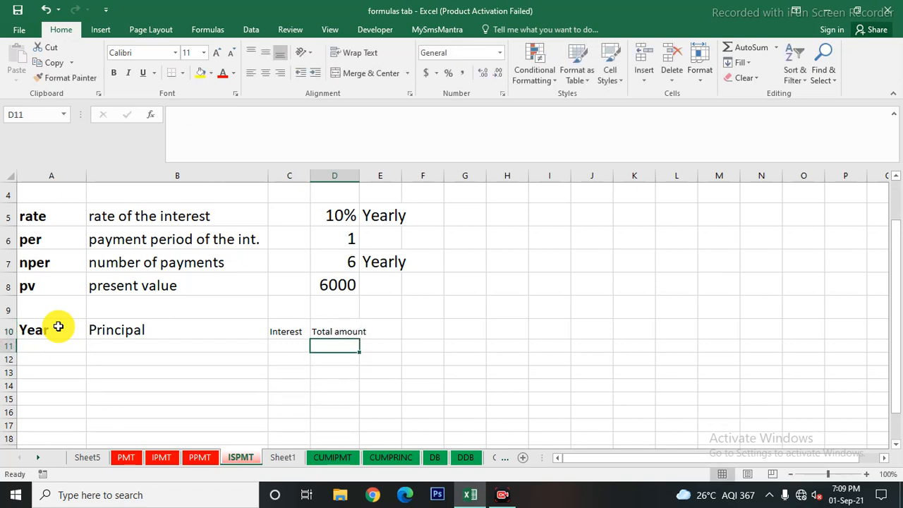
pyautogui.press('Up')
pyautogui.press('Right')
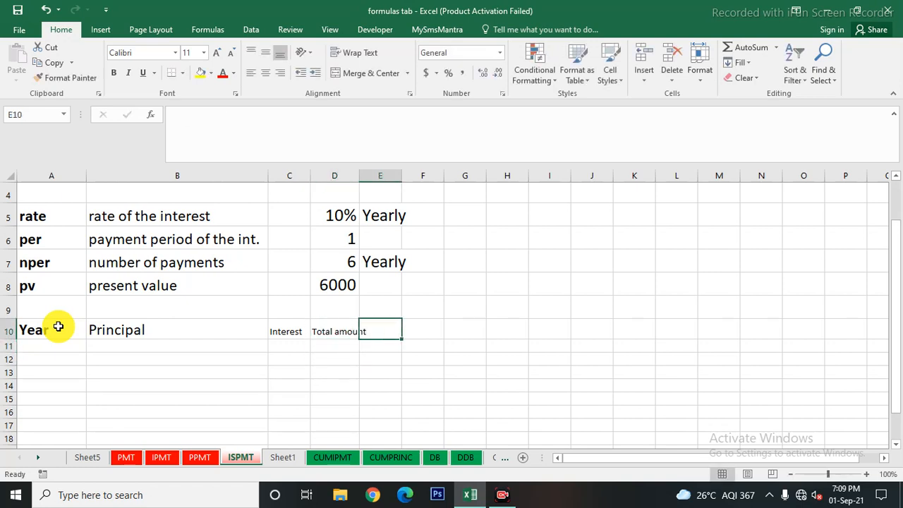
pyautogui.write('Bal')
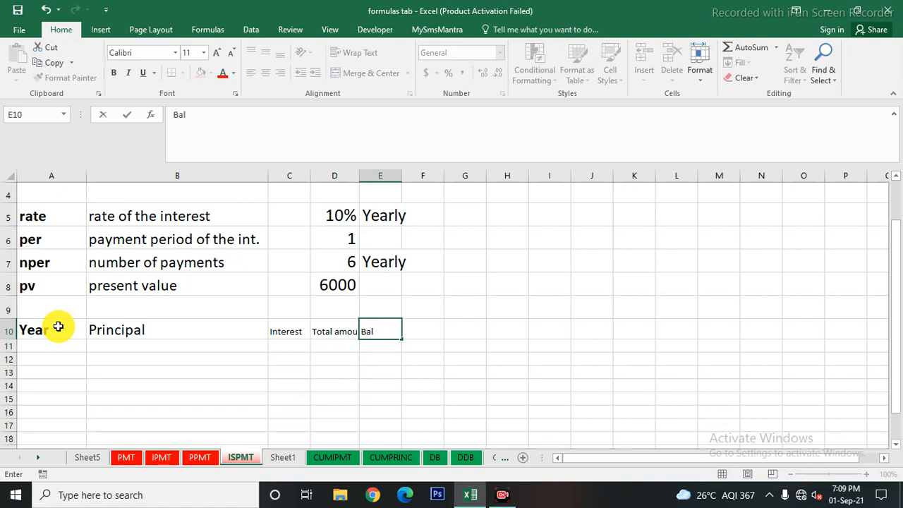
pyautogui.write('nce')
pyautogui.press('Return')
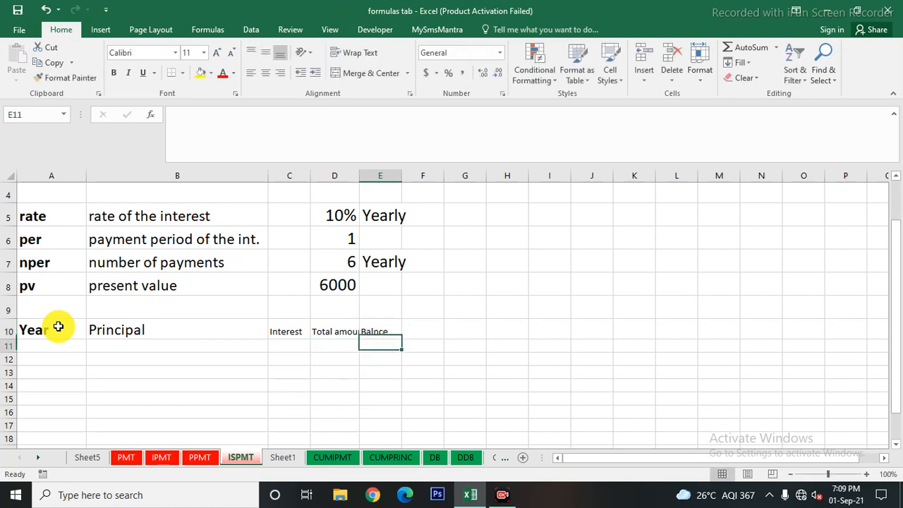
# Enlarge the font of the schedule's heading row A10:F10
pyautogui.moveTo(19, 329); pyautogui.dragTo(425, 333)
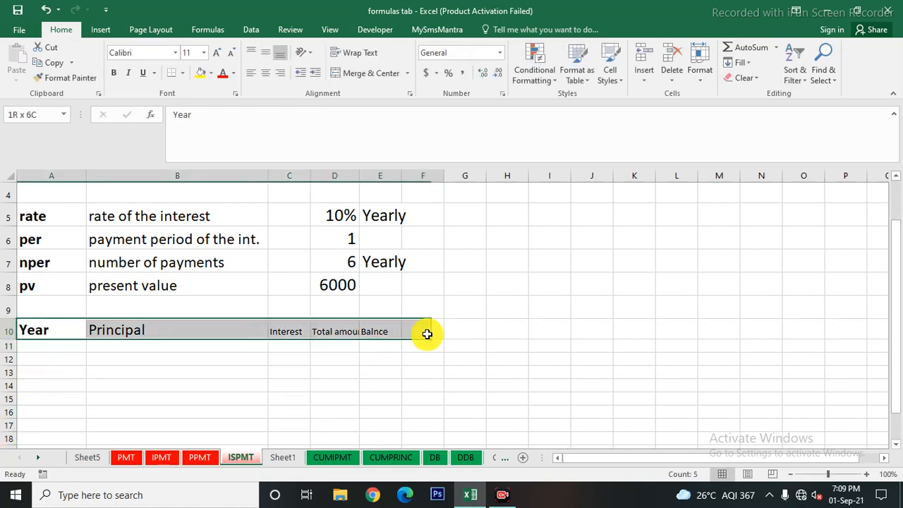
pyautogui.click(219, 53)
pyautogui.click(219, 53)
pyautogui.click(219, 53)
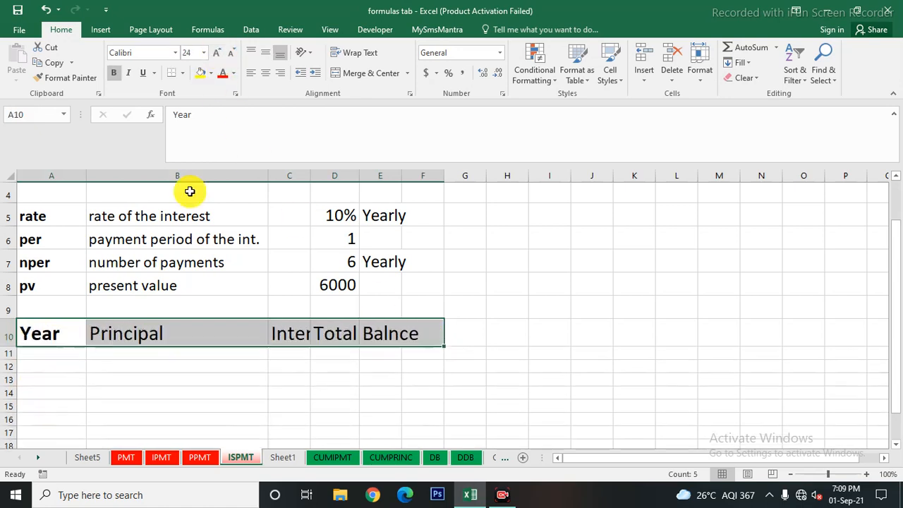
# Fill the Year column with 0 through 6 in A11:A17
pyautogui.click(45, 350)
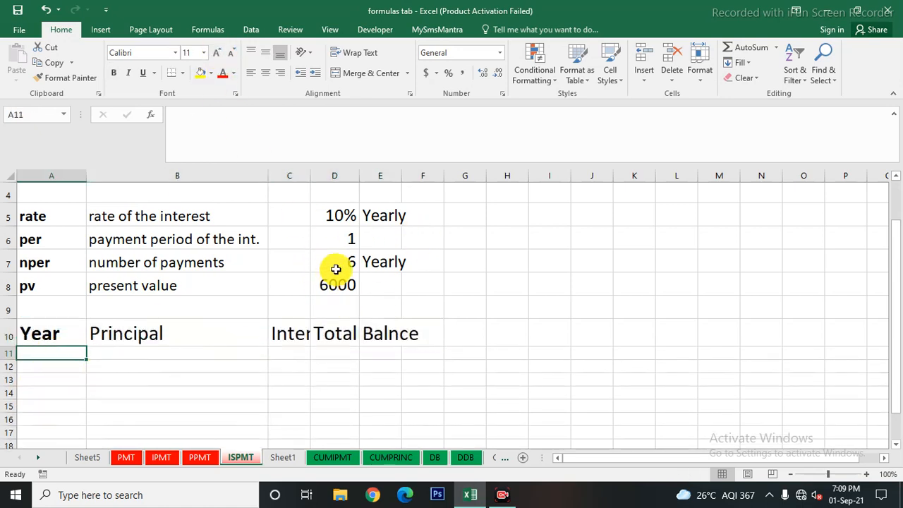
pyautogui.write('0')
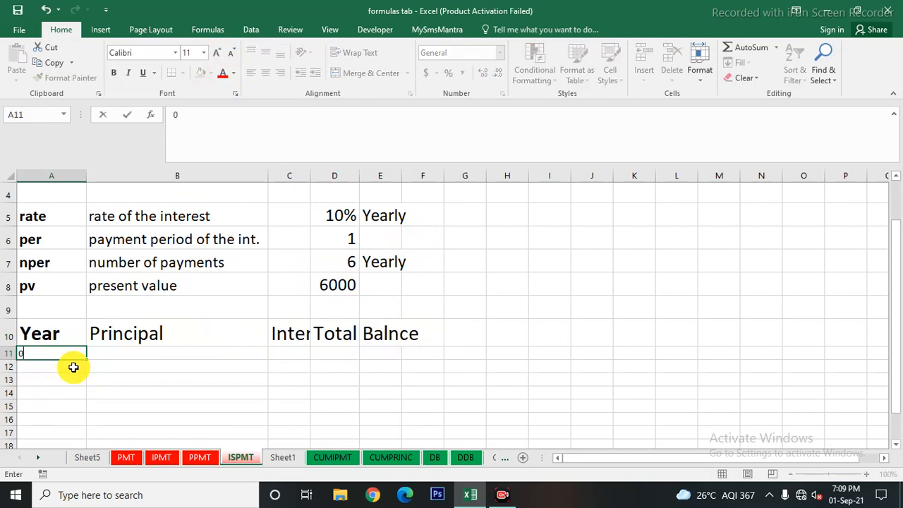
pyautogui.press('Return')
pyautogui.write('1')
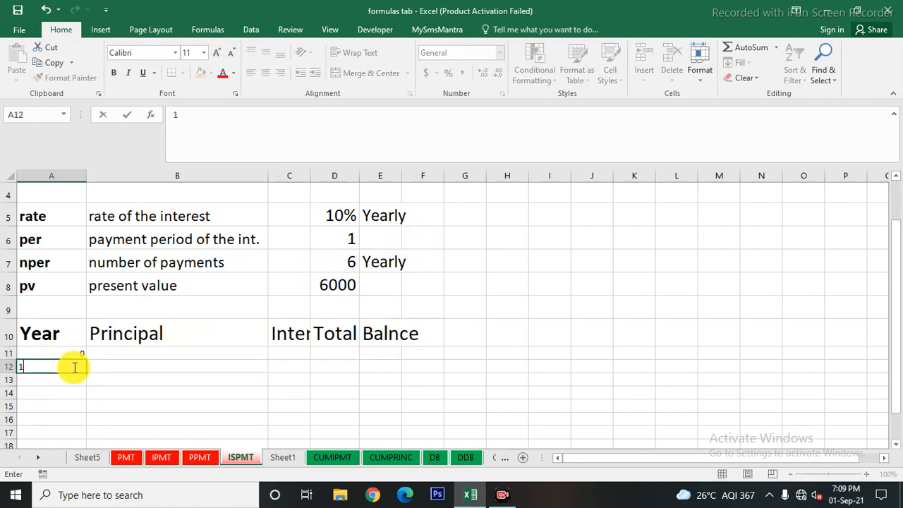
pyautogui.press('Return')
pyautogui.write('2')
pyautogui.press('Return')
pyautogui.write('3')
pyautogui.press('Return')
pyautogui.write('4')
pyautogui.press('Return')
pyautogui.write('5')
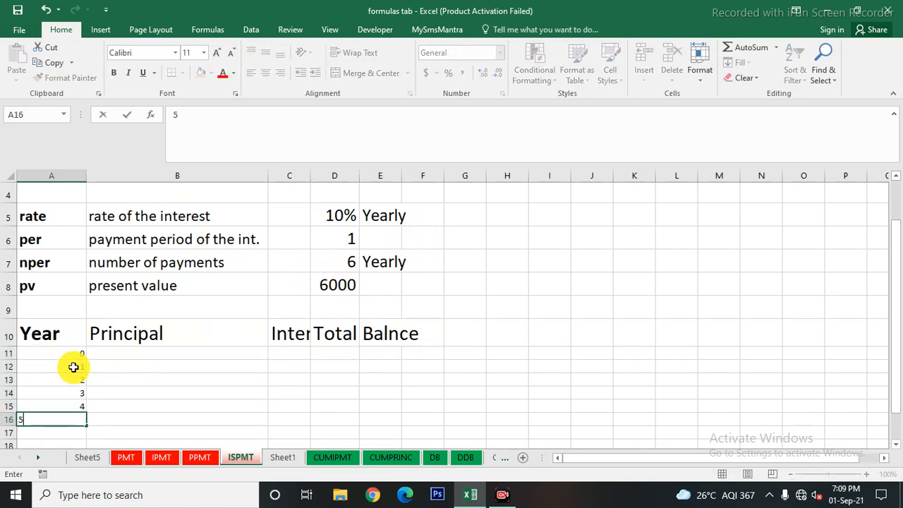
pyautogui.press('Return')
pyautogui.write('6')
pyautogui.press('Tab')
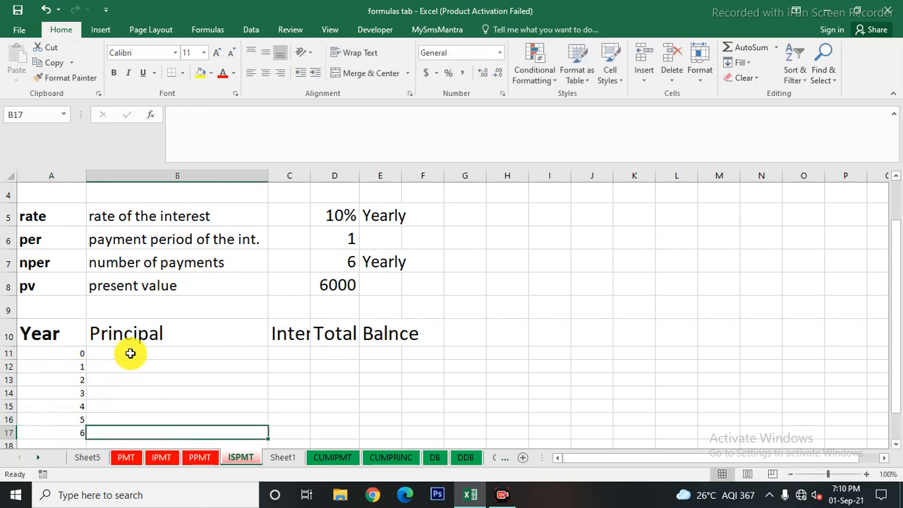
pyautogui.click(131, 352)
pyautogui.write('10000')
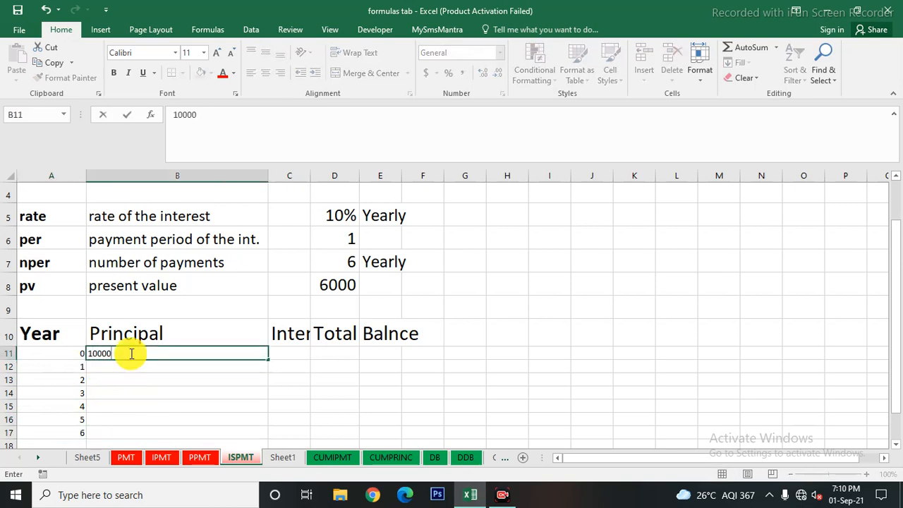
pyautogui.press('Return')
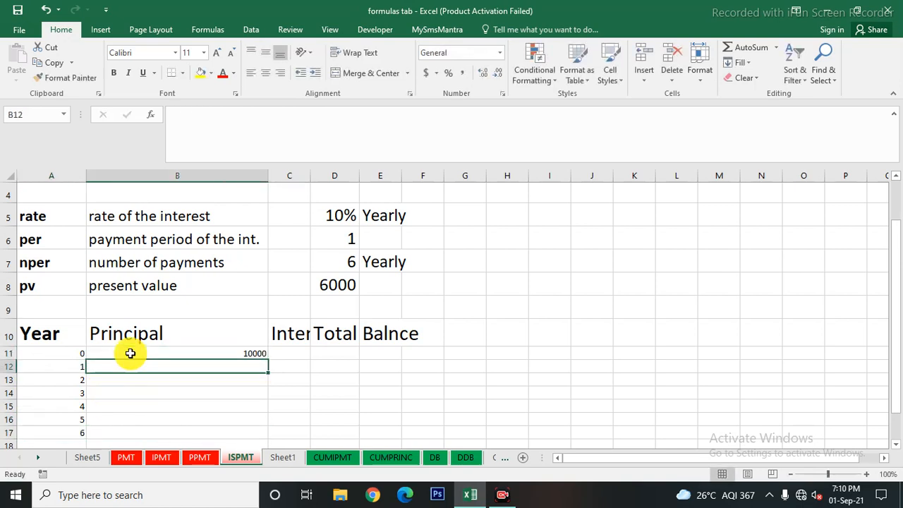
# Enter a principal of 1000 in B11 and copy it down through B17 for every year
pyautogui.click(131, 352)
pyautogui.write('1000')
pyautogui.press('Return')
pyautogui.click(131, 353)
pyautogui.hotkey('ctrl', 'c')
pyautogui.moveTo(171, 369); pyautogui.dragTo(165, 427)
pyautogui.hotkey('ctrl', 'v')
pyautogui.click(381, 393)
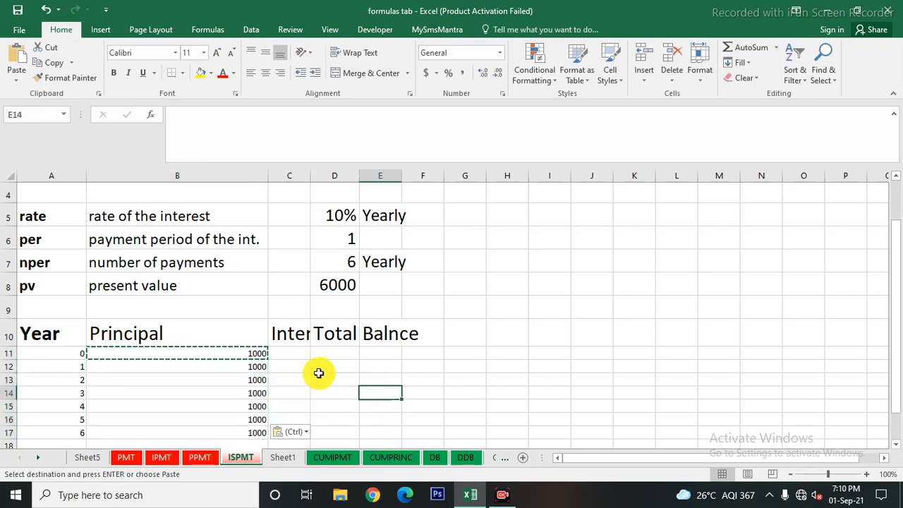
# Fit column C to its Interest heading and enlarge the font of A11:C17 to 16
pyautogui.doubleClick(310, 175)
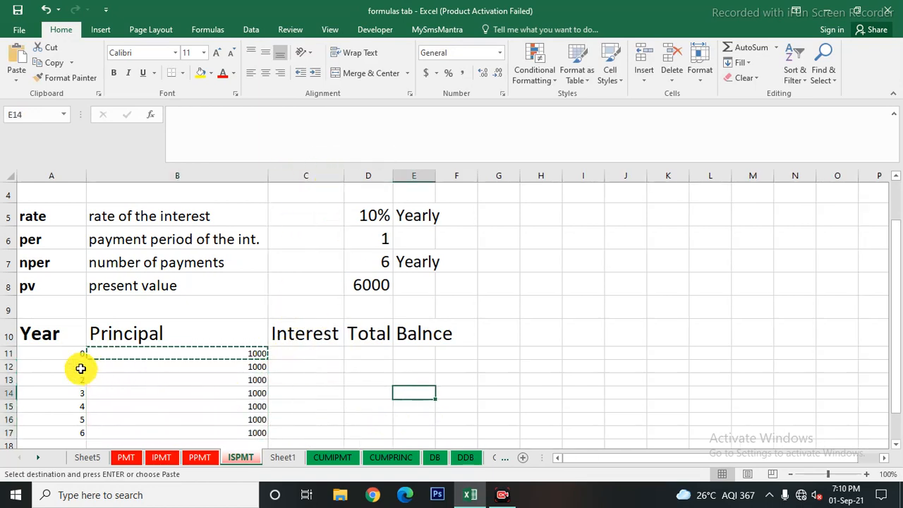
pyautogui.moveTo(60, 354); pyautogui.dragTo(318, 433)
pyautogui.click(217, 53)
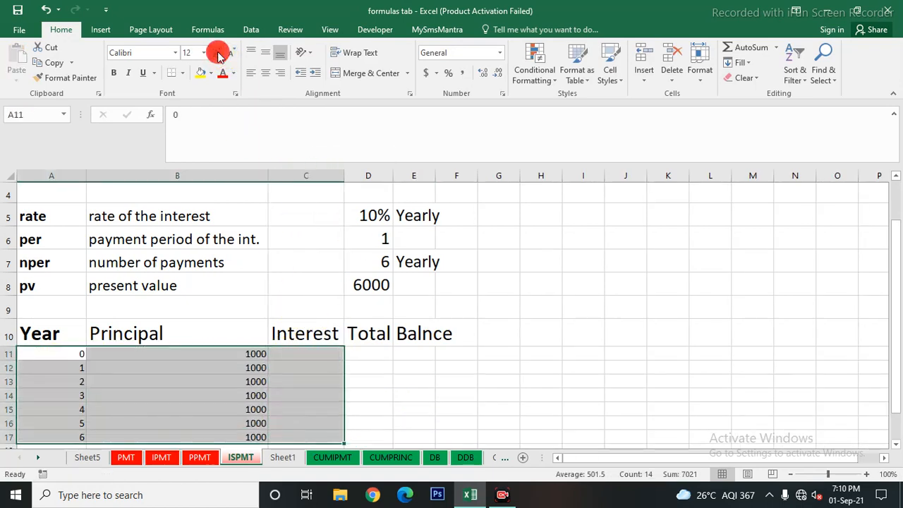
pyautogui.click(216, 53)
pyautogui.click(363, 369)
pyautogui.scroll(-2, 372, 369)
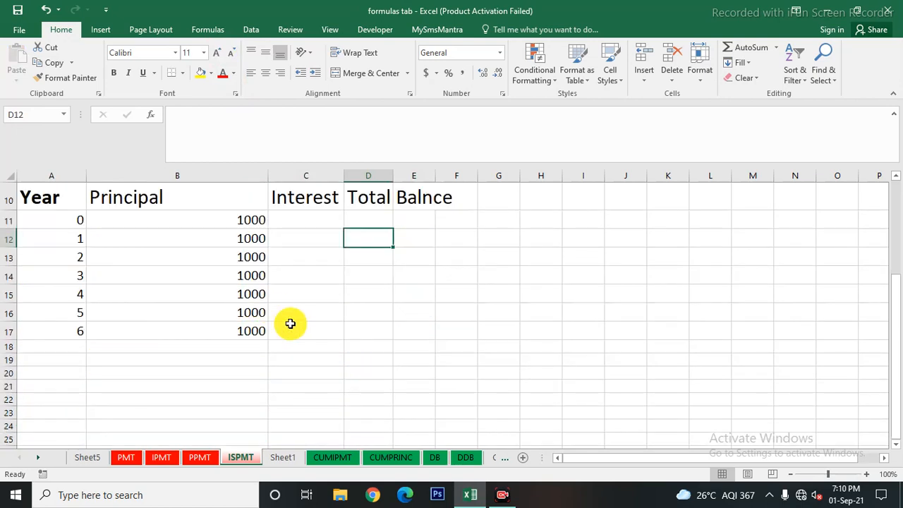
# Widen columns D and E so that the full Total amount heading fits in D10
pyautogui.click(324, 223)
pyautogui.moveTo(394, 175); pyautogui.dragTo(576, 174)
pyautogui.click(403, 219)
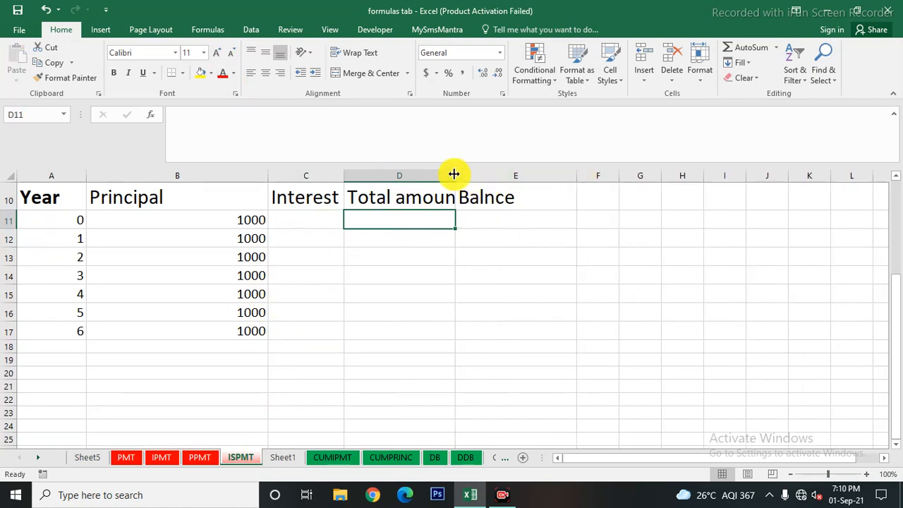
pyautogui.moveTo(454, 175); pyautogui.dragTo(496, 175)
# Replace the heading in E10 with "balance after reducing principal amount"
pyautogui.click(501, 197)
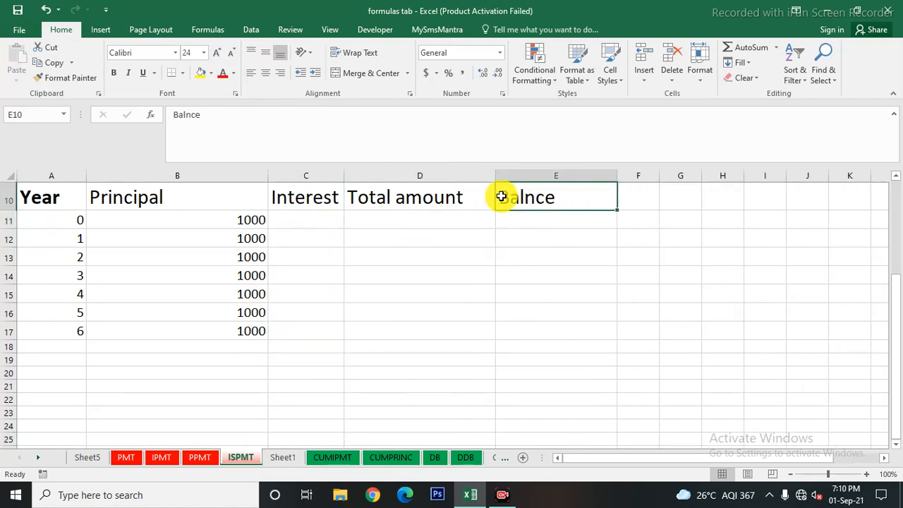
pyautogui.write('balance')
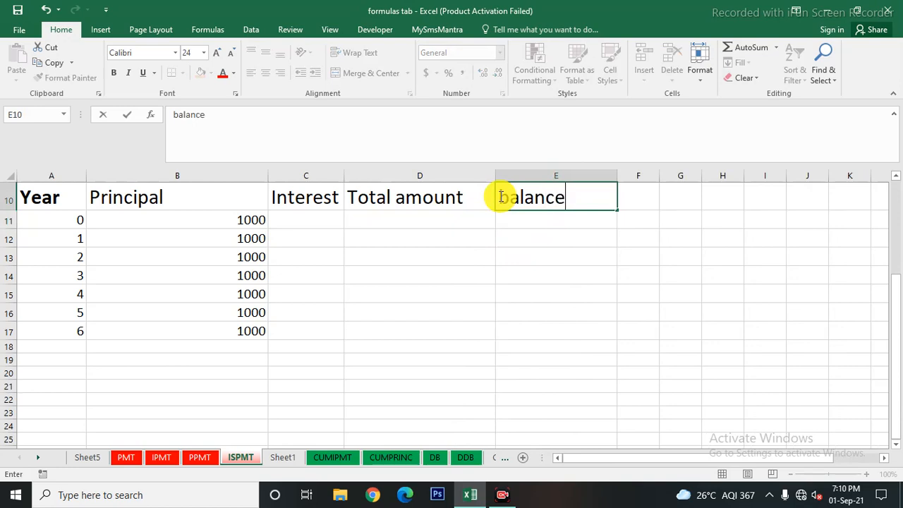
pyautogui.write(' after')
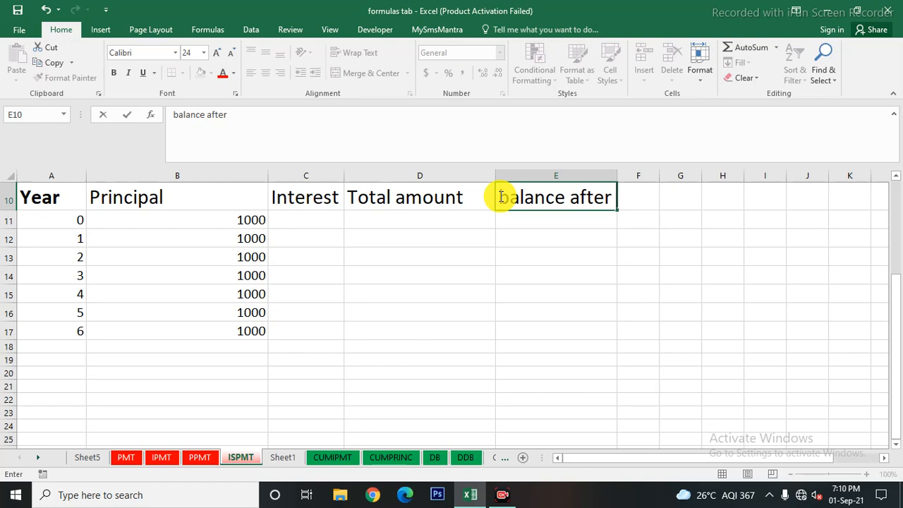
pyautogui.write('reducin')
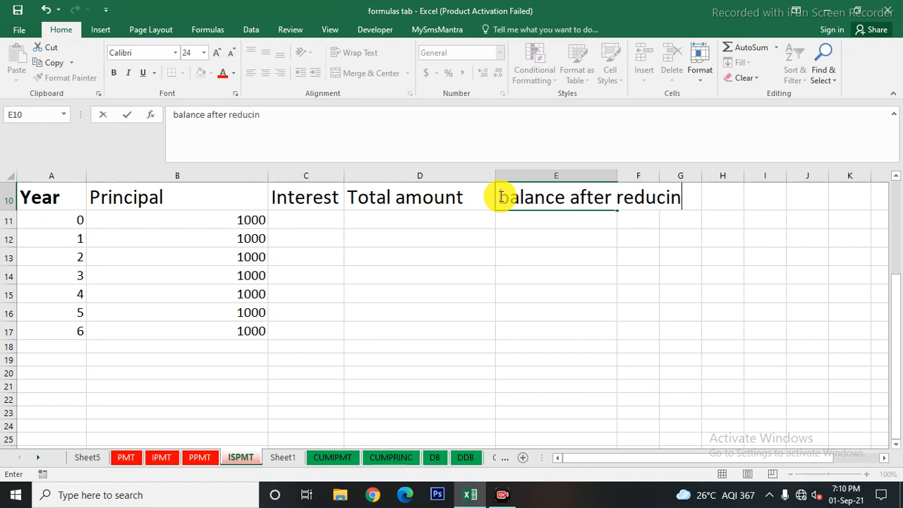
pyautogui.write('g princip')
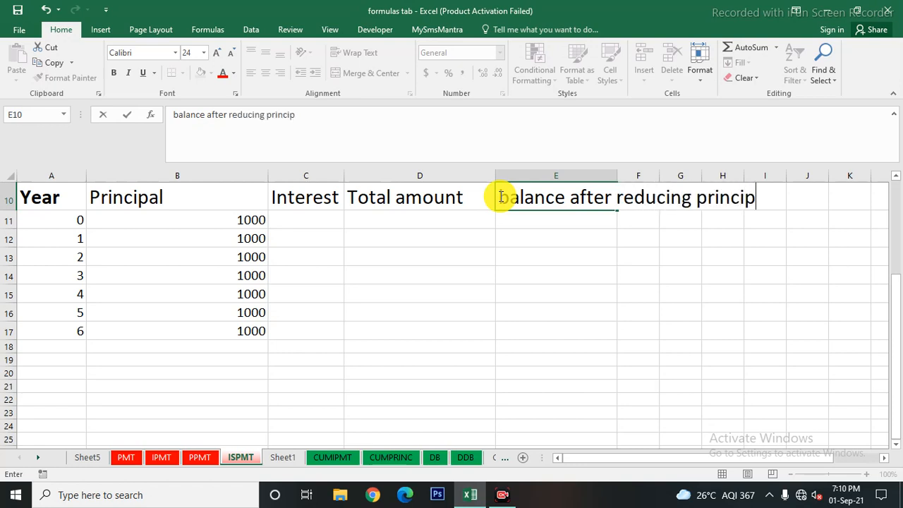
pyautogui.write('al amount')
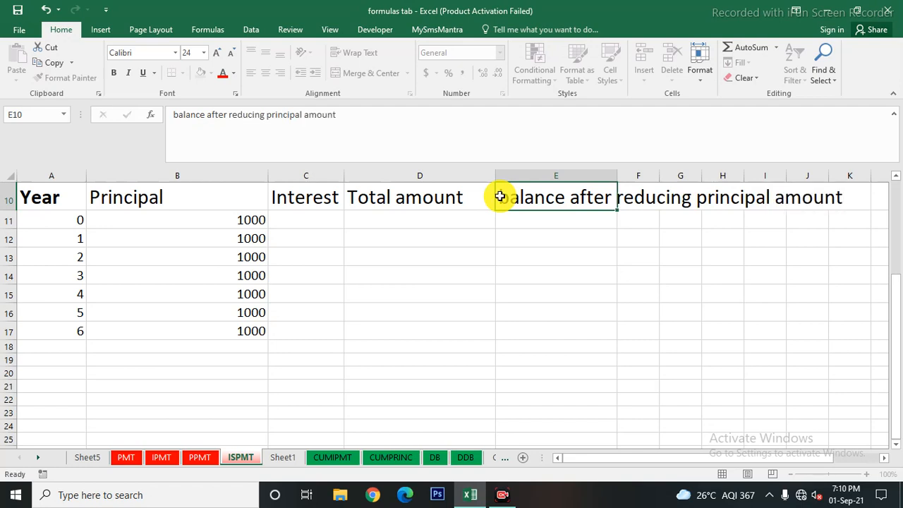
pyautogui.press('Return')
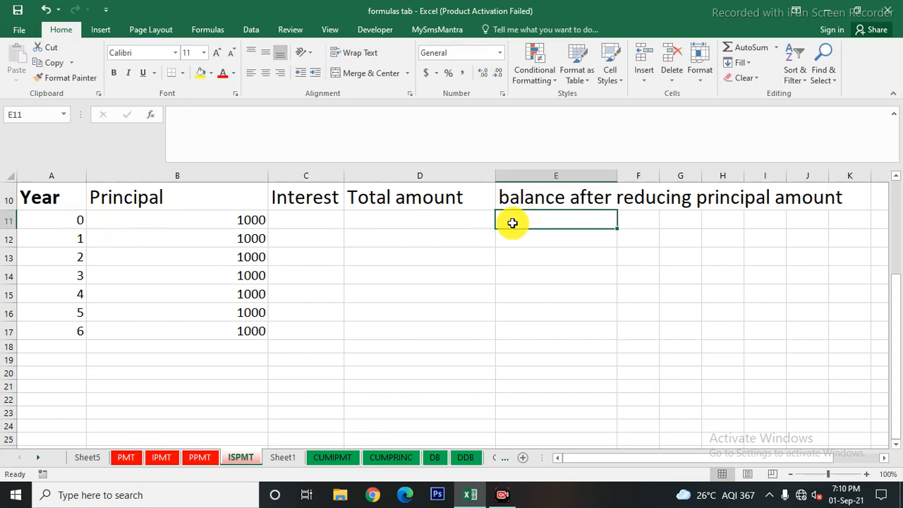
# Enter the yearly balances 6000, 5000, 4000, 3000, 2000, 1000 and 0 in E11:E17
pyautogui.write('6000')
pyautogui.press('Return')
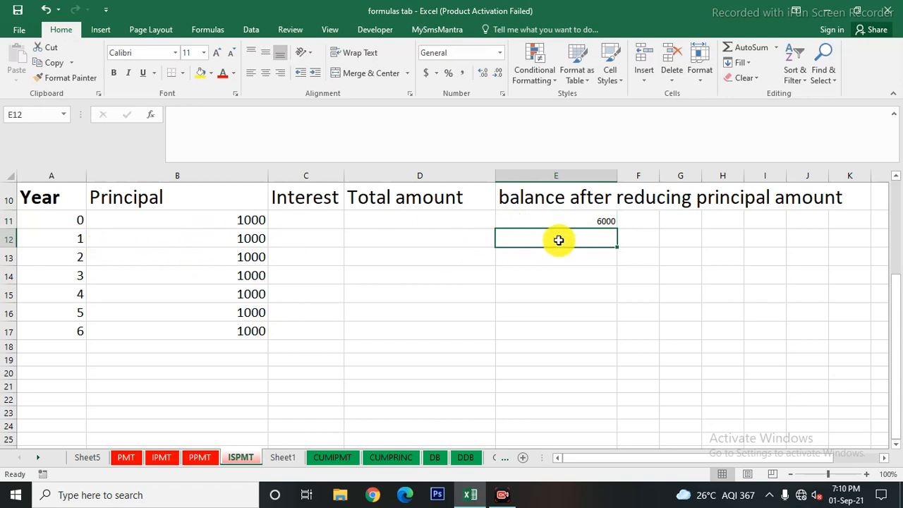
pyautogui.write('5000')
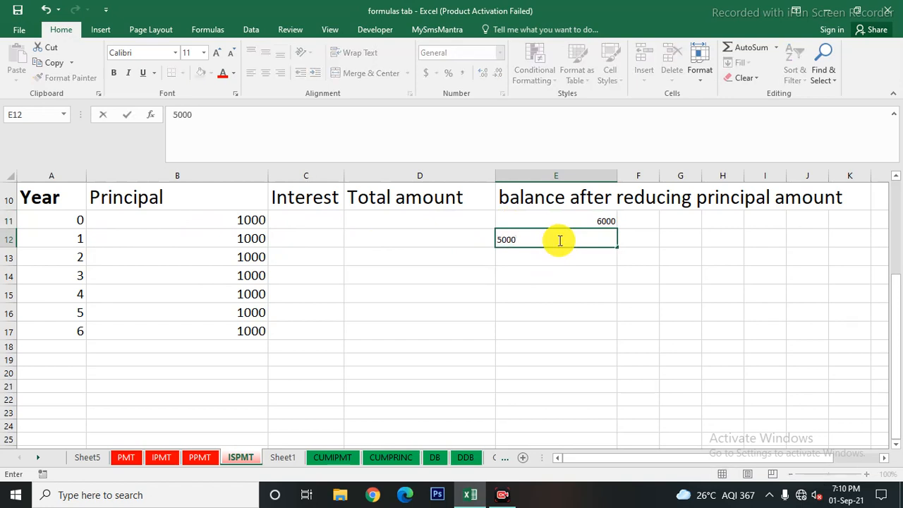
pyautogui.press('Return')
pyautogui.write('40000')
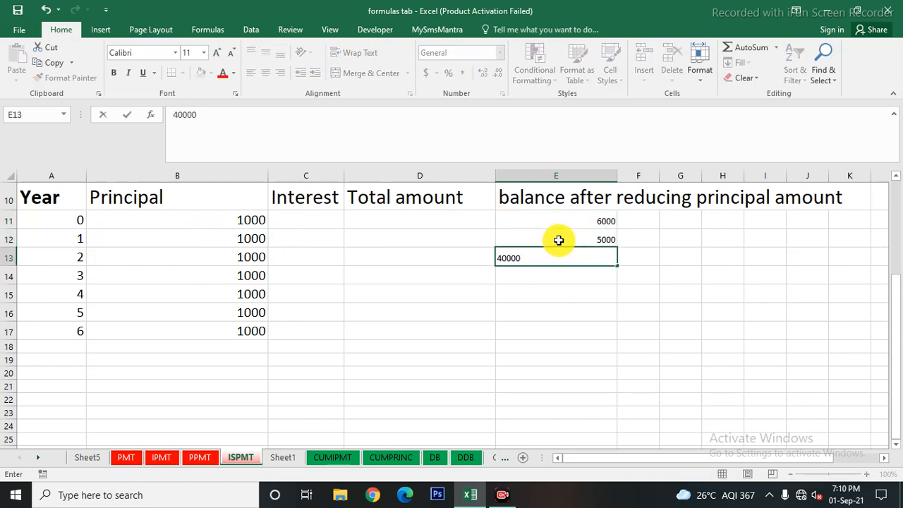
pyautogui.press('BackSpace')
pyautogui.press('Return')
pyautogui.write('3000')
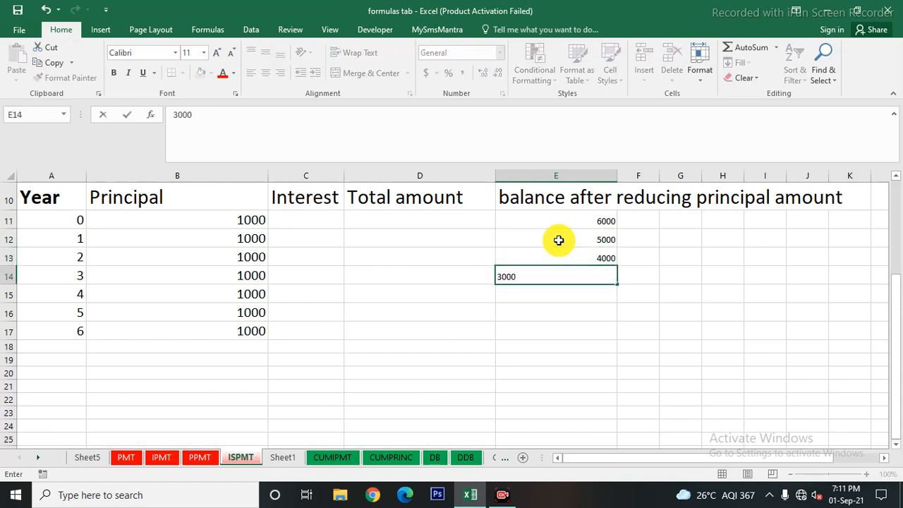
pyautogui.press('Return')
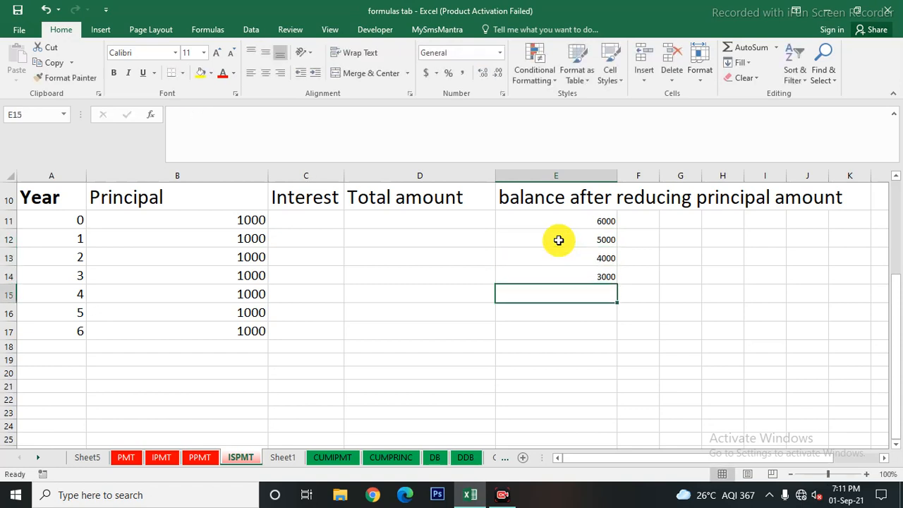
pyautogui.write('2000')
pyautogui.press('Return')
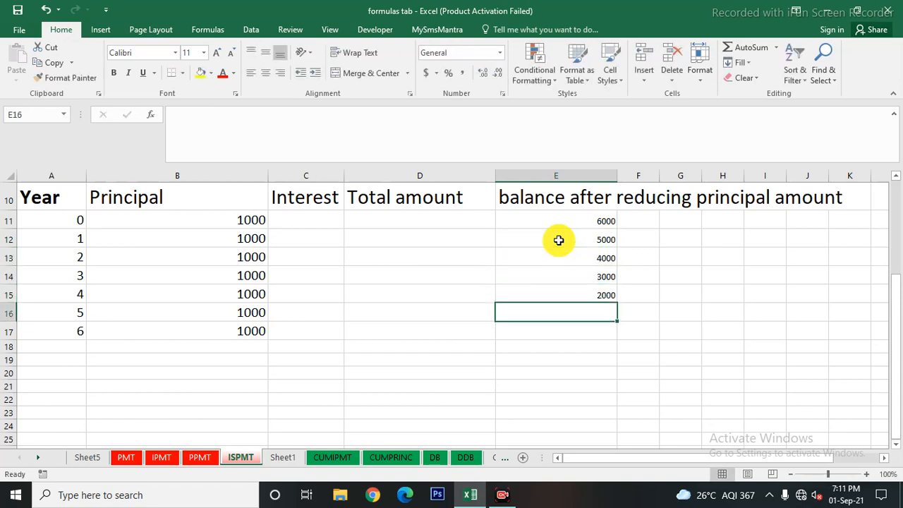
pyautogui.write('10000')
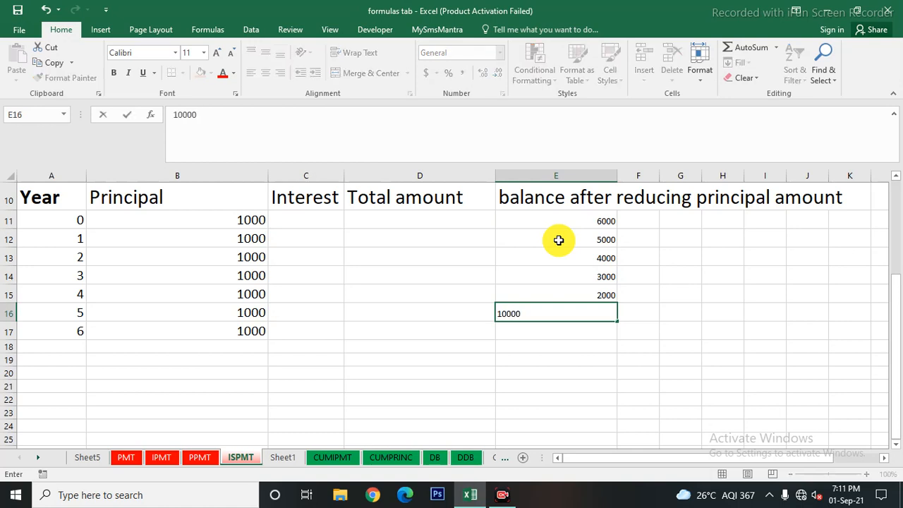
pyautogui.press('BackSpace')
pyautogui.press('Return')
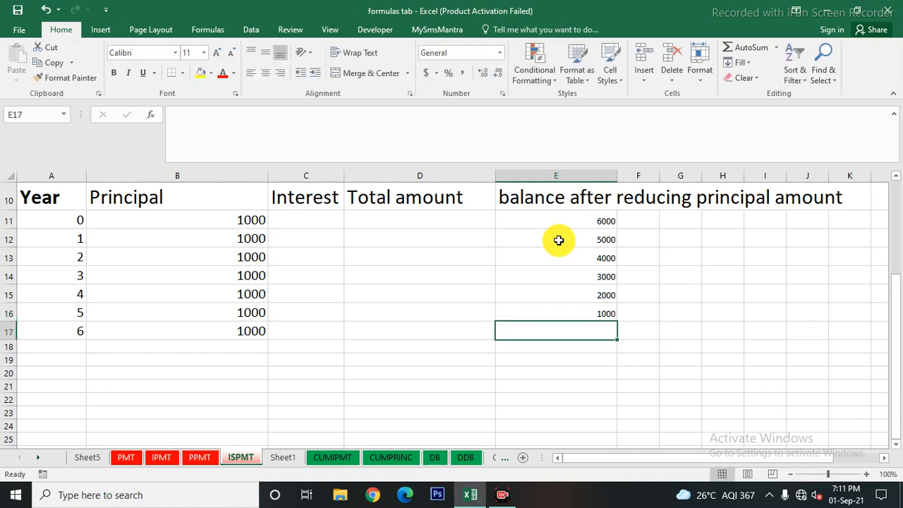
pyautogui.write('0')
pyautogui.press('Return')
# Enlarge the font of the balance values in E11:E17
pyautogui.moveTo(560, 221); pyautogui.dragTo(560, 332)
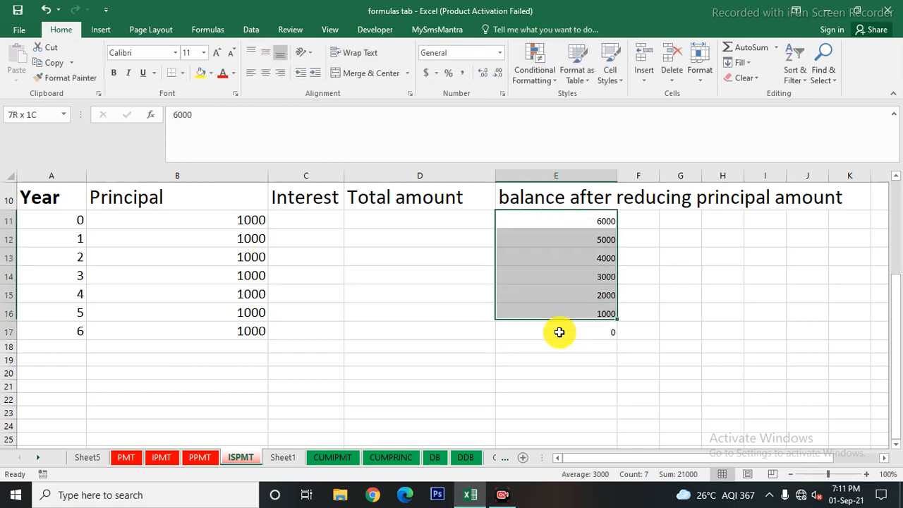
pyautogui.click(217, 52)
pyautogui.click(217, 52)
pyautogui.click(217, 52)
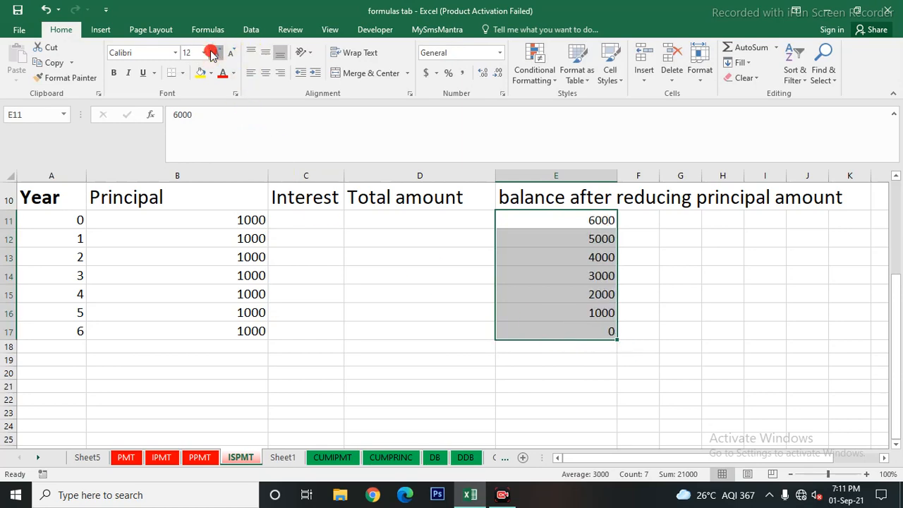
pyautogui.click(217, 53)
pyautogui.click(217, 54)
pyautogui.click(440, 316)
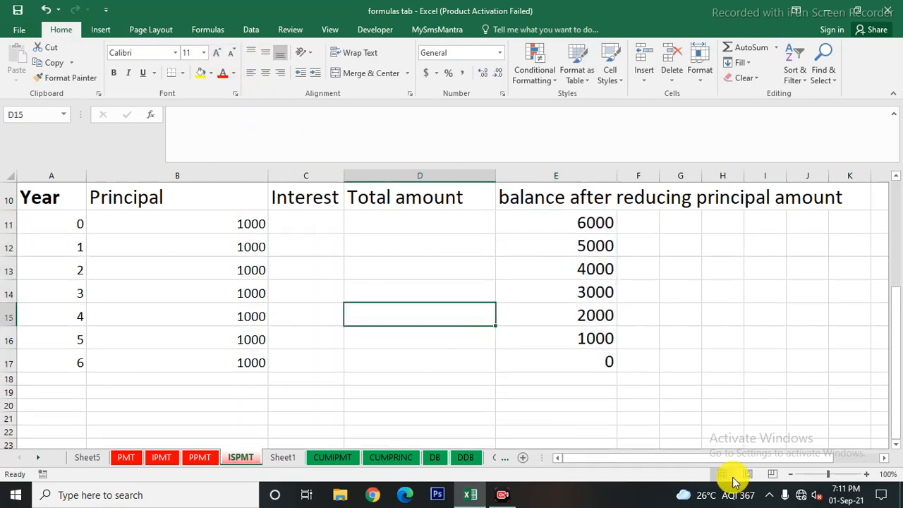
# Calculate the year 0 interest in C11 from the balance and the rate with =E11*D5
pyautogui.scroll(1, 319, 277)
pyautogui.click(292, 293)
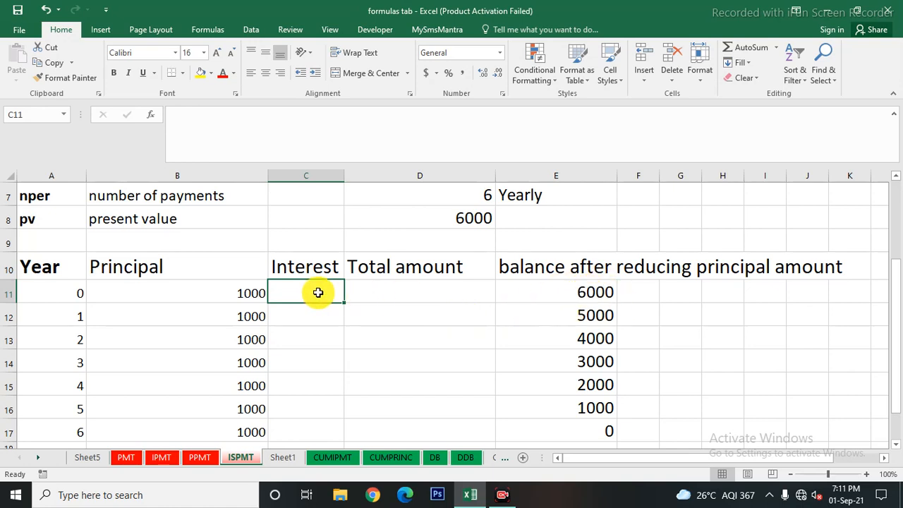
pyautogui.write('=')
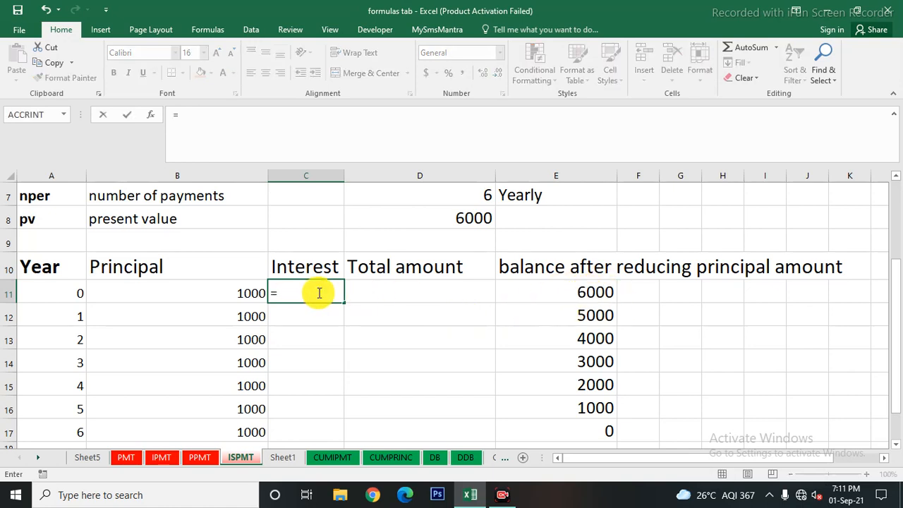
pyautogui.click(577, 287)
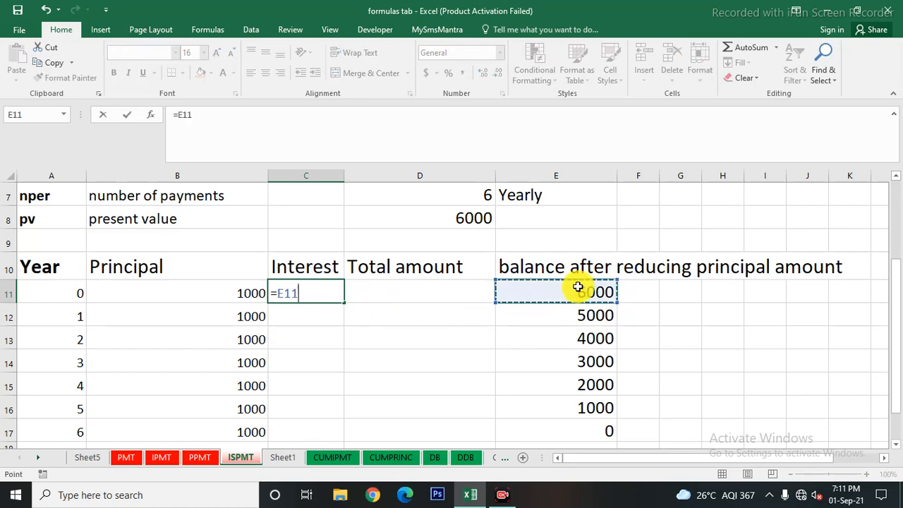
pyautogui.write('*')
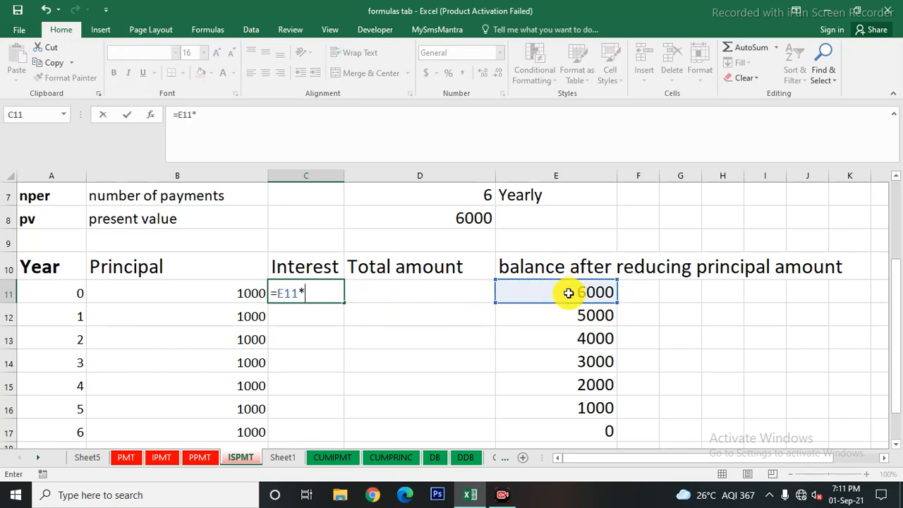
pyautogui.scroll(2, 570, 292)
pyautogui.click(462, 284)
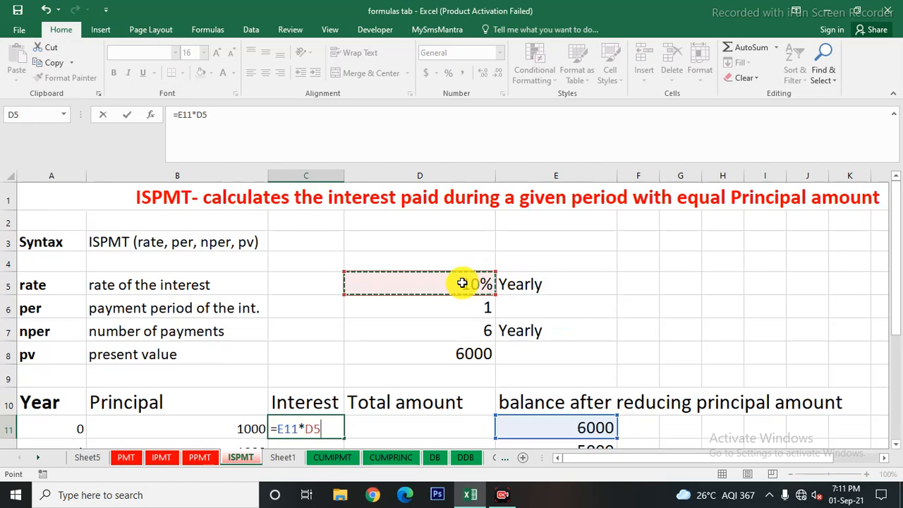
pyautogui.press('Return')
# Try to copy the interest formula from C11 down through C17 and undo the fill
pyautogui.scroll(-2, 317, 367)
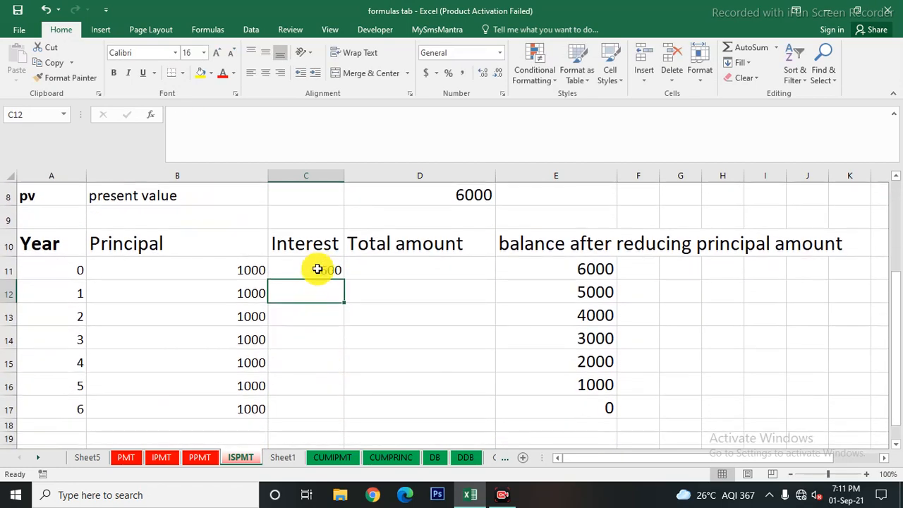
pyautogui.click(316, 270)
pyautogui.moveTo(343, 280); pyautogui.dragTo(328, 416)
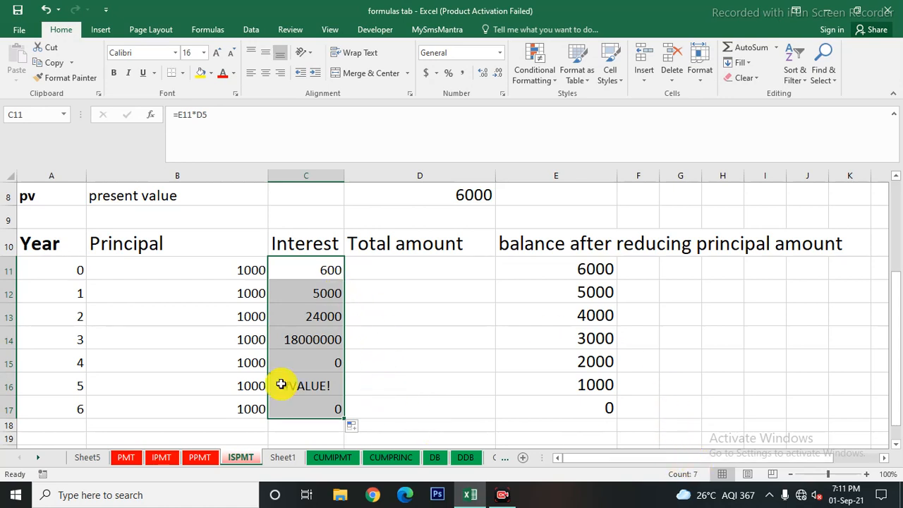
pyautogui.hotkey('ctrl', 'z')
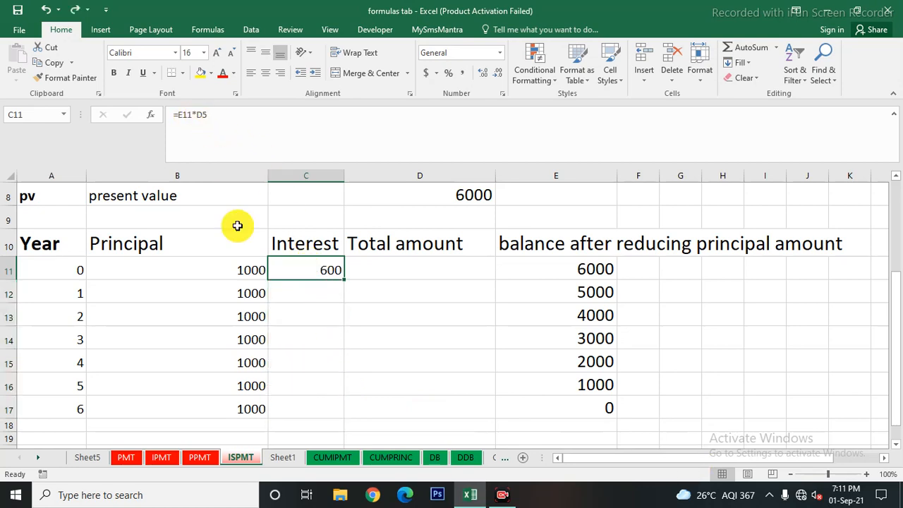
# Re-enter the year 0 interest formula in C11 with an absolute rate reference, =E11*$D$5
pyautogui.scroll(2, 355, 345)
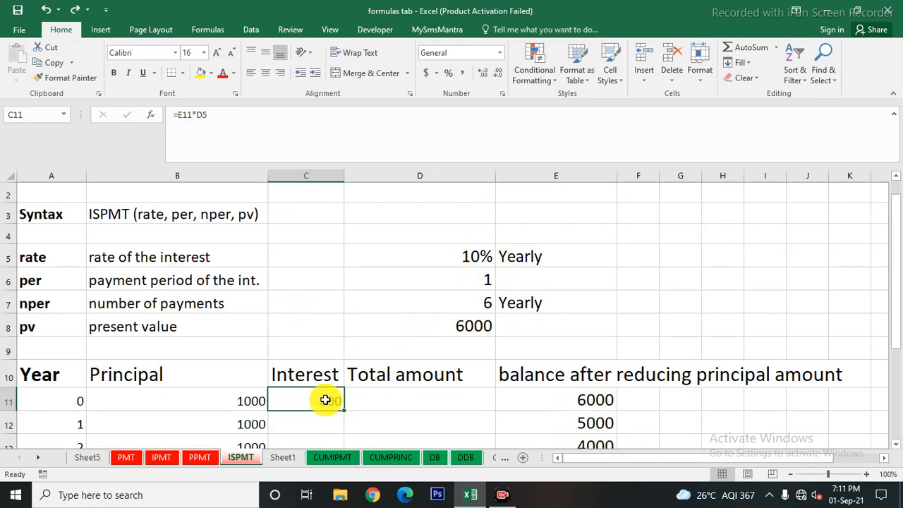
pyautogui.write('=')
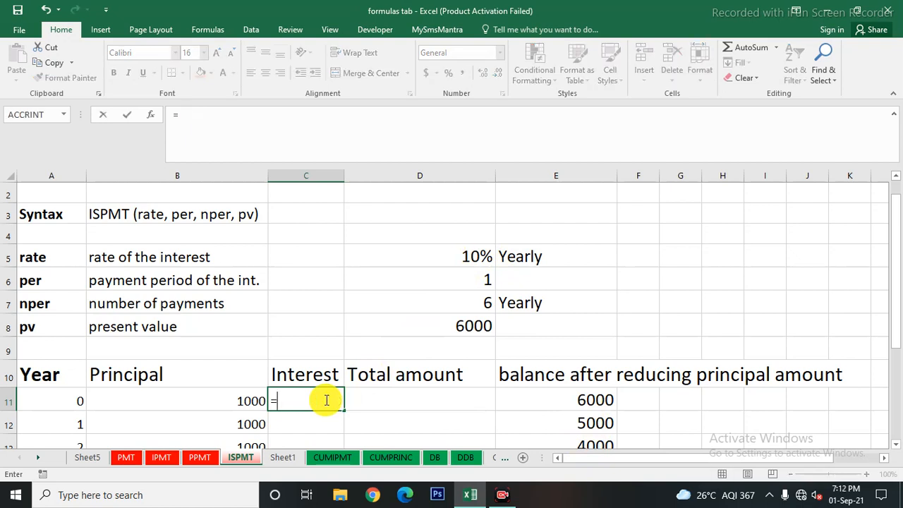
pyautogui.click(585, 400)
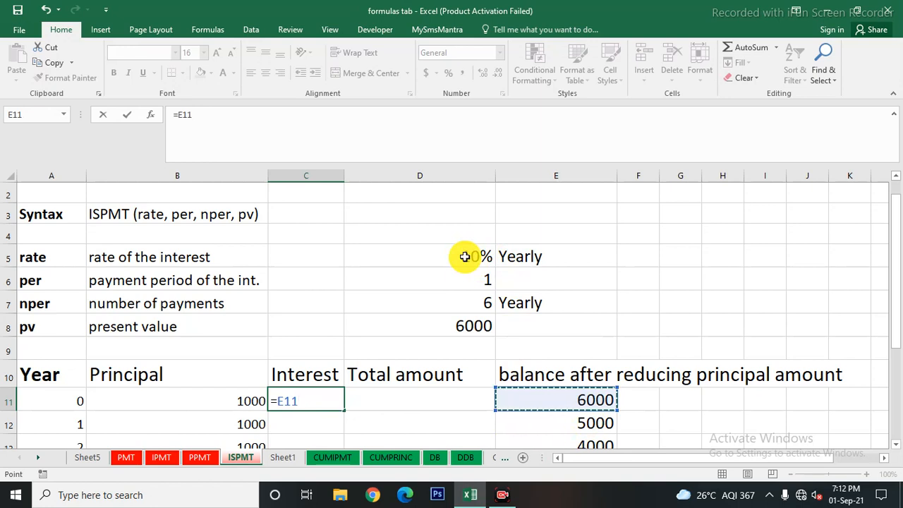
pyautogui.write('*')
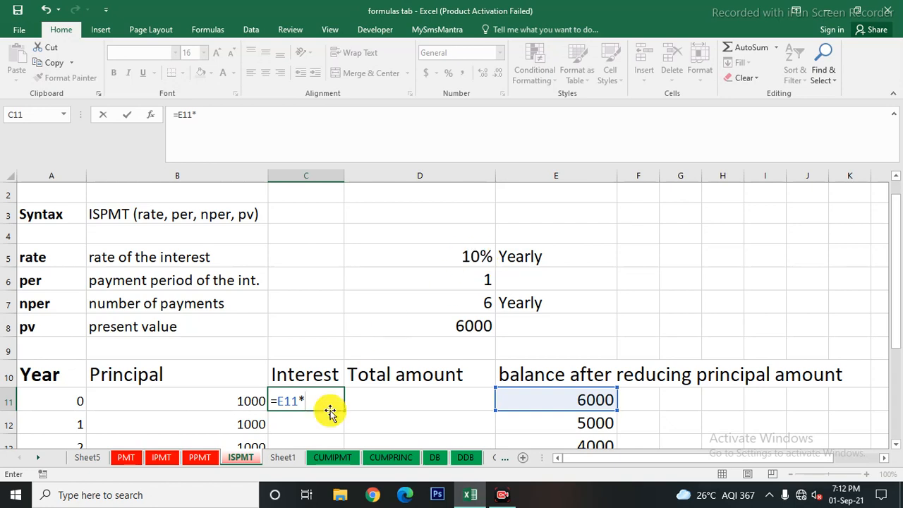
pyautogui.click(471, 256)
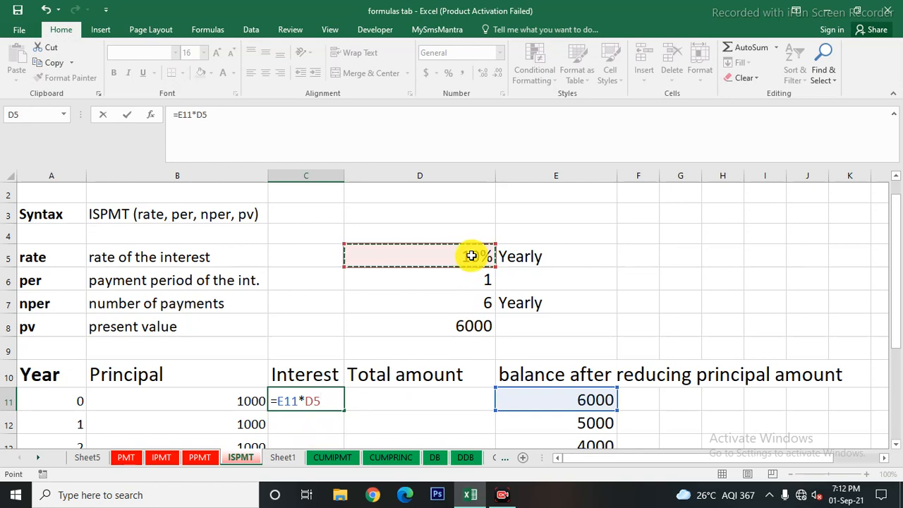
pyautogui.press('F4')
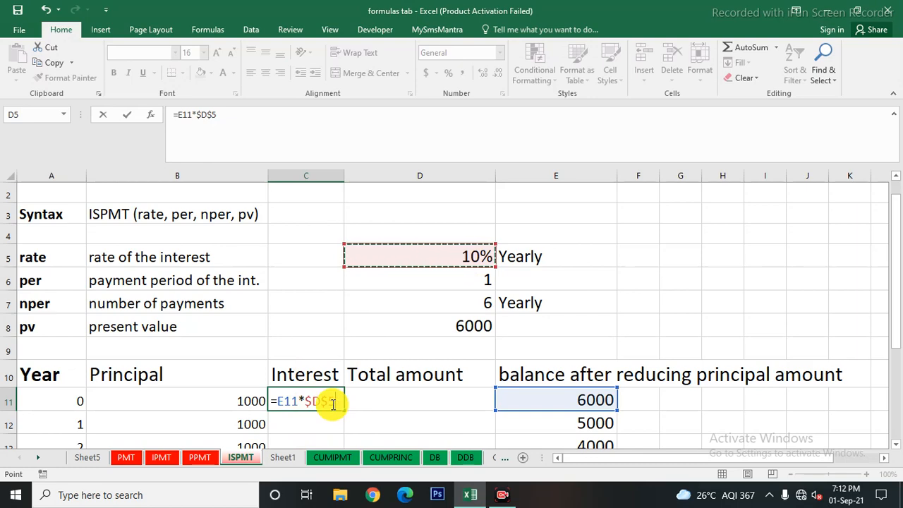
pyautogui.press('Return')
# Copy the interest formula from C11 down through C17
pyautogui.scroll(-2, 332, 403)
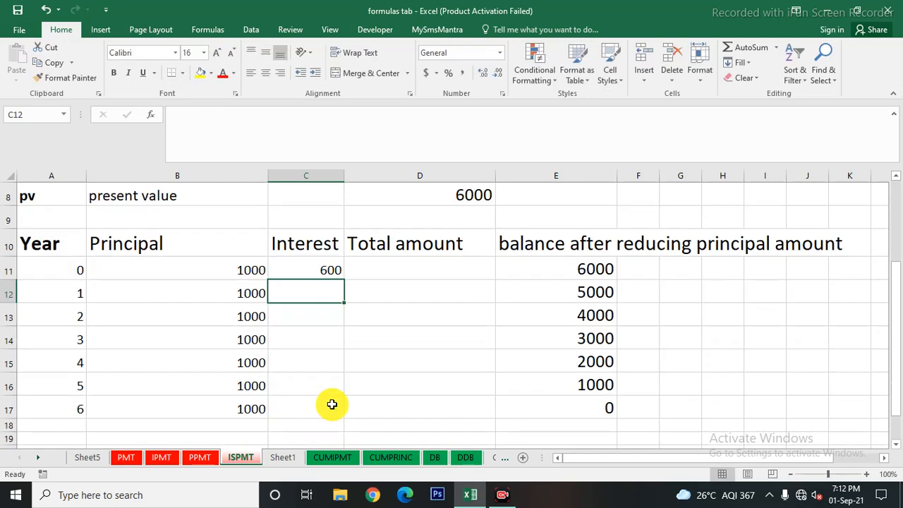
pyautogui.click(325, 268)
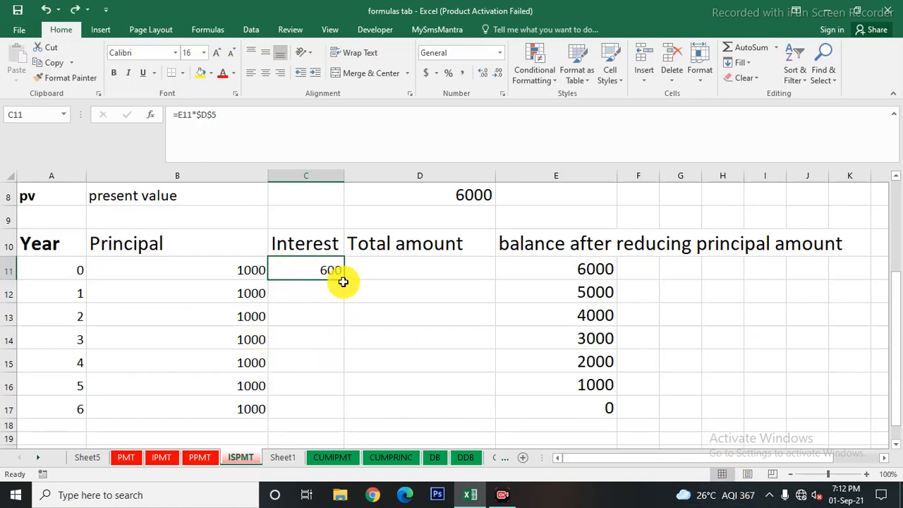
pyautogui.moveTo(344, 281); pyautogui.dragTo(335, 412)
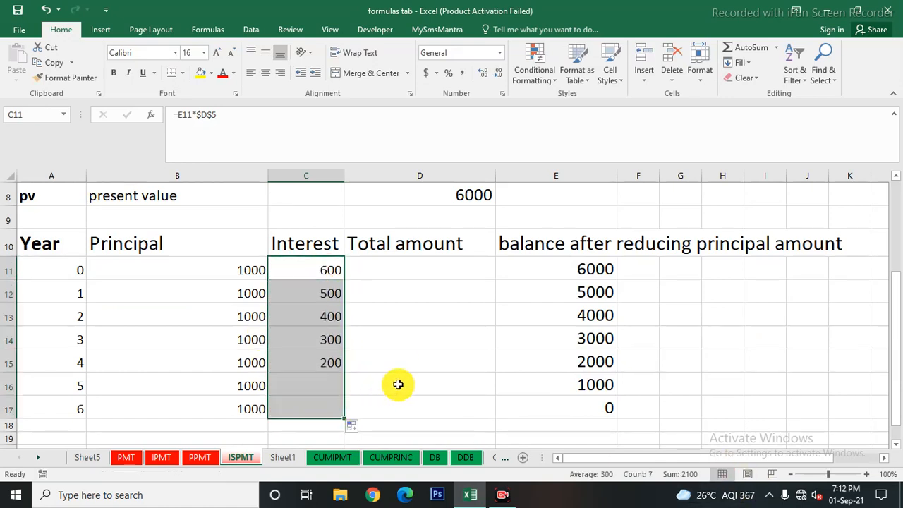
pyautogui.click(398, 384)
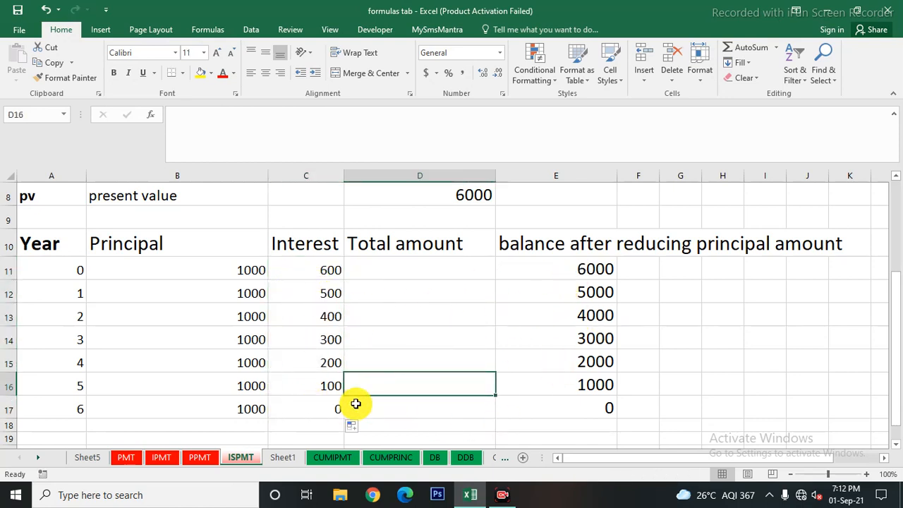
# Calculate the year 0 total amount in D11 by adding principal and interest with =B11+C11
pyautogui.click(392, 265)
pyautogui.write('=')
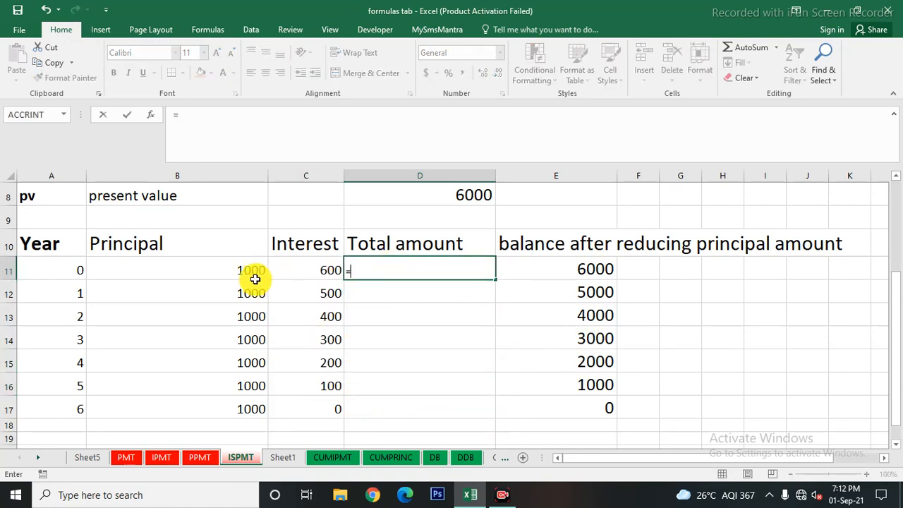
pyautogui.click(242, 275)
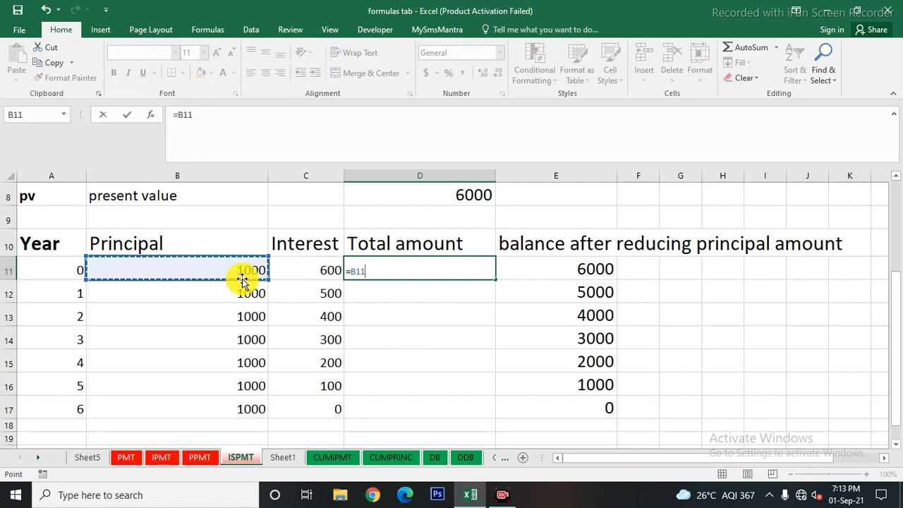
pyautogui.write('+')
pyautogui.click(326, 268)
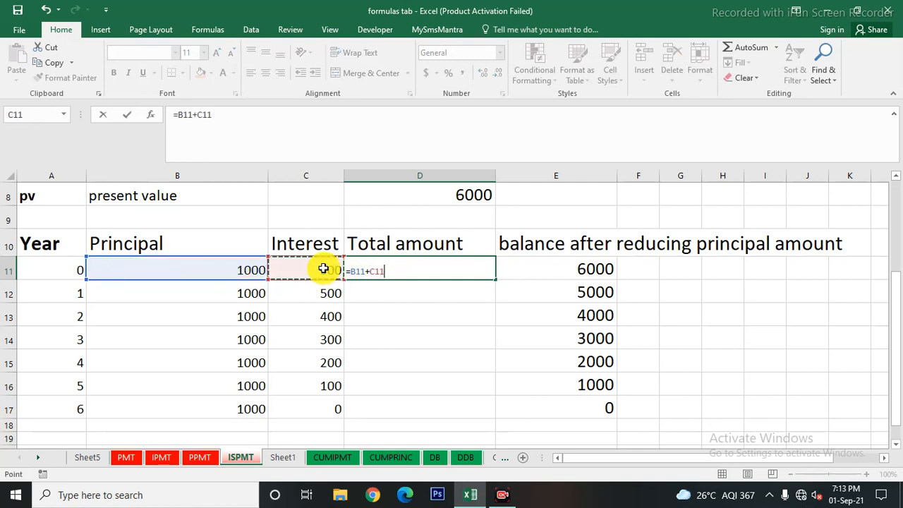
pyautogui.press('Return')
# Copy the total amount formula from D11 down through D17
pyautogui.click(465, 269)
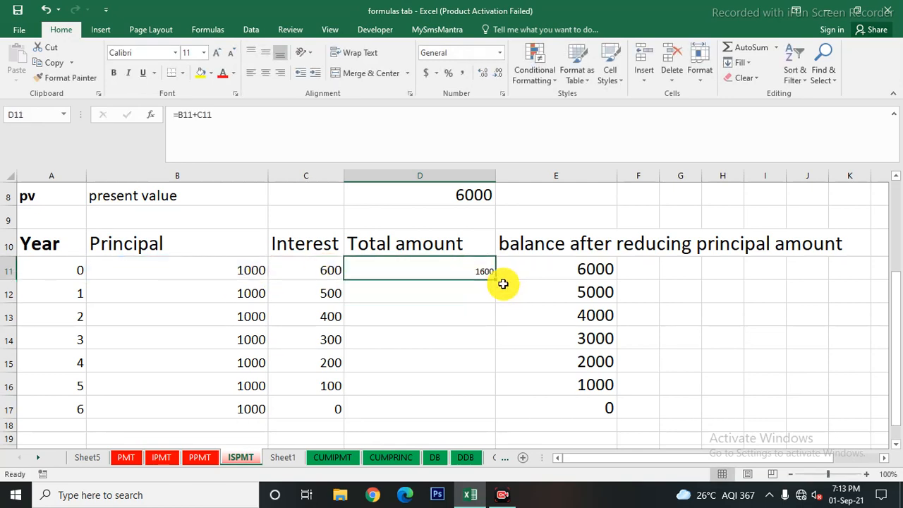
pyautogui.moveTo(495, 281); pyautogui.dragTo(492, 412)
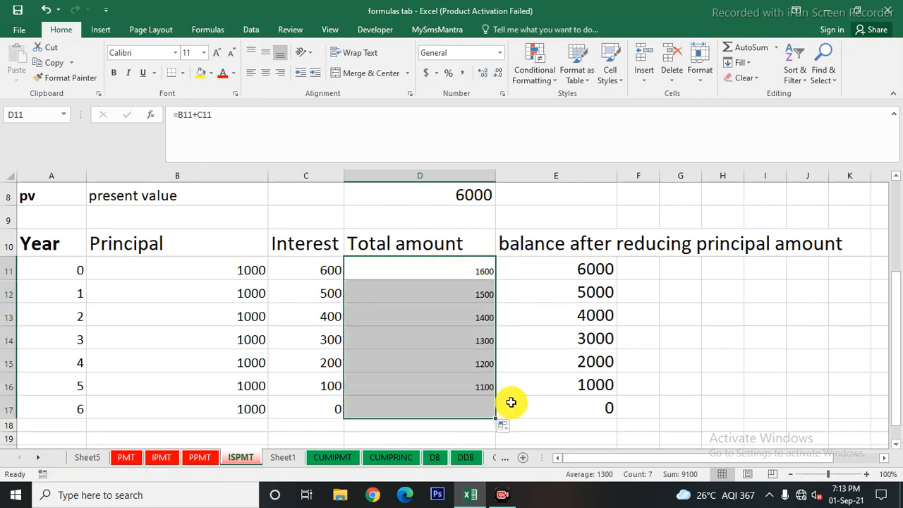
pyautogui.click(511, 402)
# Enlarge the font of the total amounts in D11:D17 to size 18
pyautogui.moveTo(435, 273); pyautogui.dragTo(435, 409)
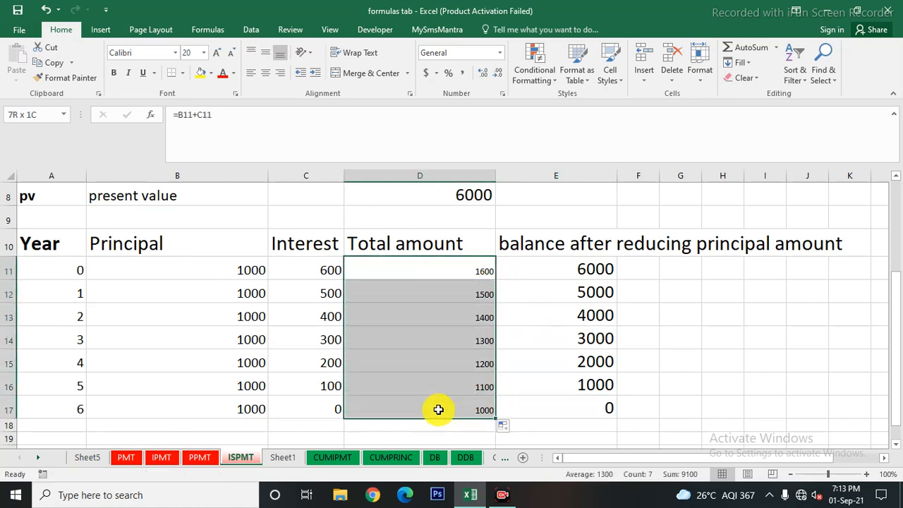
pyautogui.click(216, 53)
pyautogui.click(216, 52)
pyautogui.click(217, 52)
pyautogui.click(217, 52)
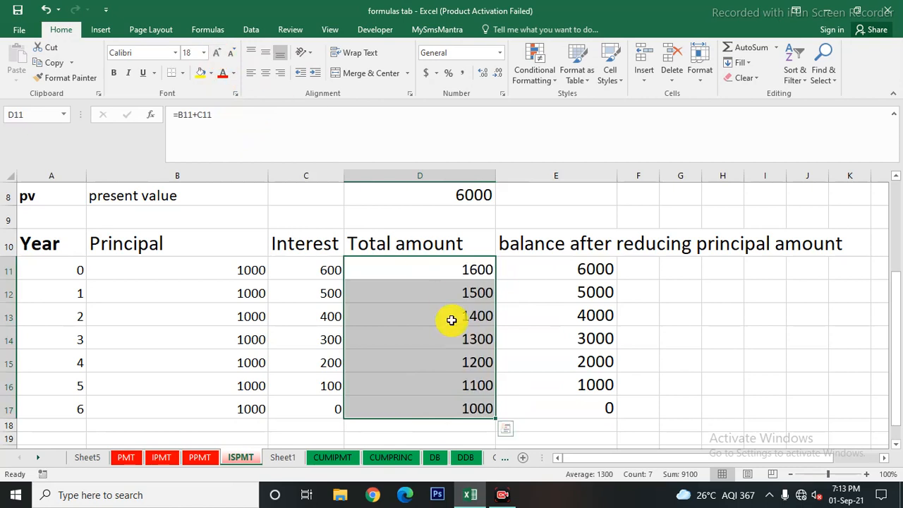
pyautogui.click(440, 342)
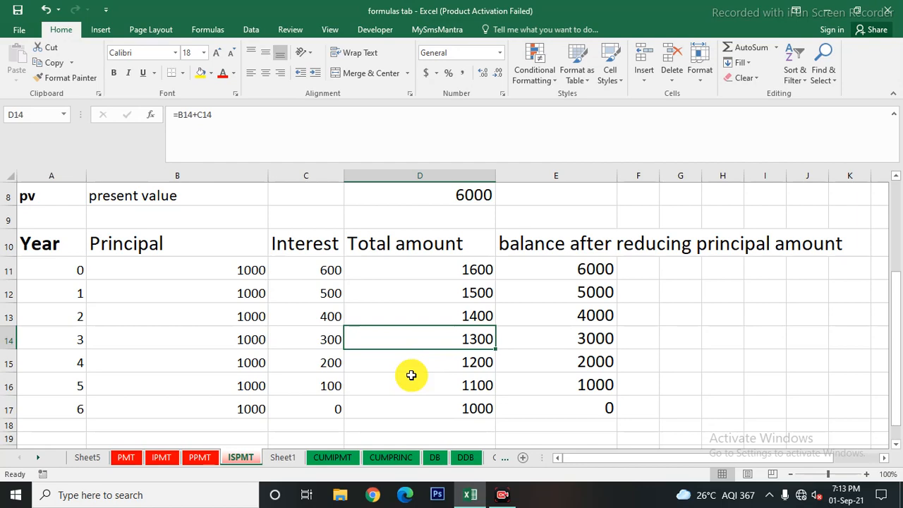
# Review the present value in D8, the rate in D5 and the completed yearly schedule
pyautogui.click(465, 194)
pyautogui.scroll(3, 451, 299)
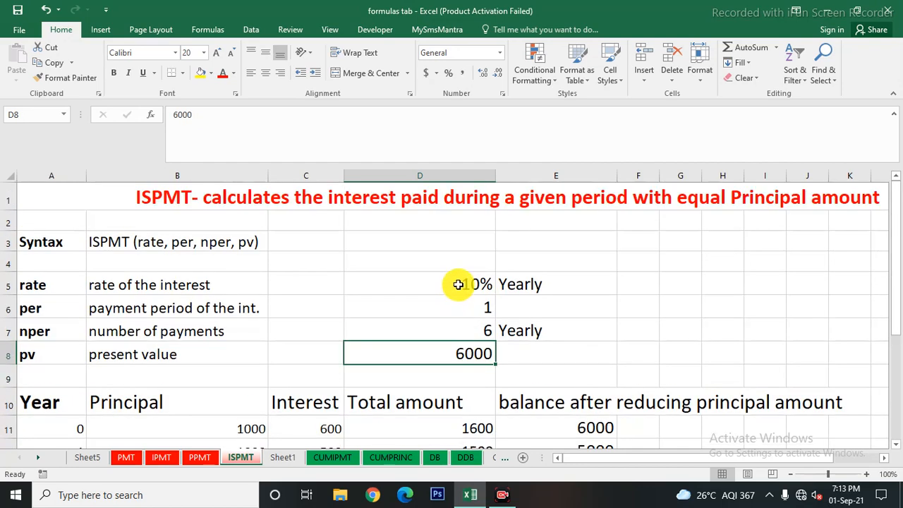
pyautogui.click(458, 284)
pyautogui.scroll(-3, 455, 347)
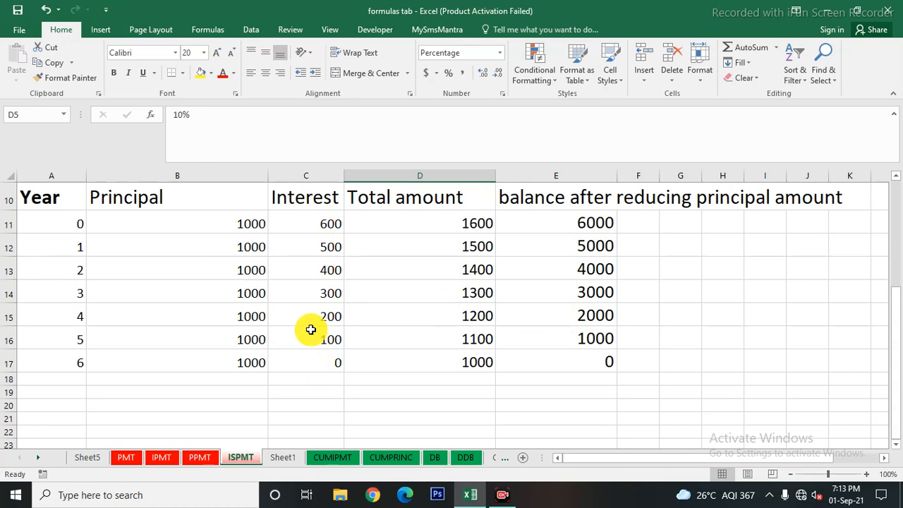
pyautogui.scroll(-1, 325, 362)
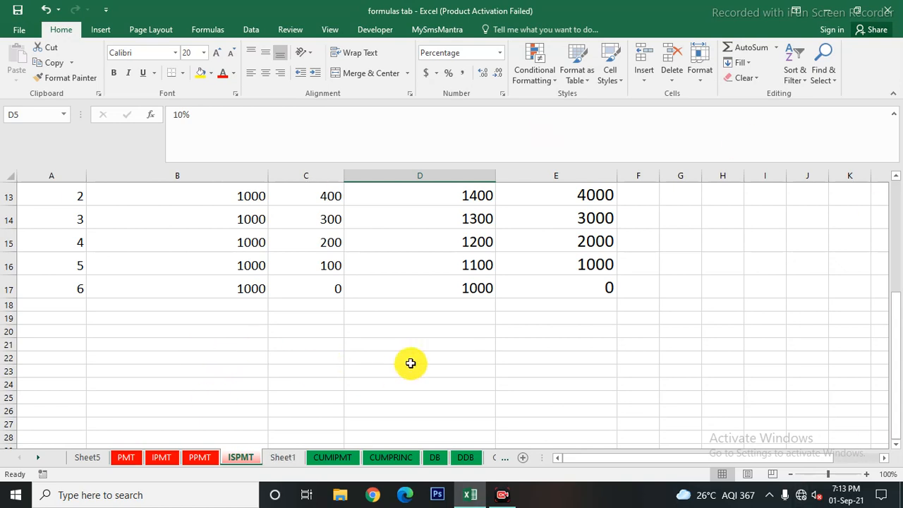
pyautogui.scroll(3, 410, 366)
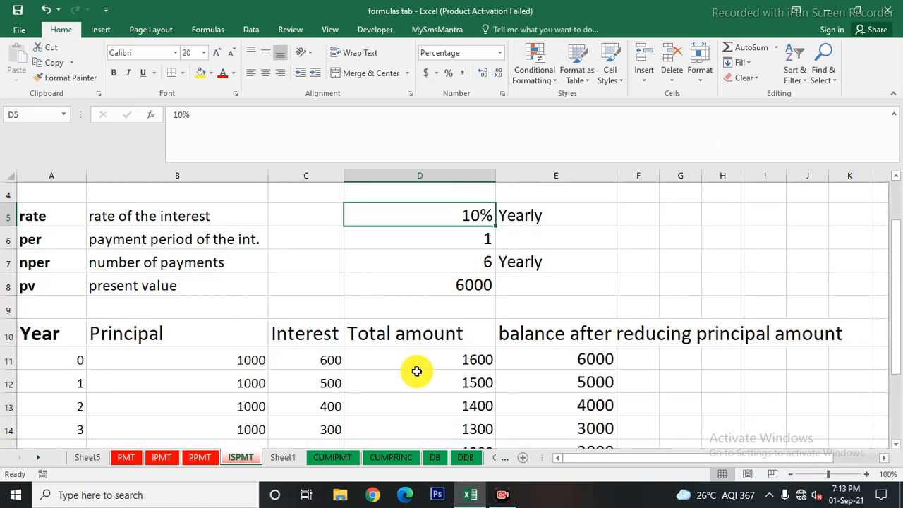
# Start an ISPMT formula in G11 with the absolute rate reference $D$5 as its first argument
pyautogui.click(641, 359)
pyautogui.click(678, 365)
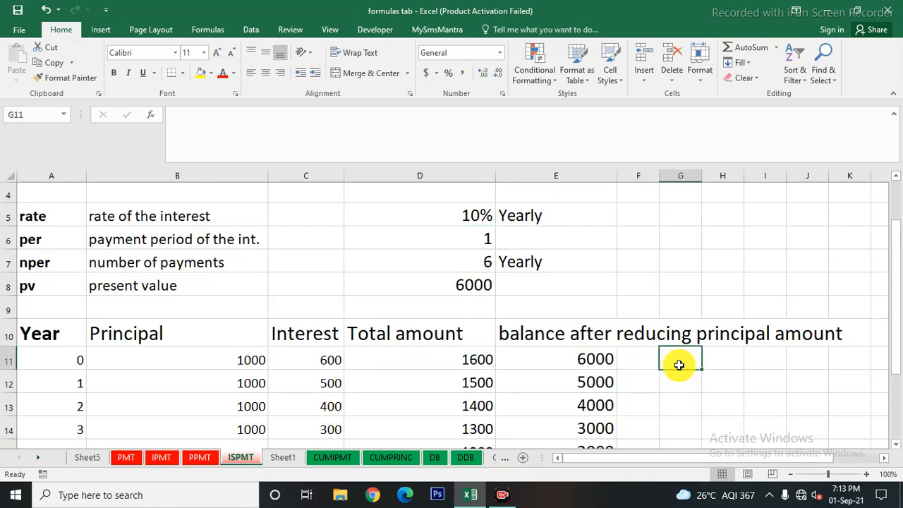
pyautogui.write('=ispm')
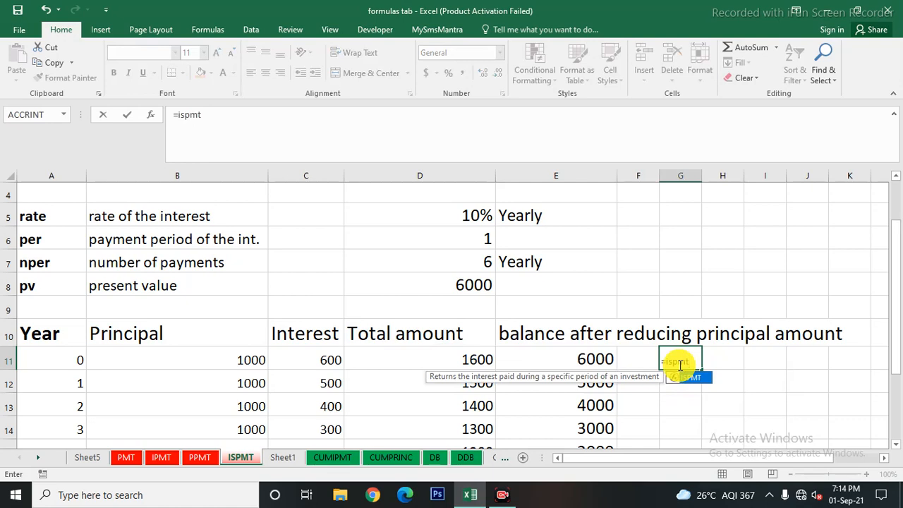
pyautogui.write('t')
pyautogui.doubleClick(686, 378)
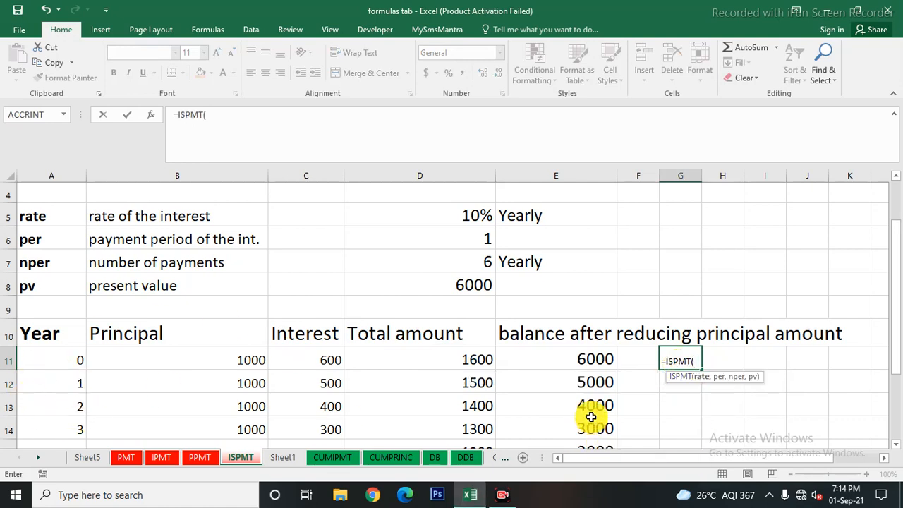
pyautogui.click(468, 216)
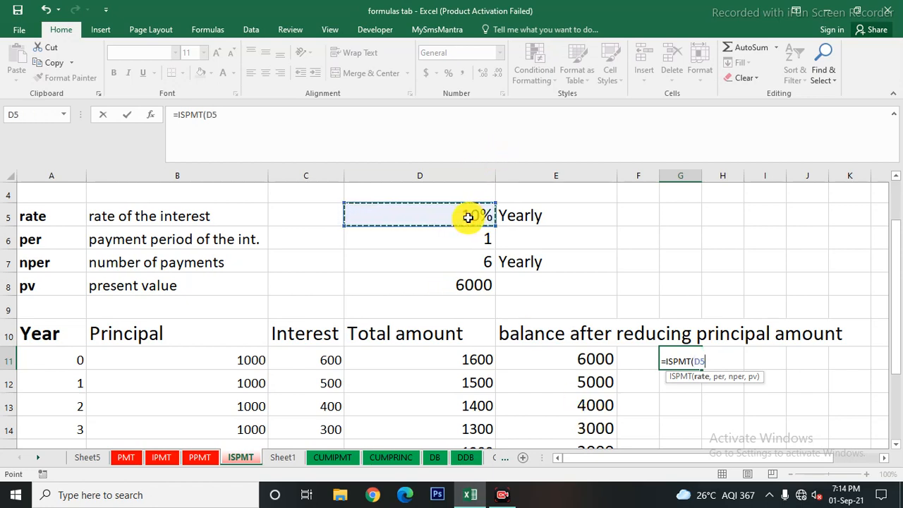
pyautogui.press('F4')
pyautogui.write(',')
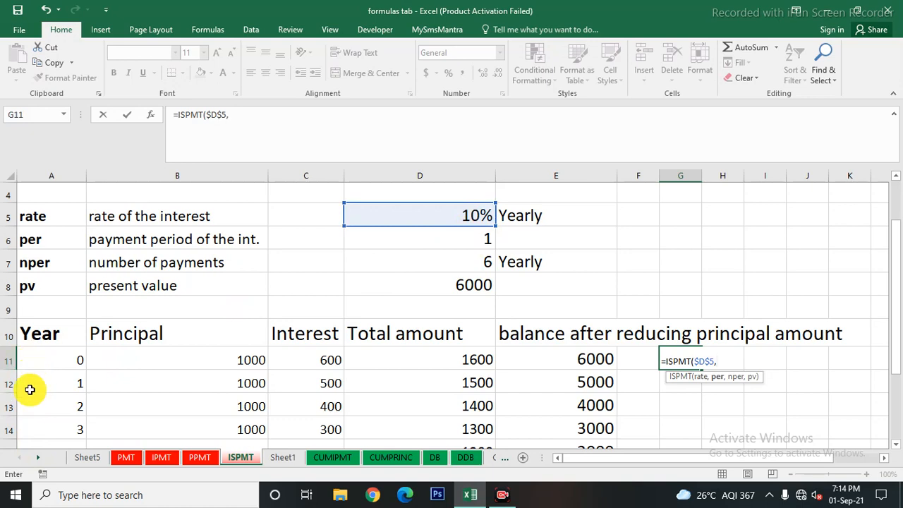
# Complete the G11 formula with period A11, number of payments $D$7 and present value $D$8
pyautogui.click(50, 360)
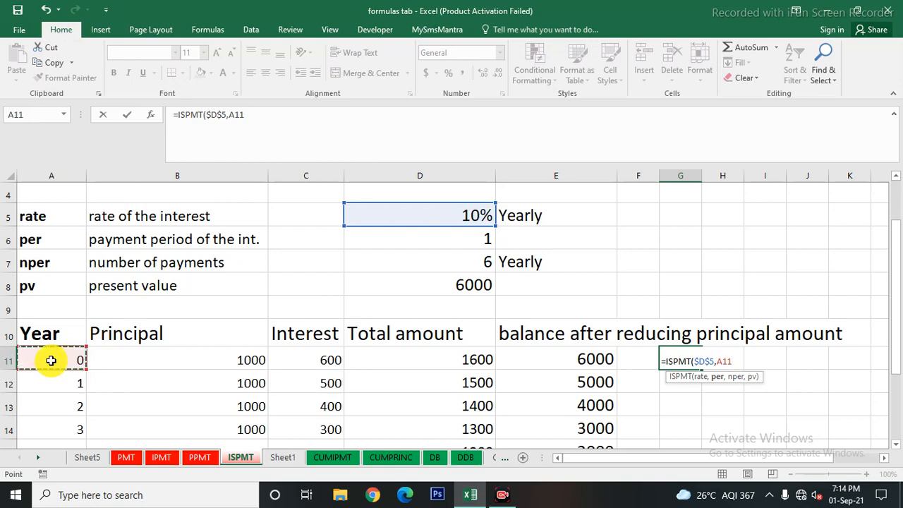
pyautogui.write(',')
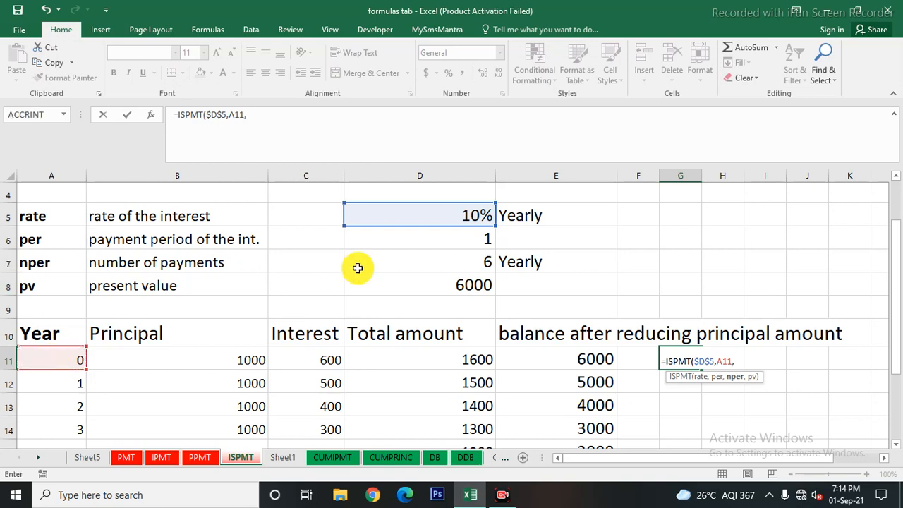
pyautogui.click(458, 262)
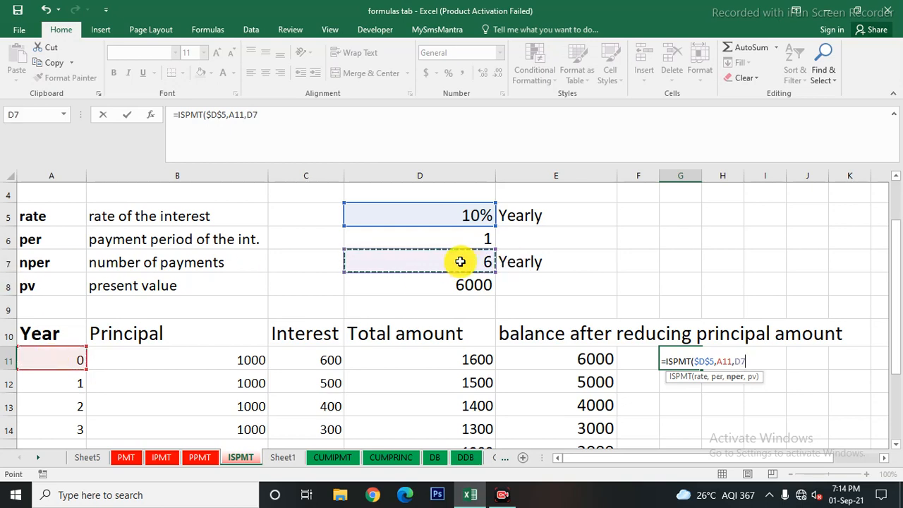
pyautogui.press('F4')
pyautogui.write(',')
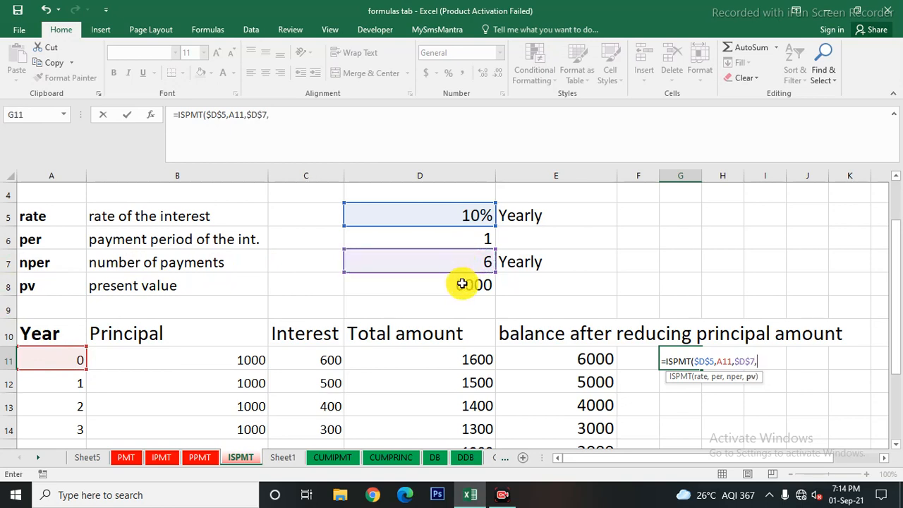
pyautogui.click(450, 282)
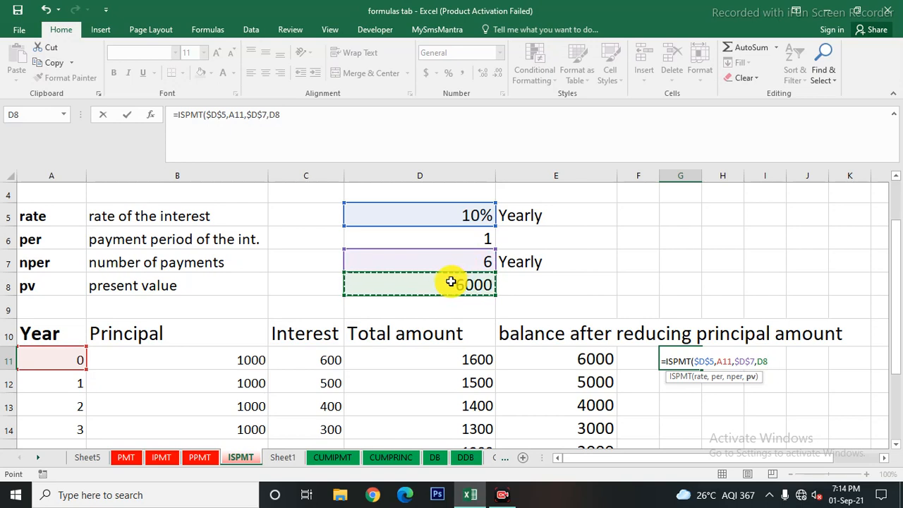
pyautogui.press('F4')
pyautogui.press('Return')
# Fill the ISPMT formula from G11 down through G17 and enlarge the font of these results to size 20
pyautogui.click(666, 360)
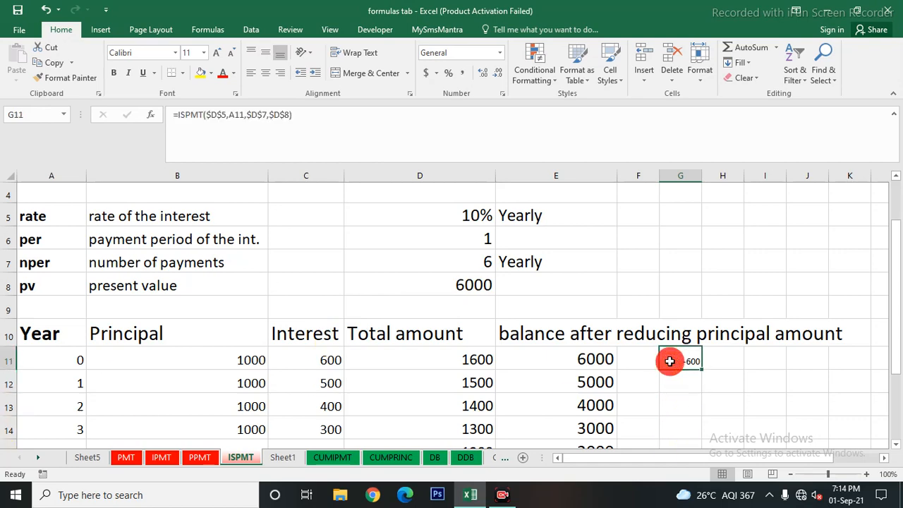
pyautogui.moveTo(701, 372); pyautogui.dragTo(690, 409)
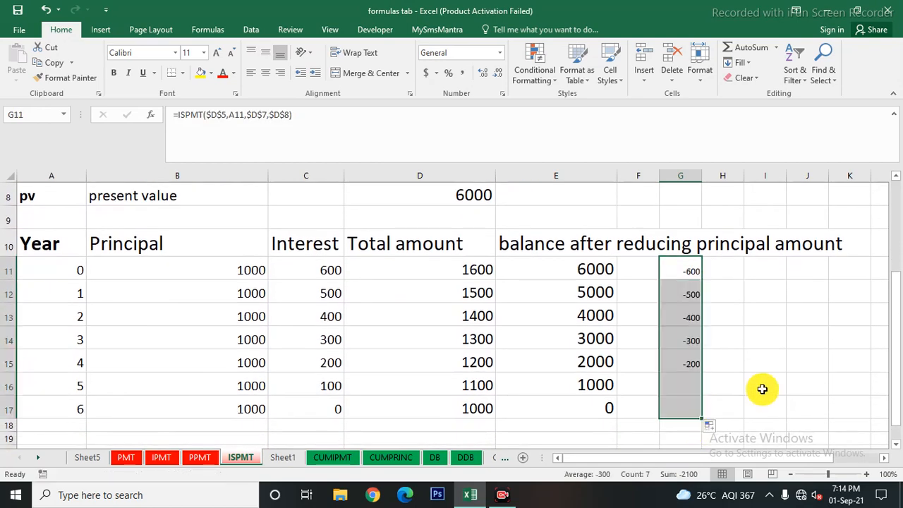
pyautogui.click(216, 53)
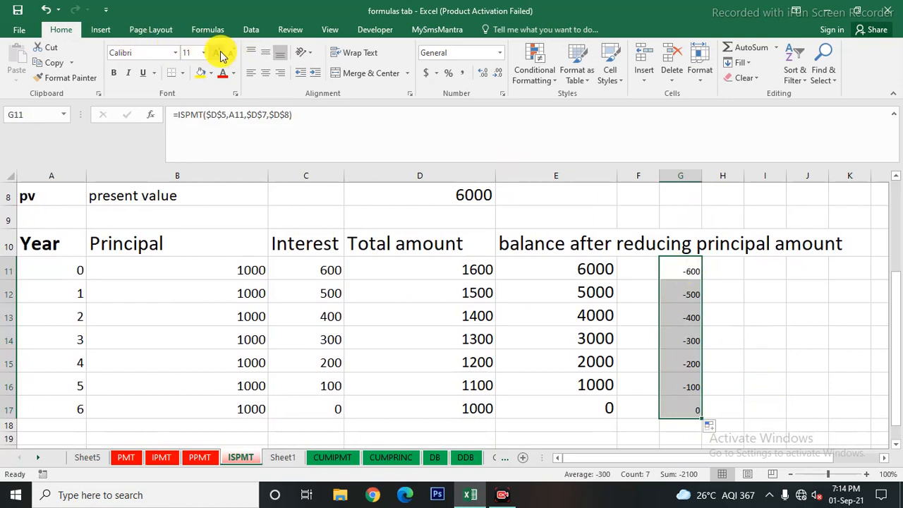
pyautogui.click(216, 53)
pyautogui.click(215, 53)
pyautogui.click(216, 53)
pyautogui.click(215, 53)
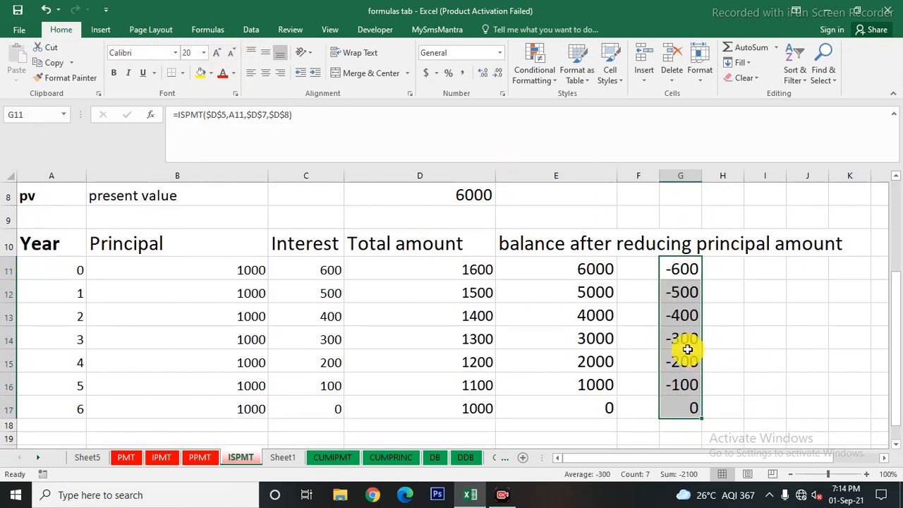
# Compare the ISPMT results in G11:G17 with the schedule's Interest column and look at the IPMT sheet for reference
pyautogui.click(310, 311)
pyautogui.click(686, 364)
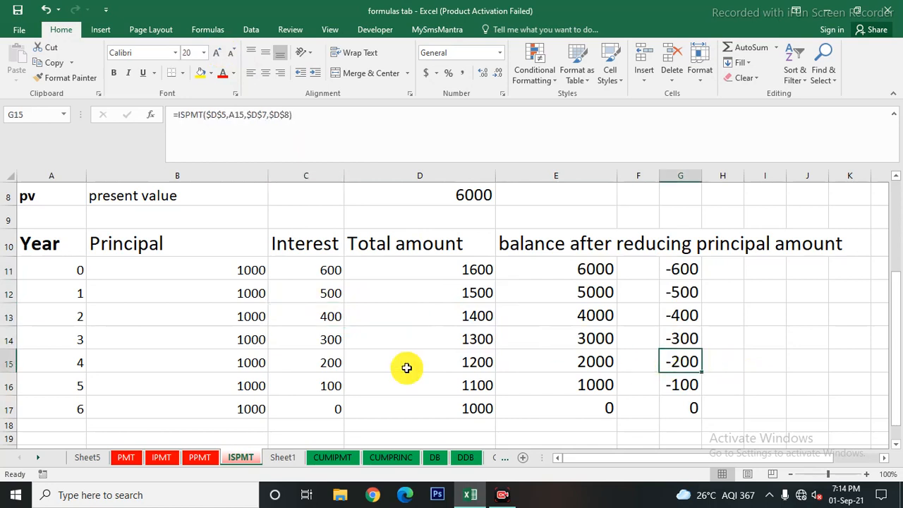
pyautogui.click(316, 362)
pyautogui.click(706, 362)
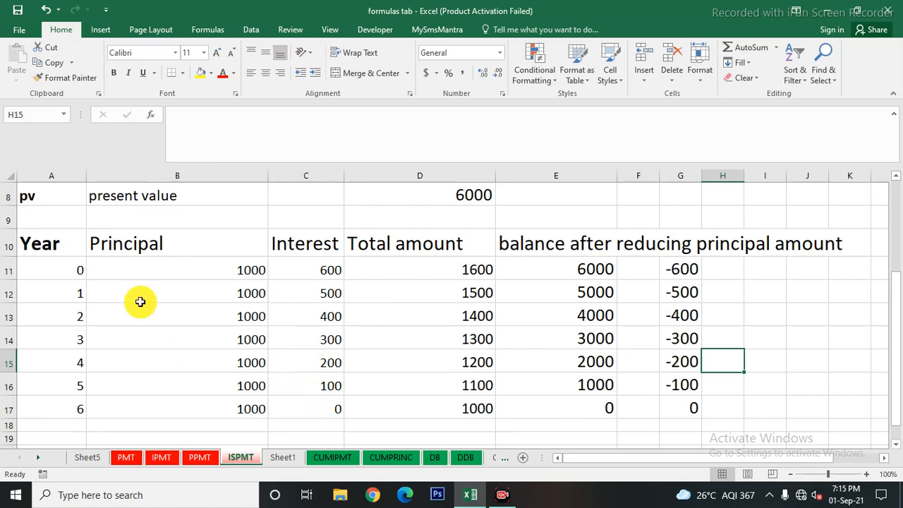
pyautogui.moveTo(677, 267); pyautogui.dragTo(689, 403)
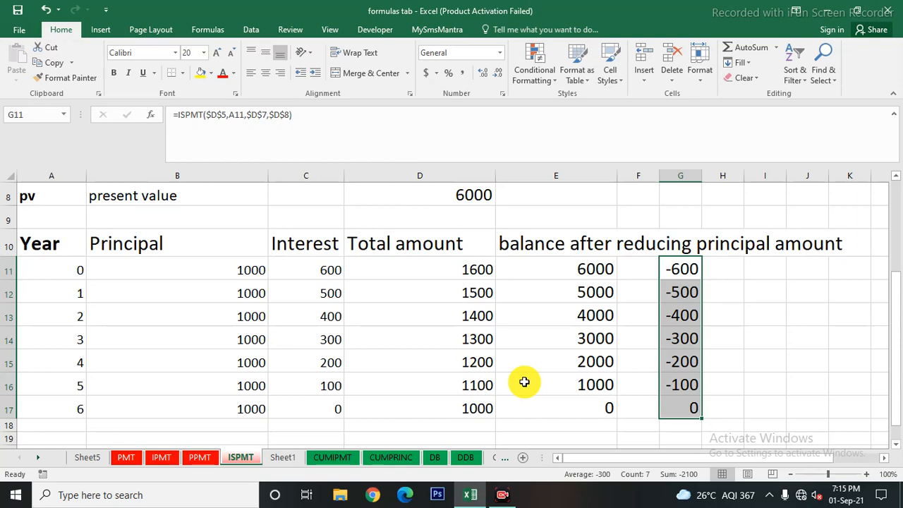
pyautogui.click(167, 458)
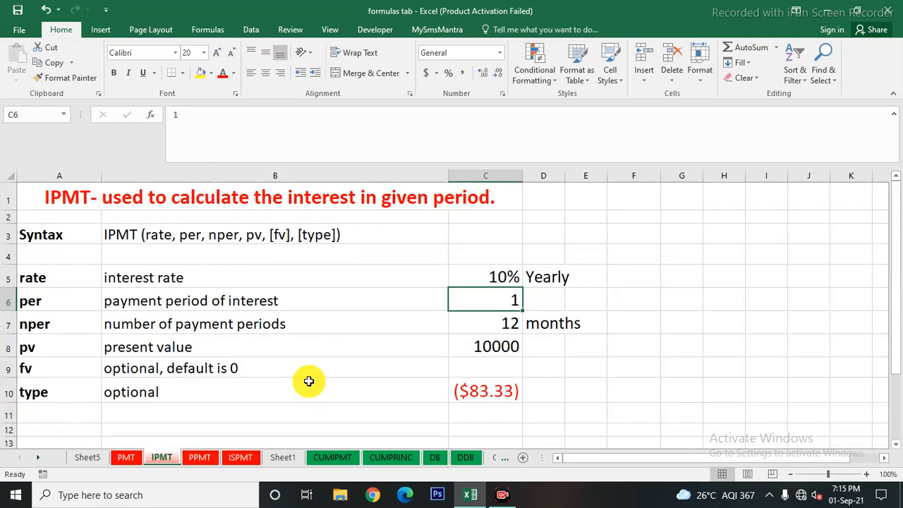
pyautogui.click(241, 458)
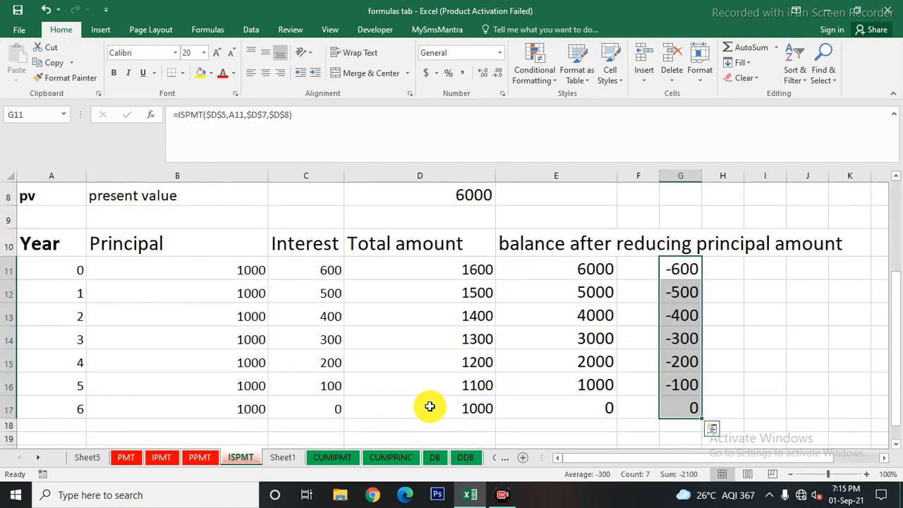
# Start an ISPMT formula in F7 with the rate in D5 as its first argument
pyautogui.scroll(1, 429, 406)
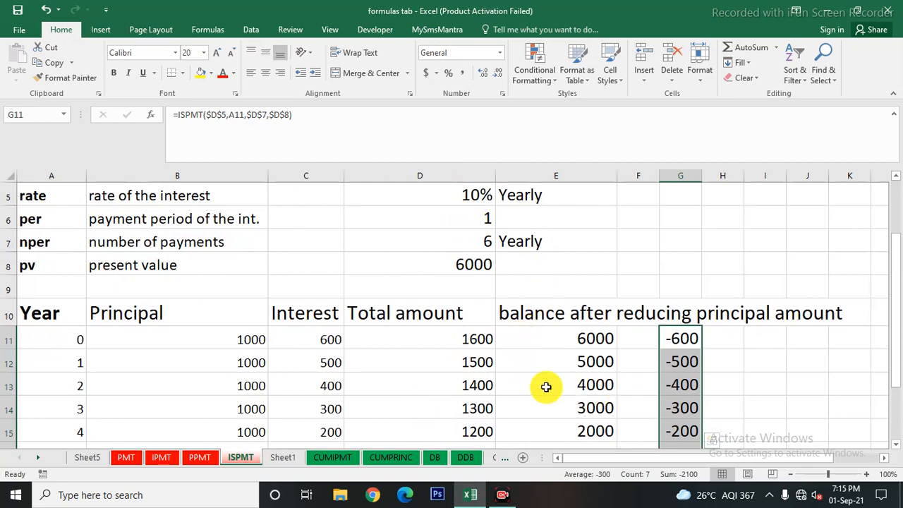
pyautogui.scroll(-1, 530, 401)
pyautogui.scroll(2, 530, 401)
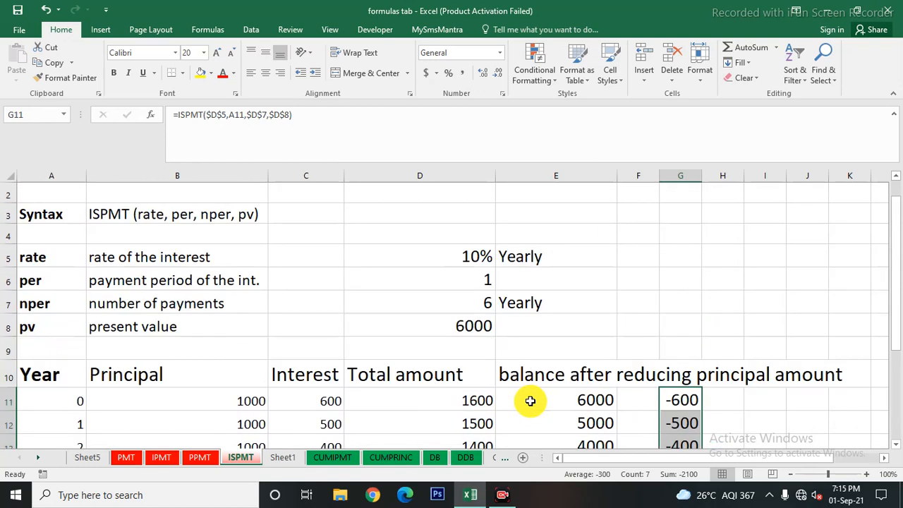
pyautogui.click(477, 282)
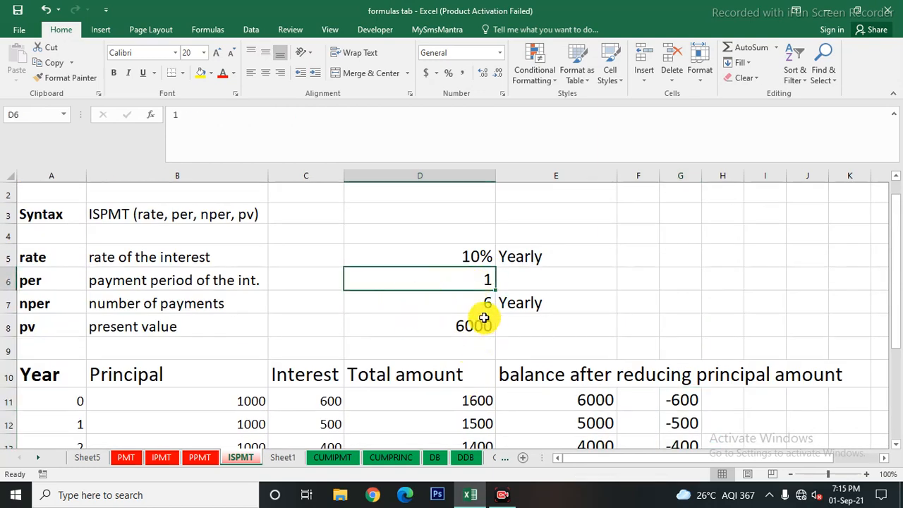
pyautogui.click(646, 298)
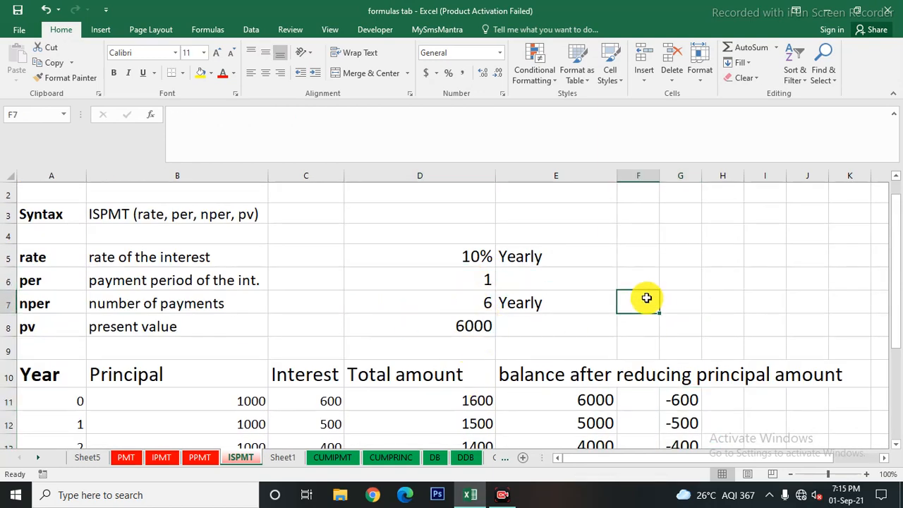
pyautogui.write('=')
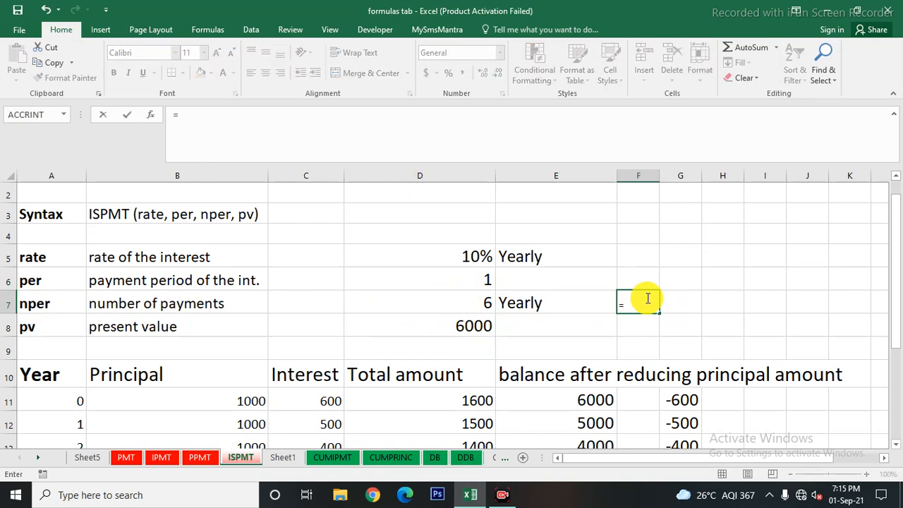
pyautogui.write('ismp')
pyautogui.press('BackSpace')
pyautogui.press('BackSpace')
pyautogui.press('BackSpace')
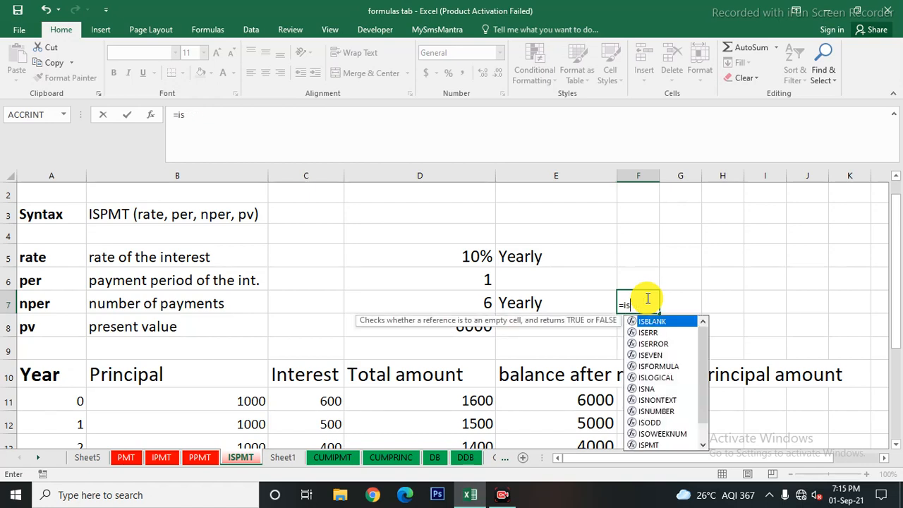
pyautogui.write('spmt')
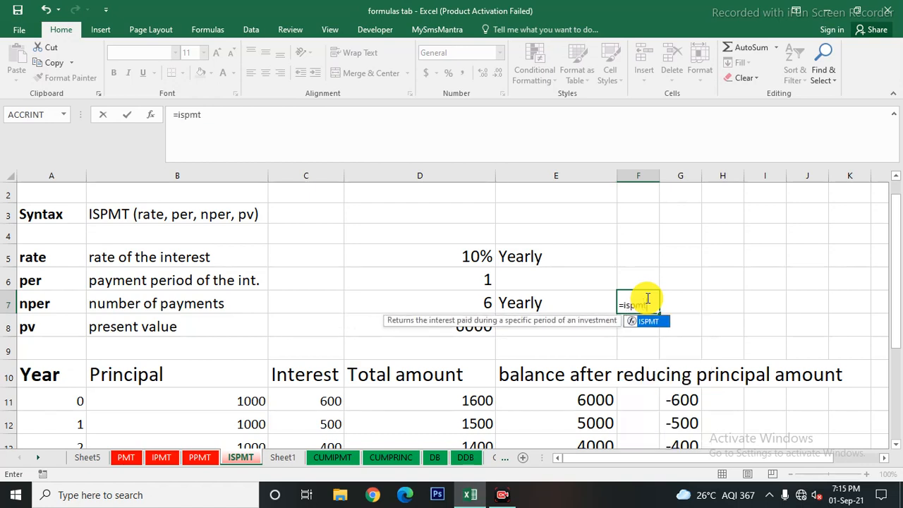
pyautogui.doubleClick(649, 321)
pyautogui.click(461, 255)
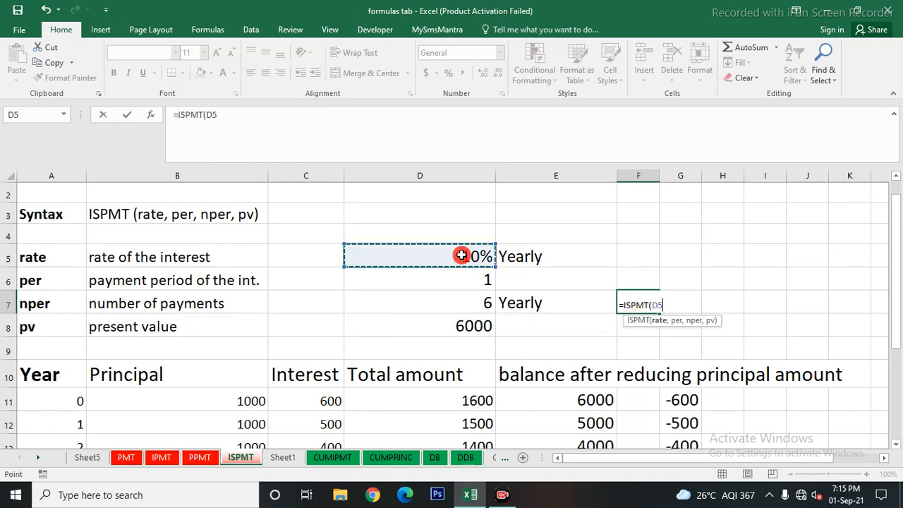
# Complete the F7 formula with payment period D6, number of payments D7 and present value D8
pyautogui.write(',')
pyautogui.click(461, 280)
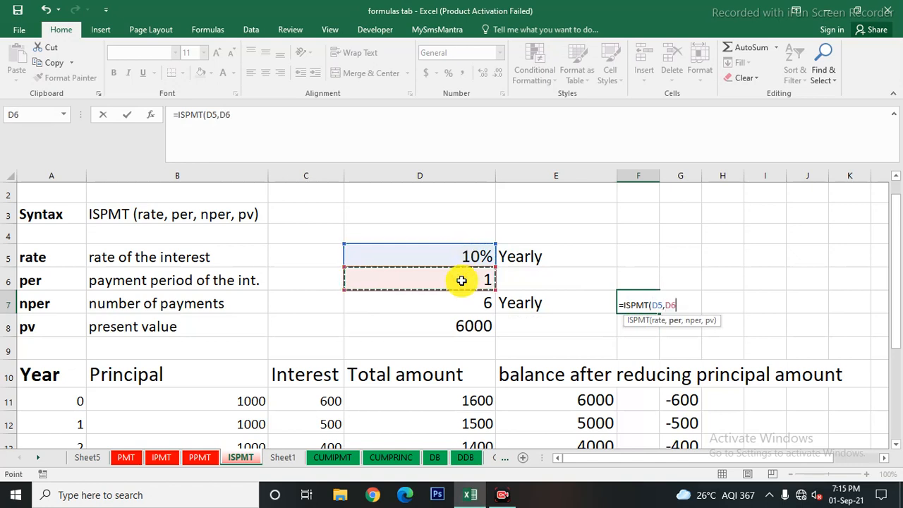
pyautogui.write(',')
pyautogui.click(468, 302)
pyautogui.write(',')
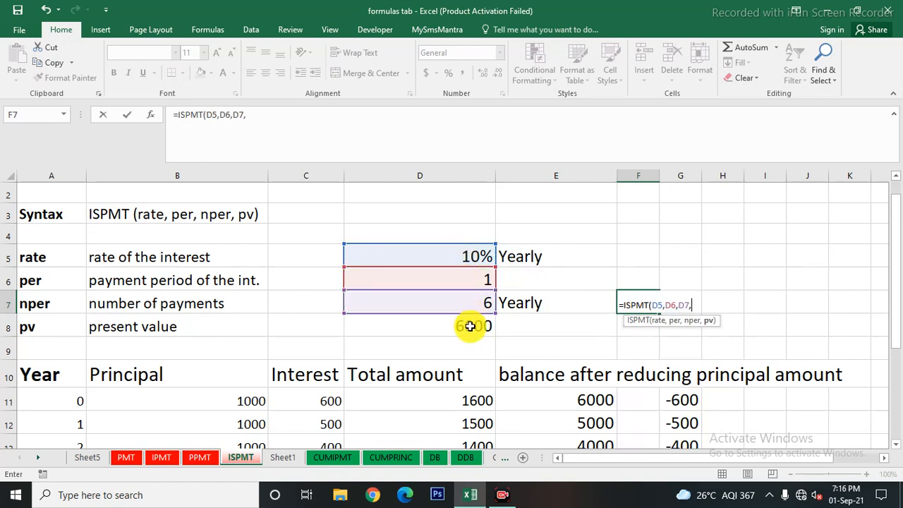
pyautogui.click(469, 326)
pyautogui.write(')')
pyautogui.press('Return')
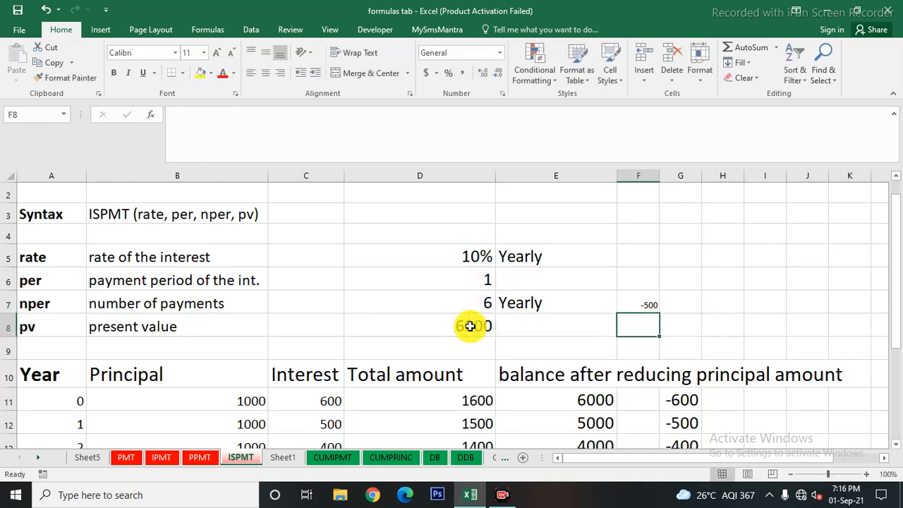
# Enlarge the font of the F7 result to size 16 and compare it with the year 1 interest in C12
pyautogui.click(655, 306)
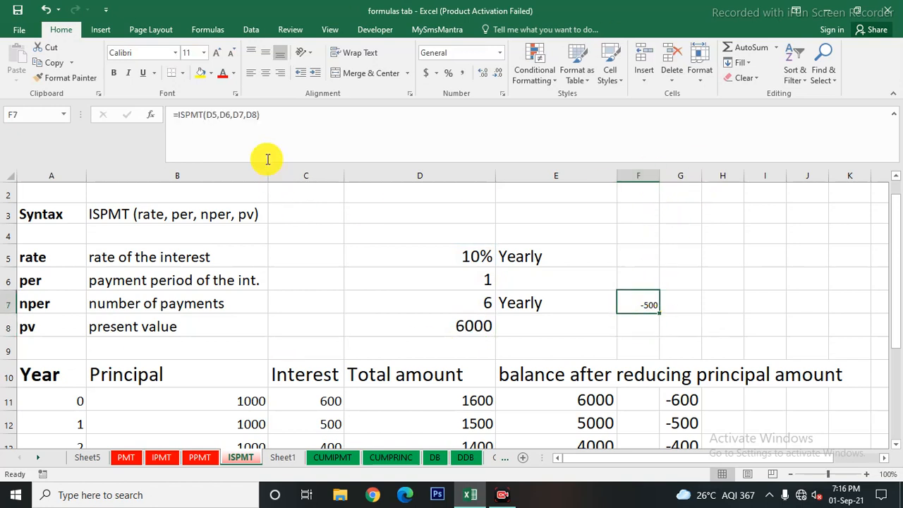
pyautogui.click(218, 54)
pyautogui.click(218, 53)
pyautogui.click(218, 54)
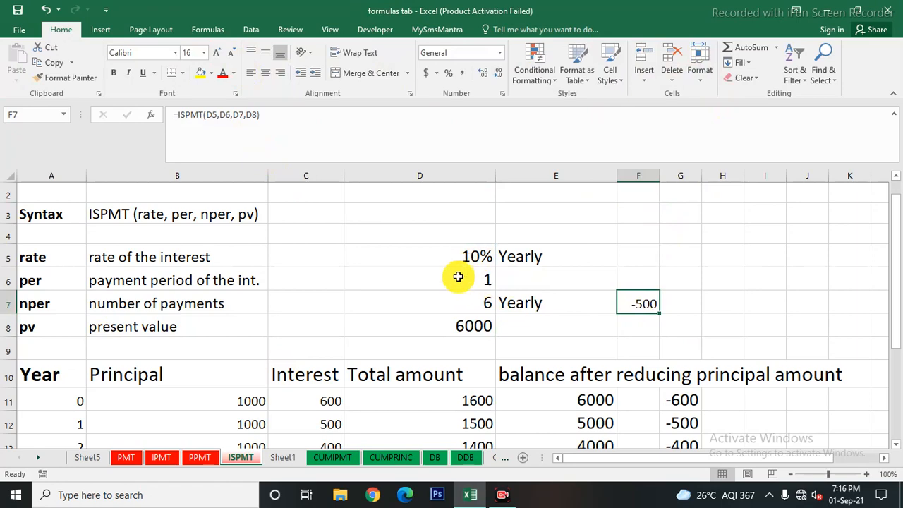
pyautogui.scroll(-2, 481, 310)
pyautogui.click(317, 296)
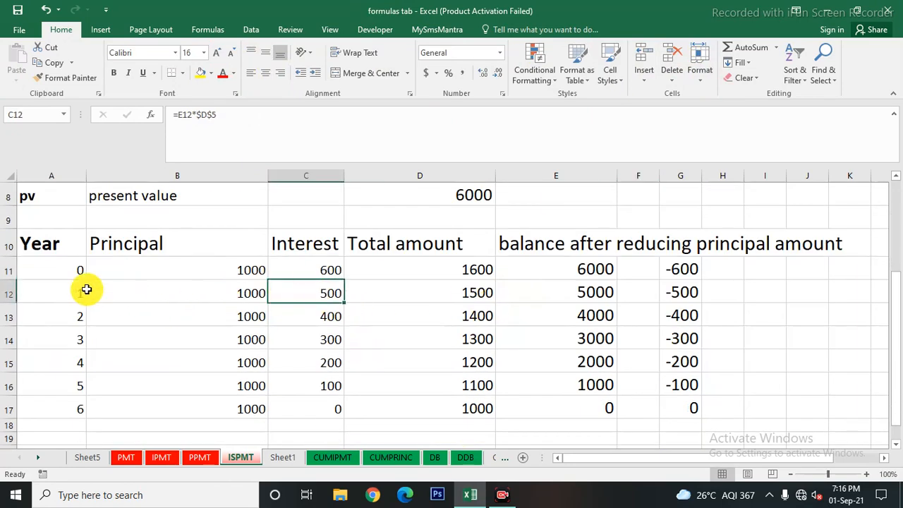
pyautogui.scroll(3, 377, 322)
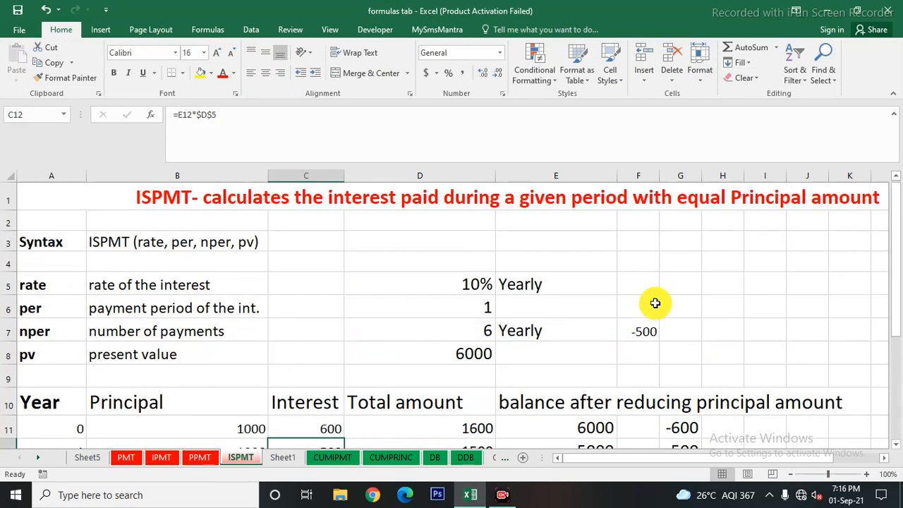
# Set the payment period in D6 to 6 and check the F7 result against the schedule's year 6 interest
pyautogui.click(473, 306)
pyautogui.write('6')
pyautogui.press('Return')
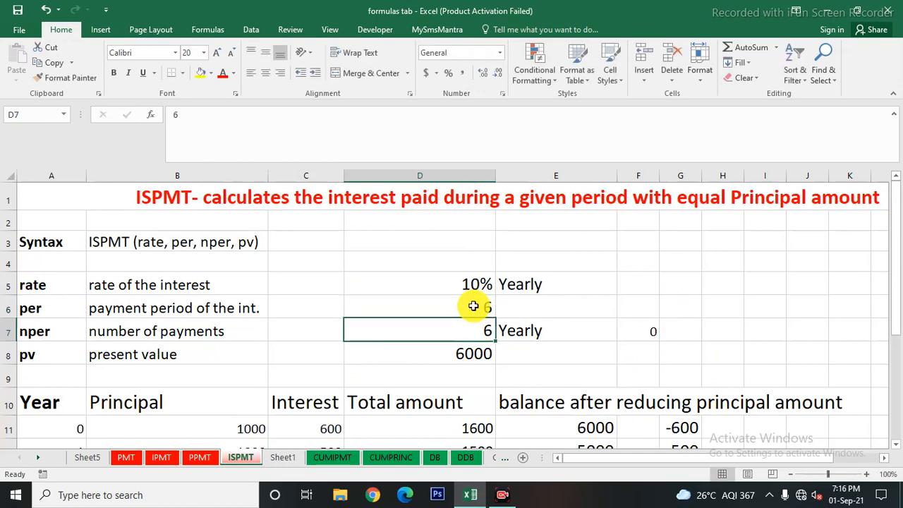
pyautogui.click(638, 333)
pyautogui.scroll(-3, 339, 397)
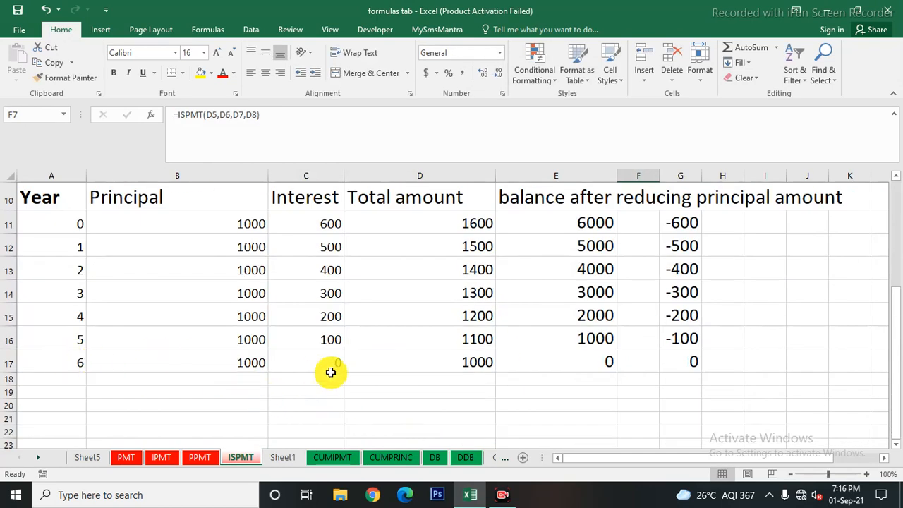
# Set the payment period in D6 to 3 and check the F7 result against the schedule's year 3 interest
pyautogui.scroll(3, 452, 325)
pyautogui.click(464, 308)
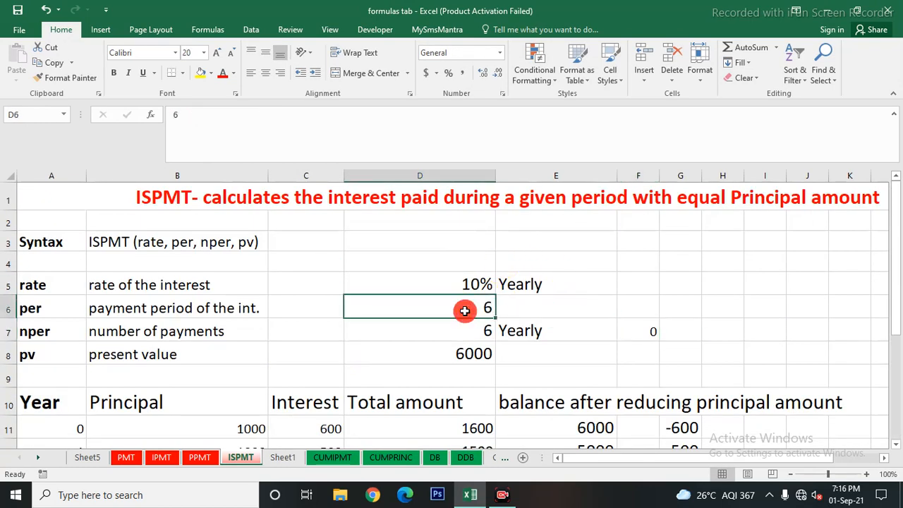
pyautogui.write('3')
pyautogui.press('Return')
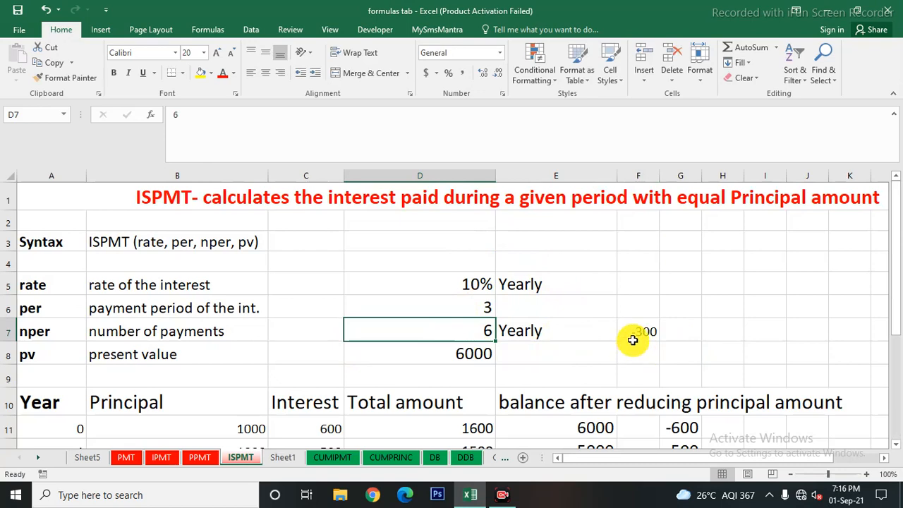
pyautogui.scroll(-2, 632, 340)
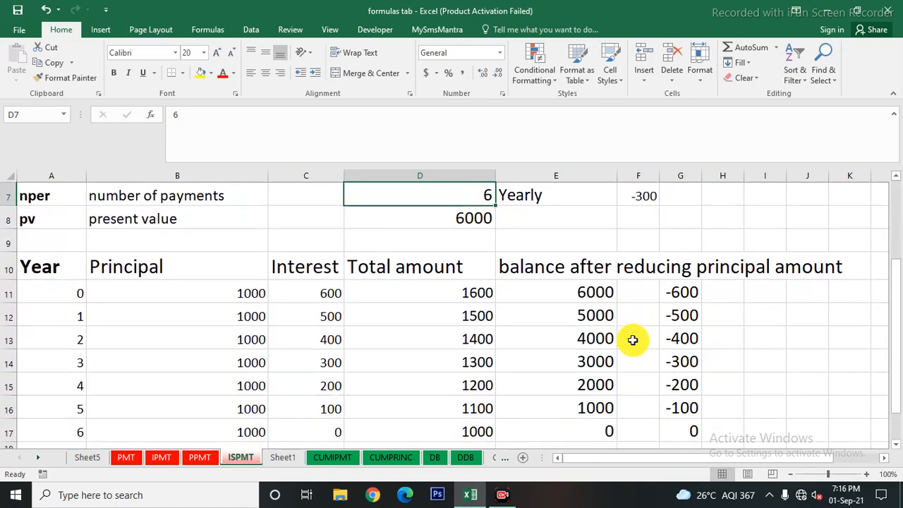